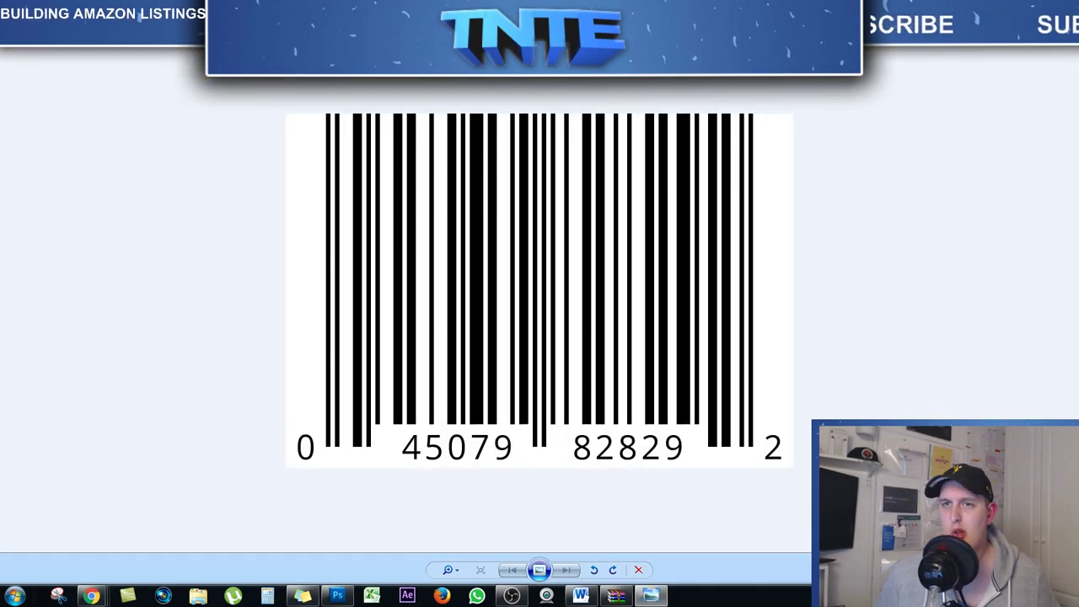
pyautogui.hotkey('alt', 'F4')
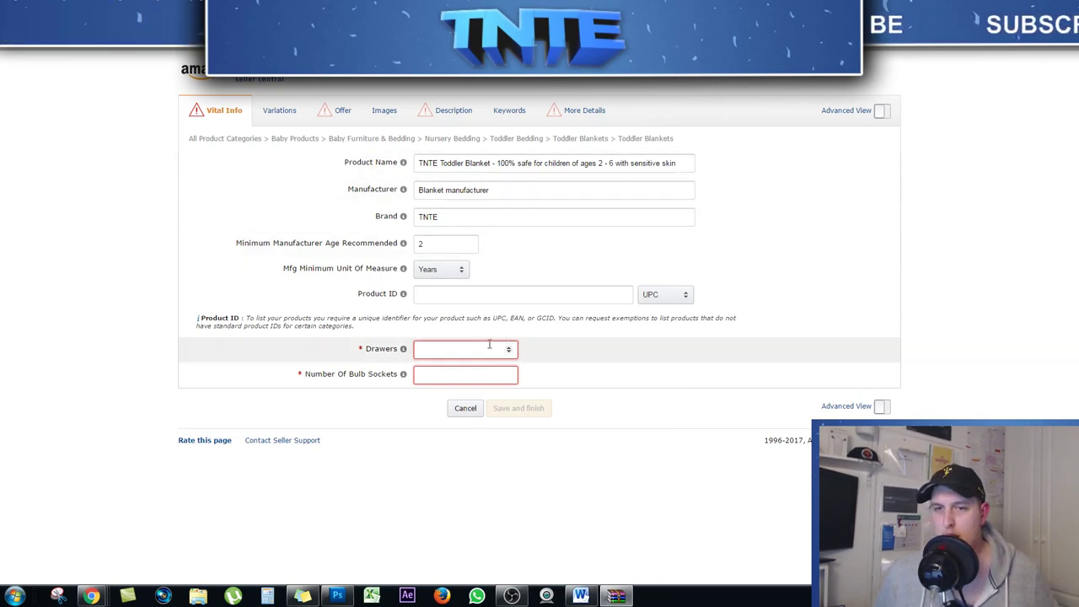
pyautogui.click(430, 294)
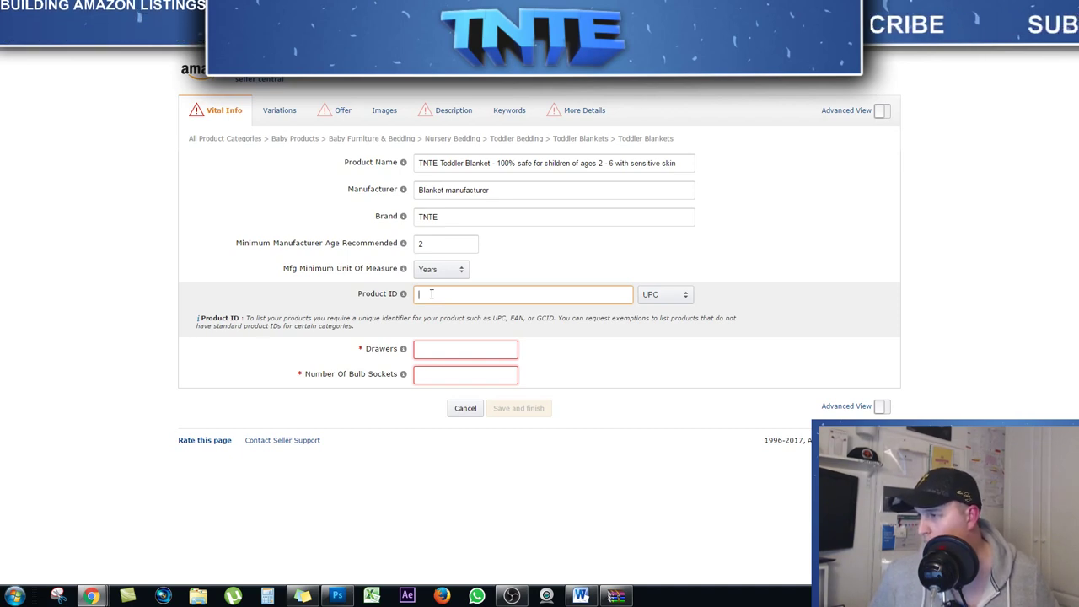
pyautogui.write('0')
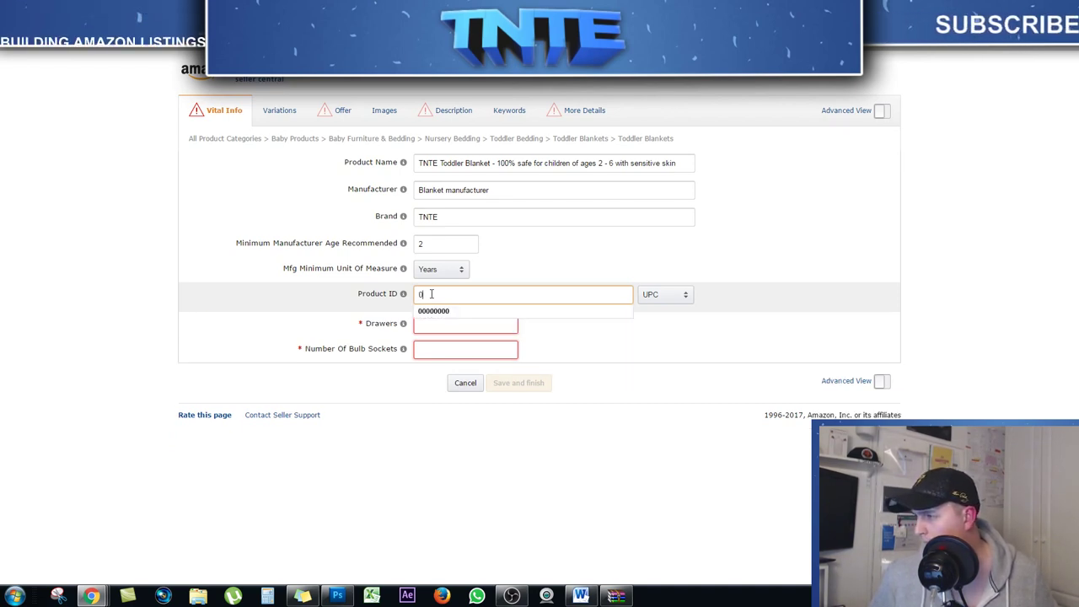
pyautogui.write('45079828292')
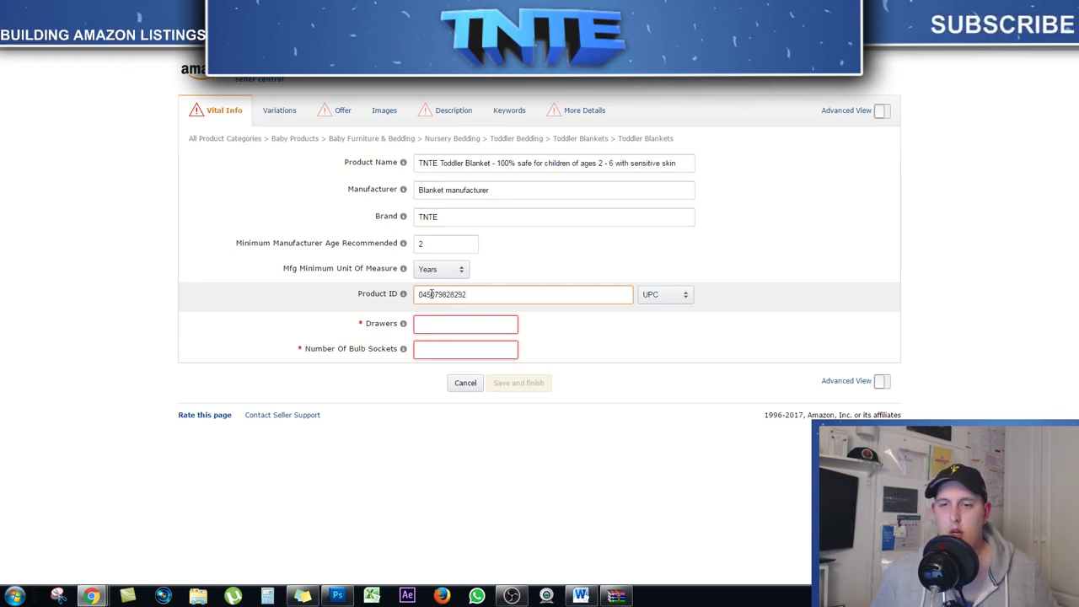
pyautogui.click(953, 272)
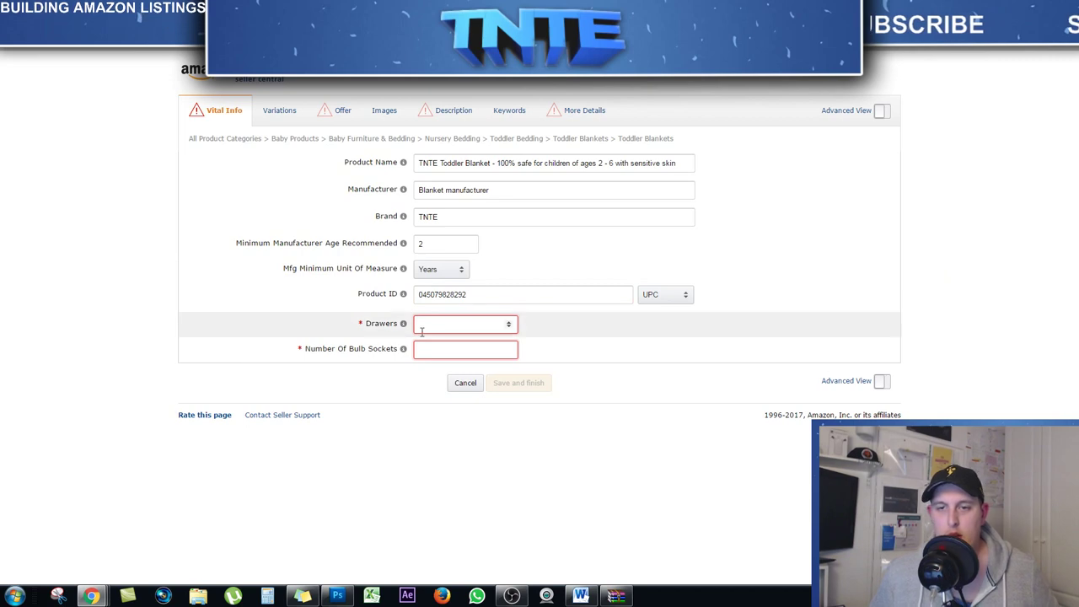
# Set the number of Drawers to 1 and read the field's help note
pyautogui.click(509, 328)
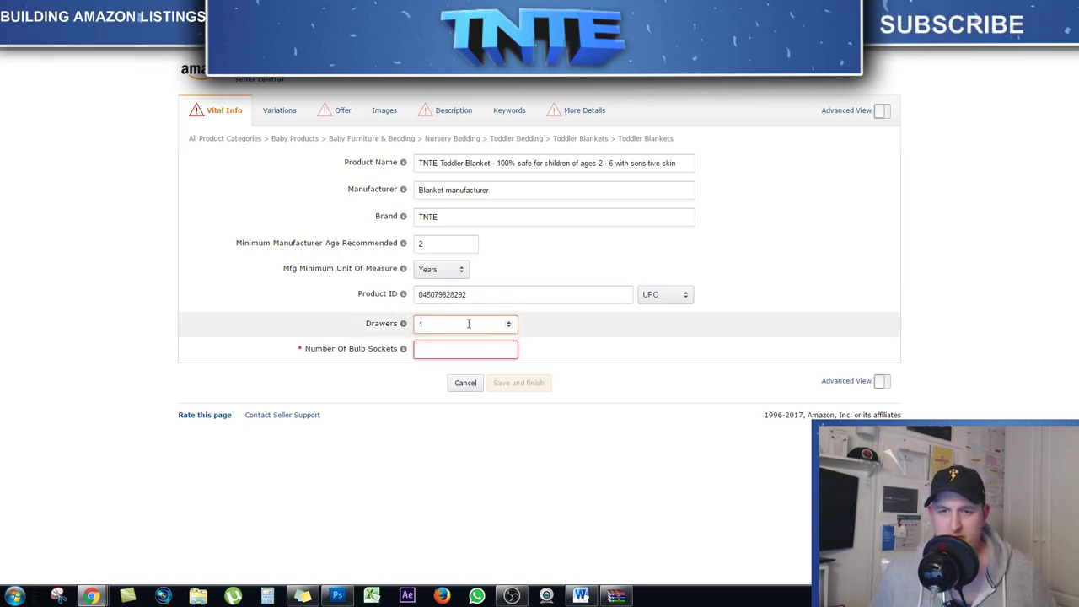
pyautogui.moveTo(403, 349)
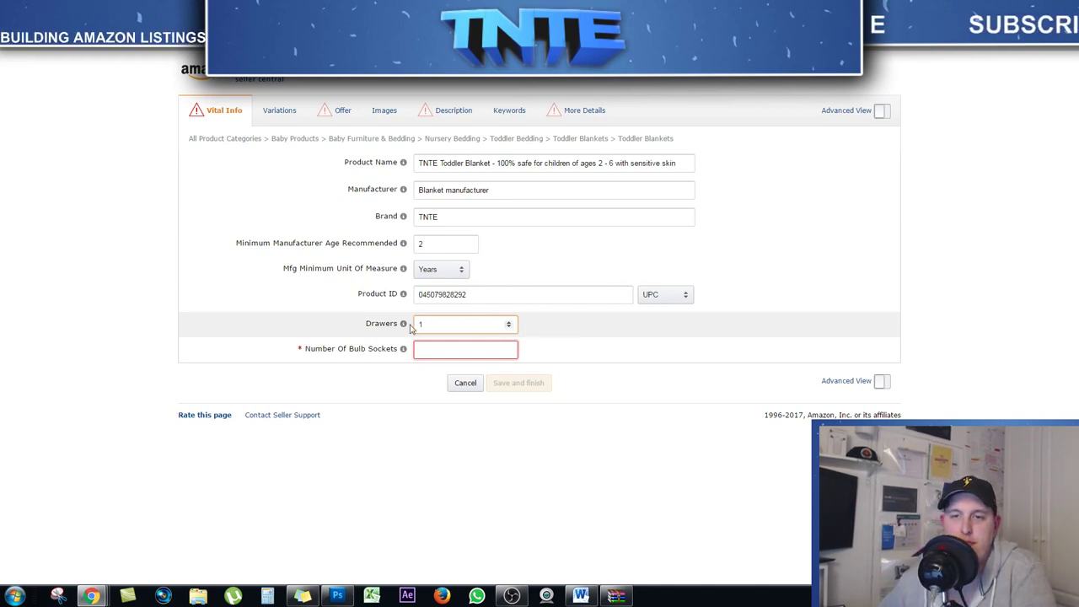
pyautogui.moveTo(402, 326)
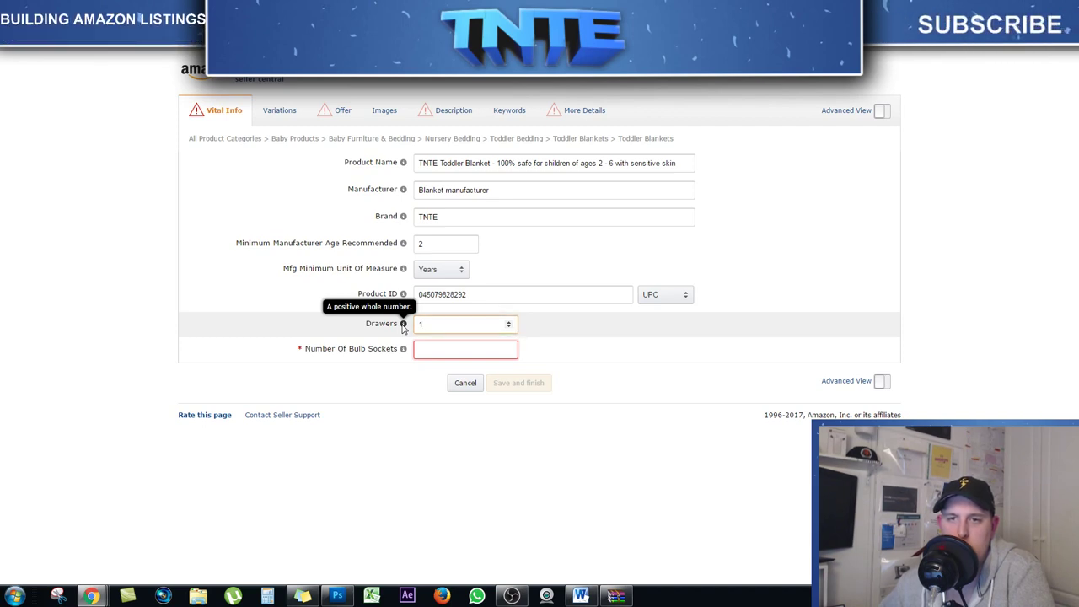
# Search the web for "Drawers in amazon baby category", look through the results and return to the listing form
pyautogui.moveTo(366, 327); pyautogui.dragTo(397, 329)
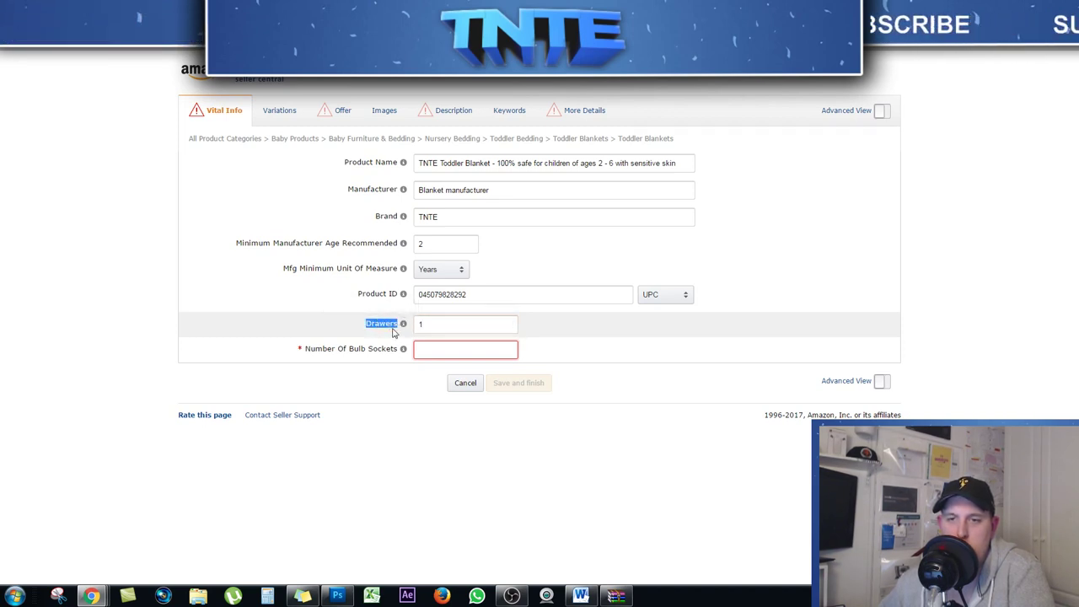
pyautogui.rightClick(390, 332)
pyautogui.press('Escape')
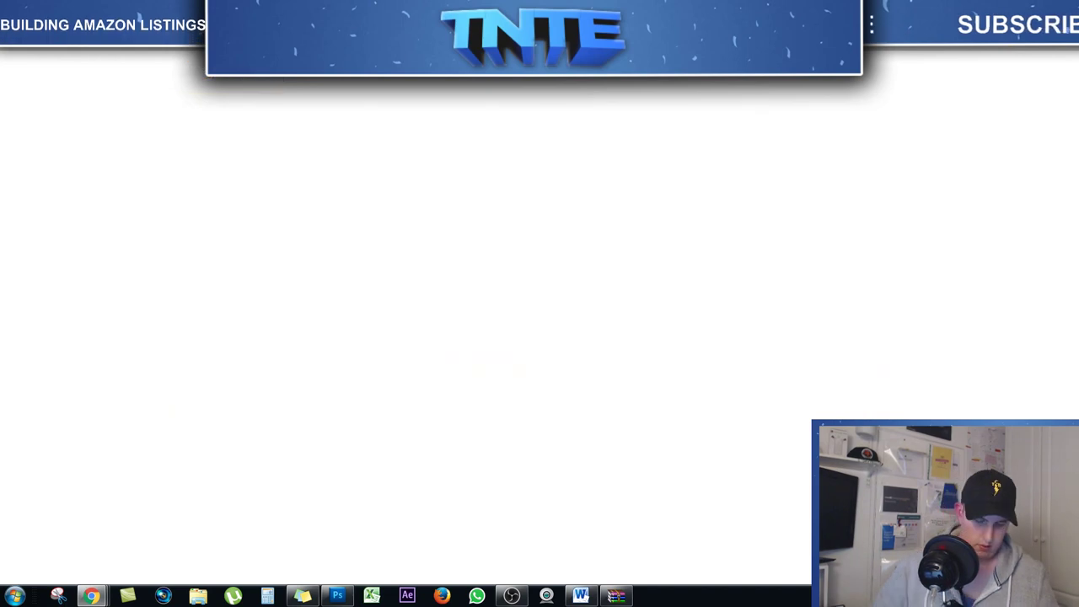
pyautogui.write('in amazon')
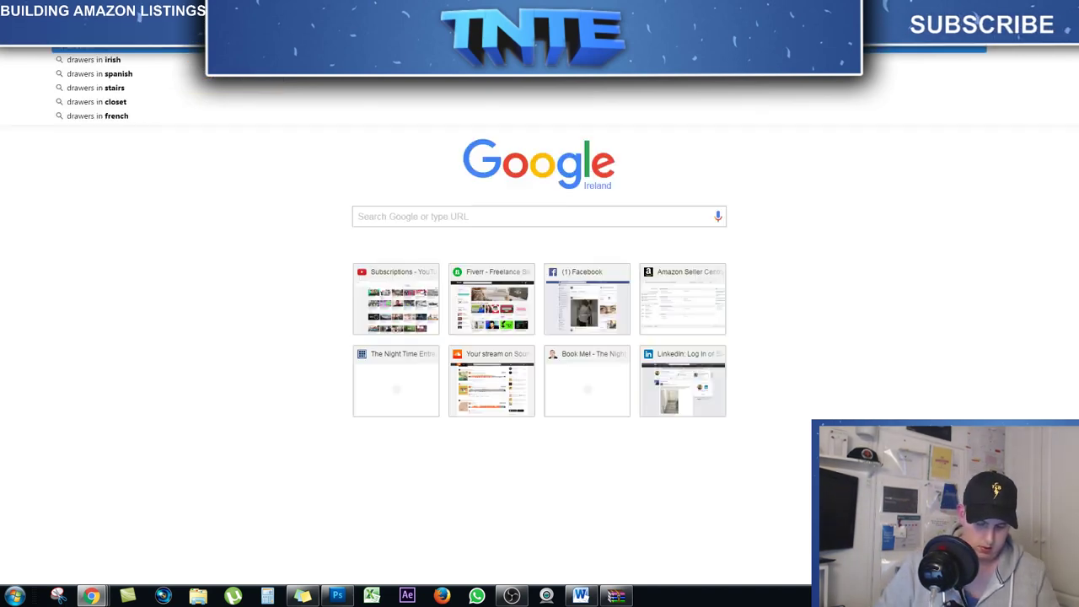
pyautogui.press('Return')
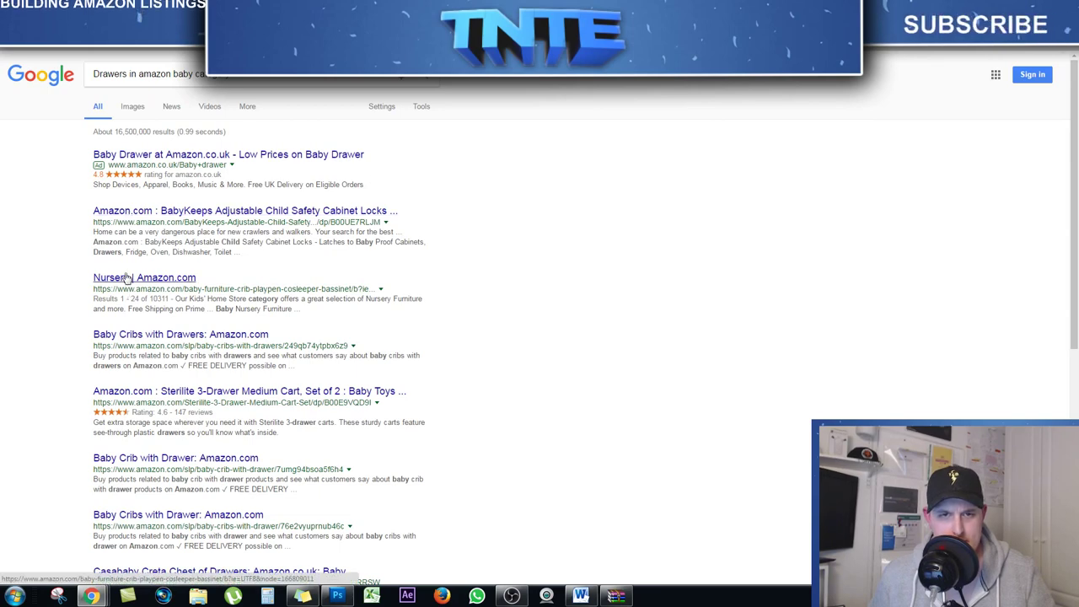
pyautogui.scroll(-2, 125, 277)
pyautogui.scroll(-3, 128, 253)
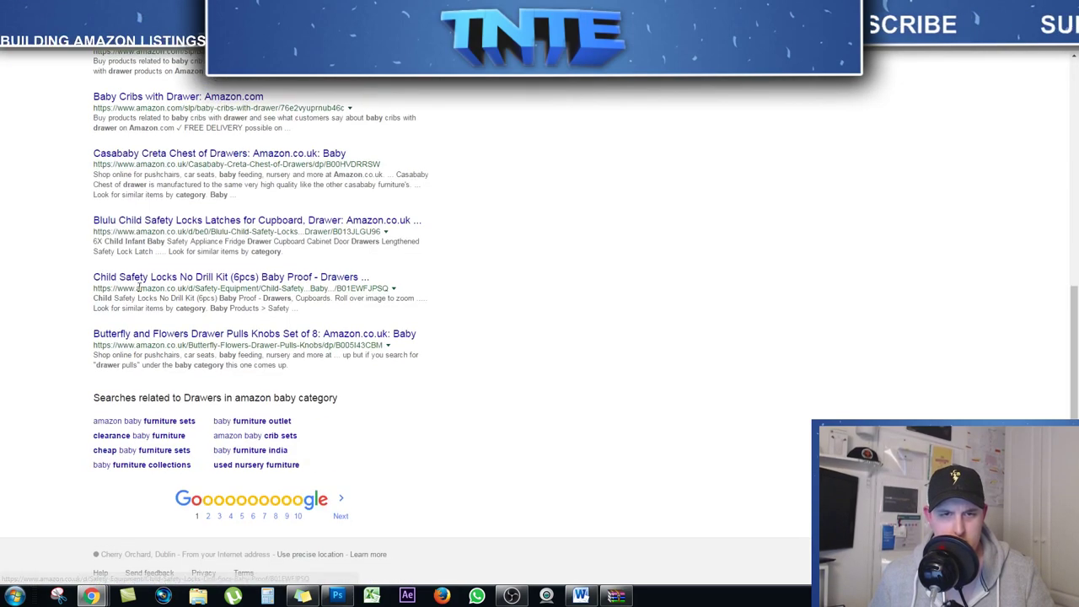
pyautogui.hotkey('ctrl', 'w')
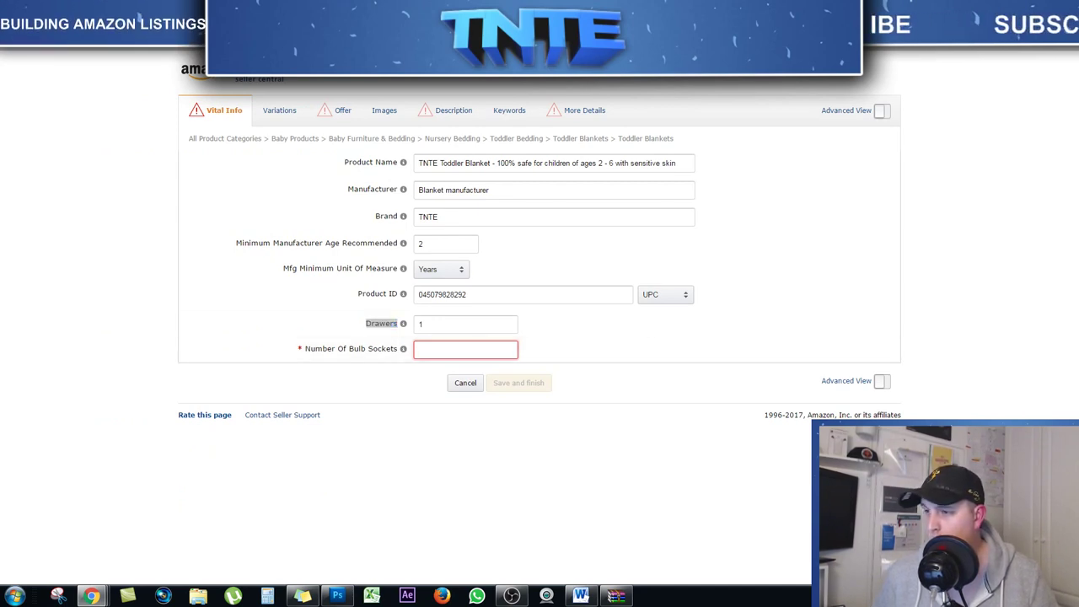
# Set both Drawers and Number Of Bulb Sockets to 0
pyautogui.click(442, 321)
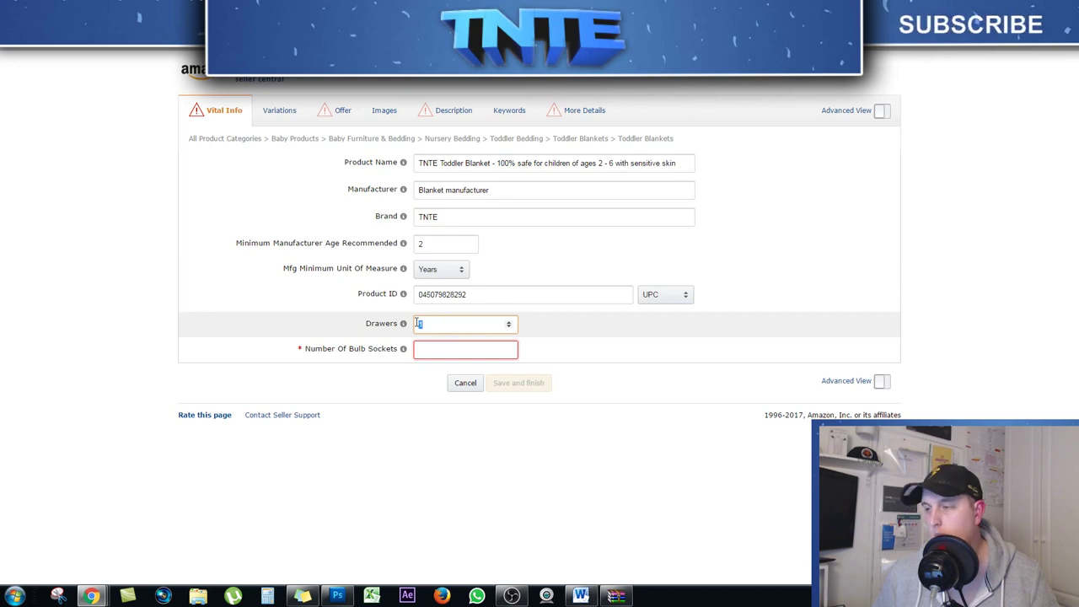
pyautogui.write('0')
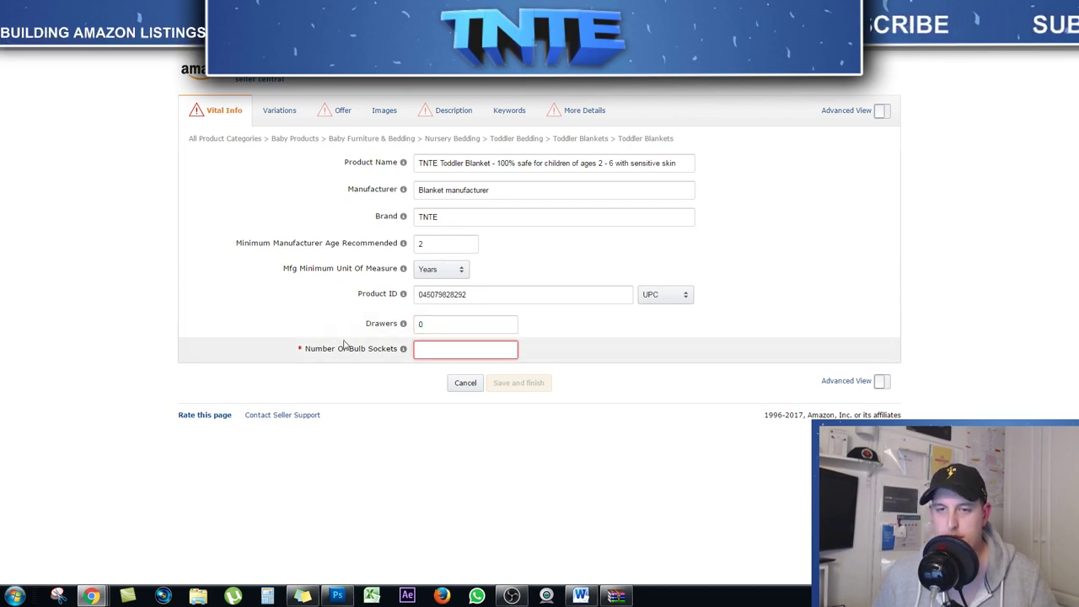
pyautogui.click(306, 352)
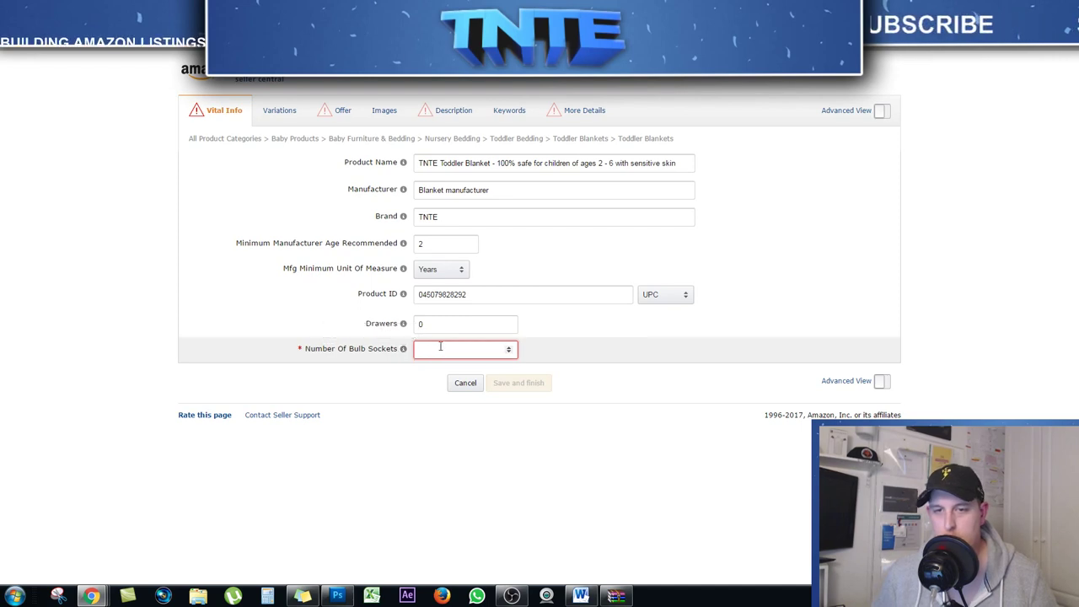
pyautogui.write('0')
pyautogui.click(681, 397)
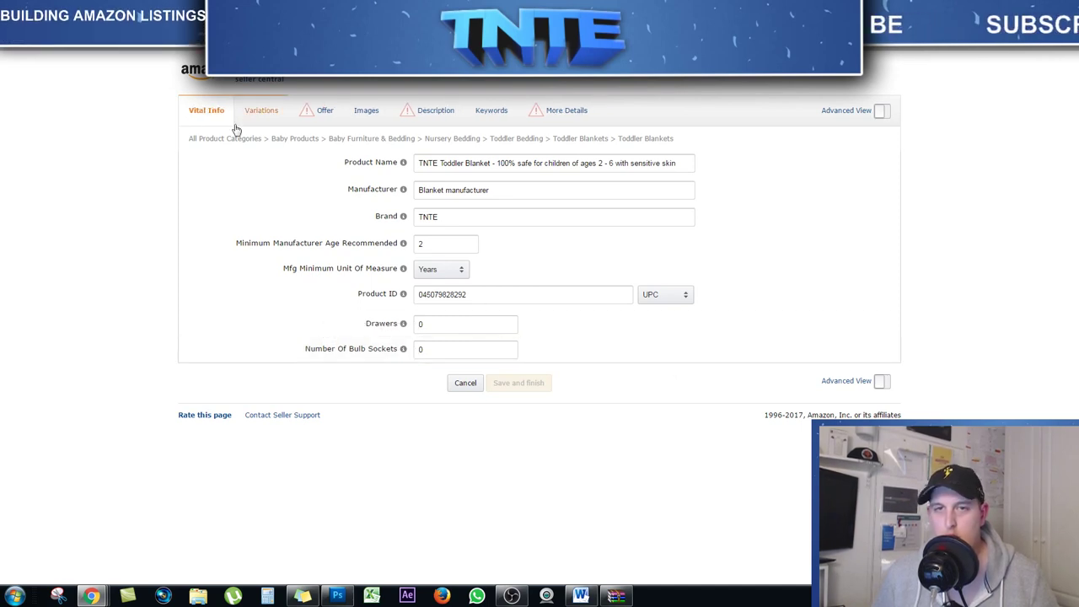
# Open the Offer section of the blanket listing
pyautogui.click(281, 121)
pyautogui.click(310, 122)
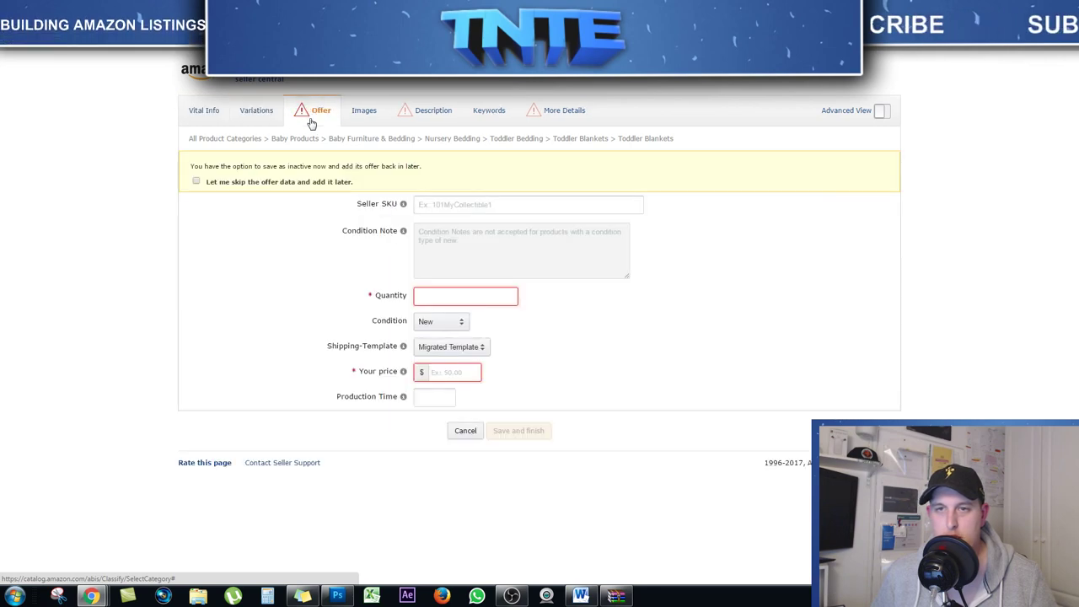
pyautogui.click(196, 183)
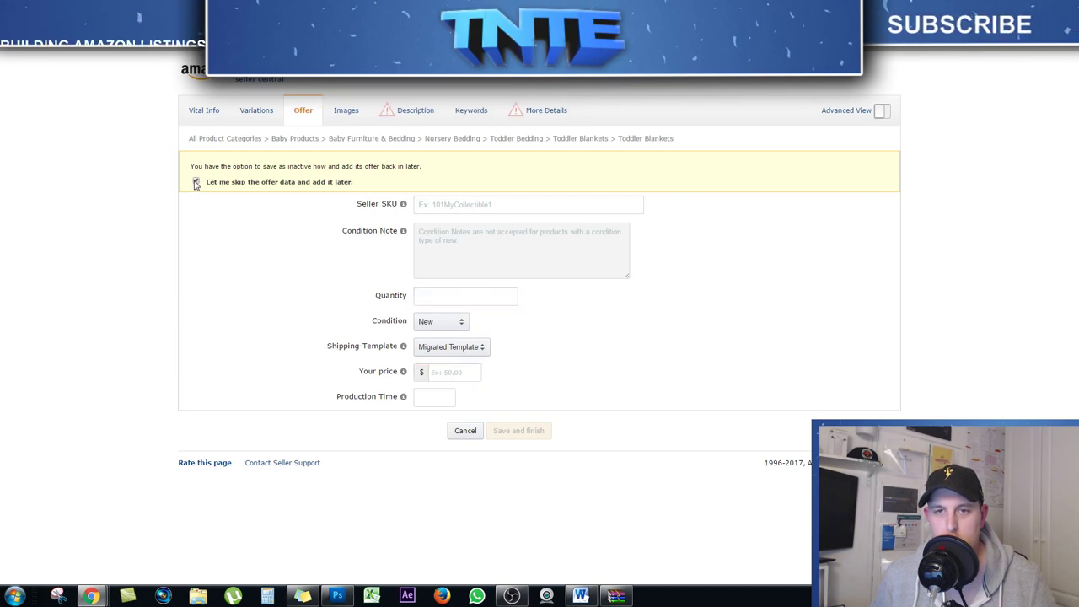
pyautogui.click(195, 183)
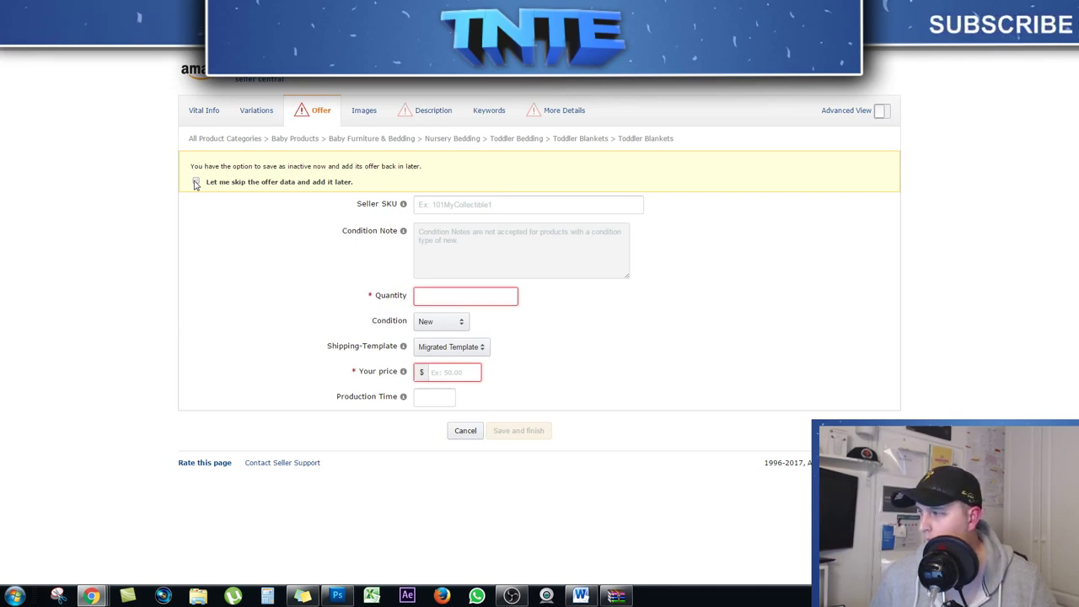
pyautogui.click(195, 183)
pyautogui.click(195, 183)
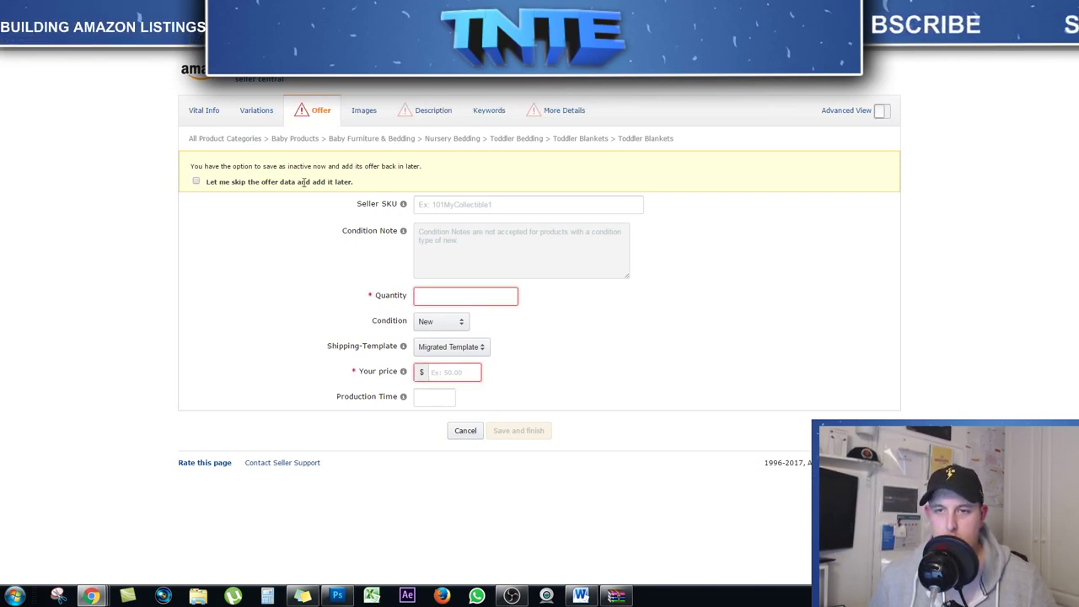
# Enter 00001 as the Seller SKU and check the help note for Condition Note
pyautogui.click(405, 206)
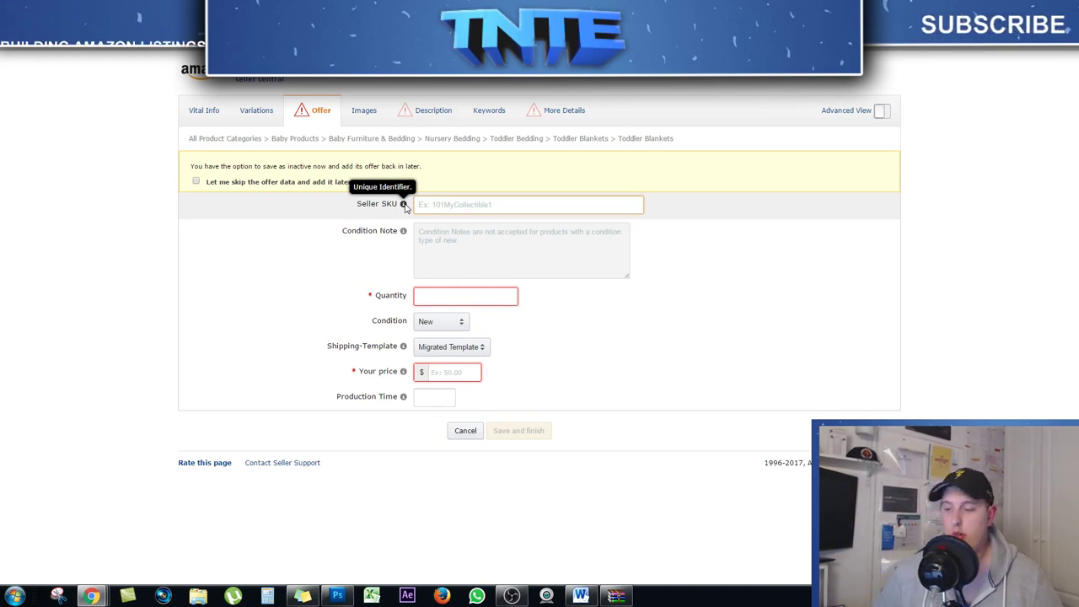
pyautogui.write('000')
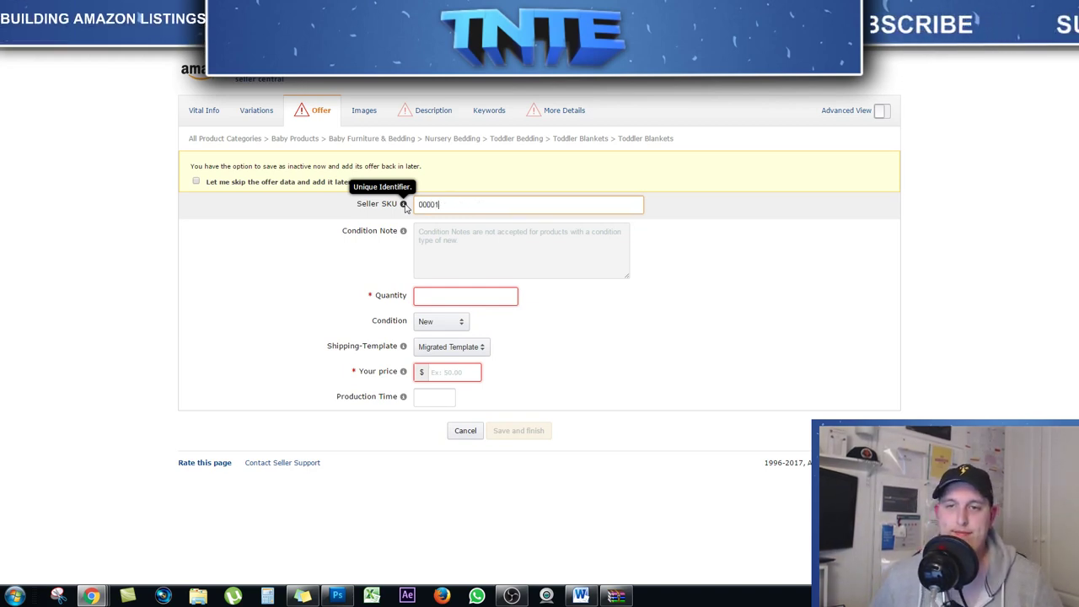
pyautogui.write('01')
pyautogui.moveTo(404, 233)
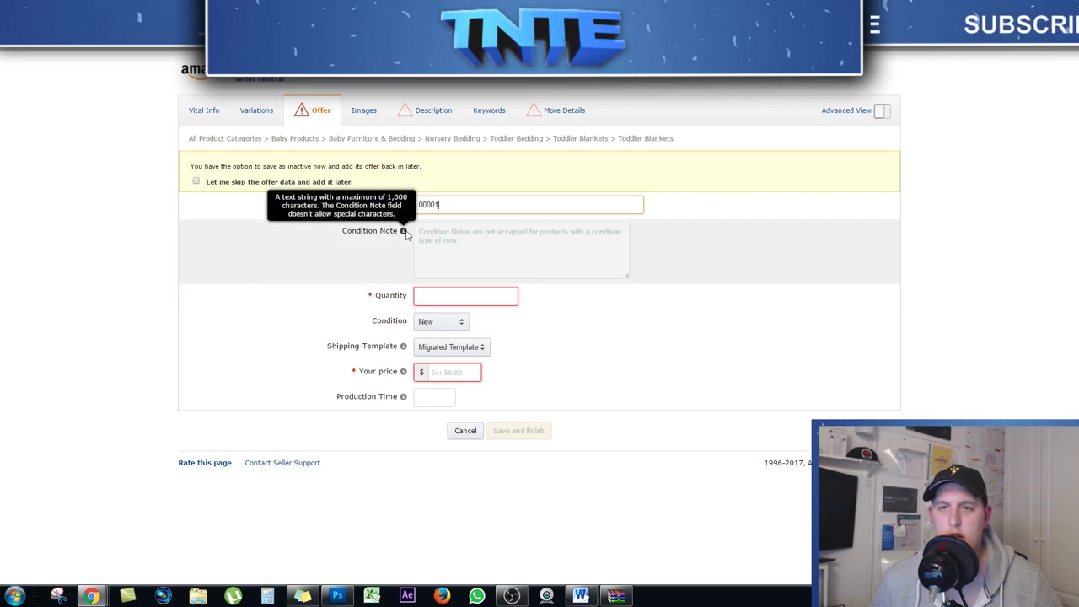
pyautogui.press('Tab')
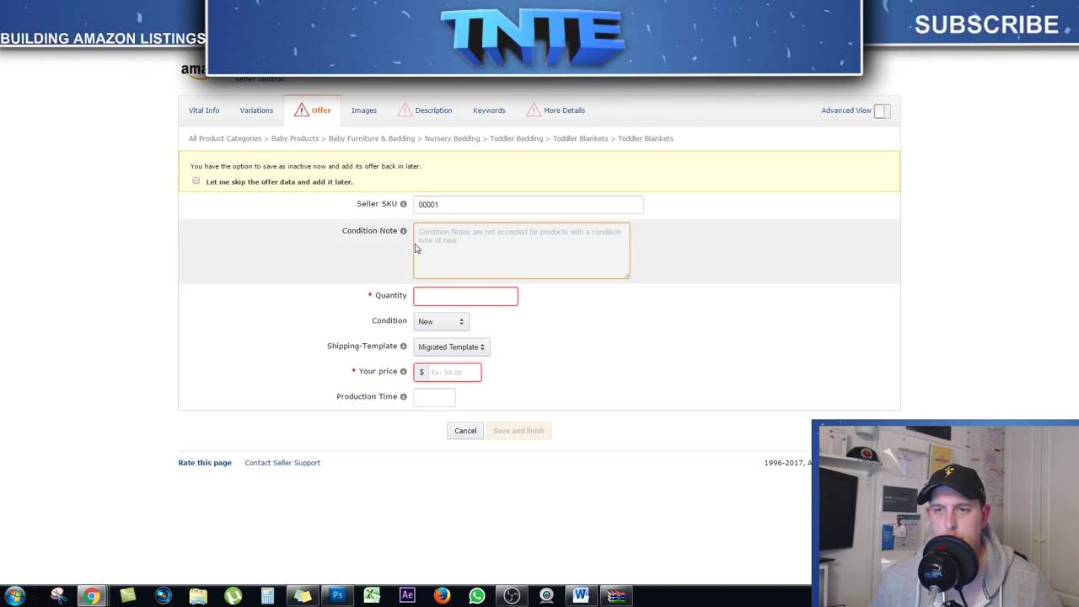
pyautogui.click(502, 293)
pyautogui.write('1')
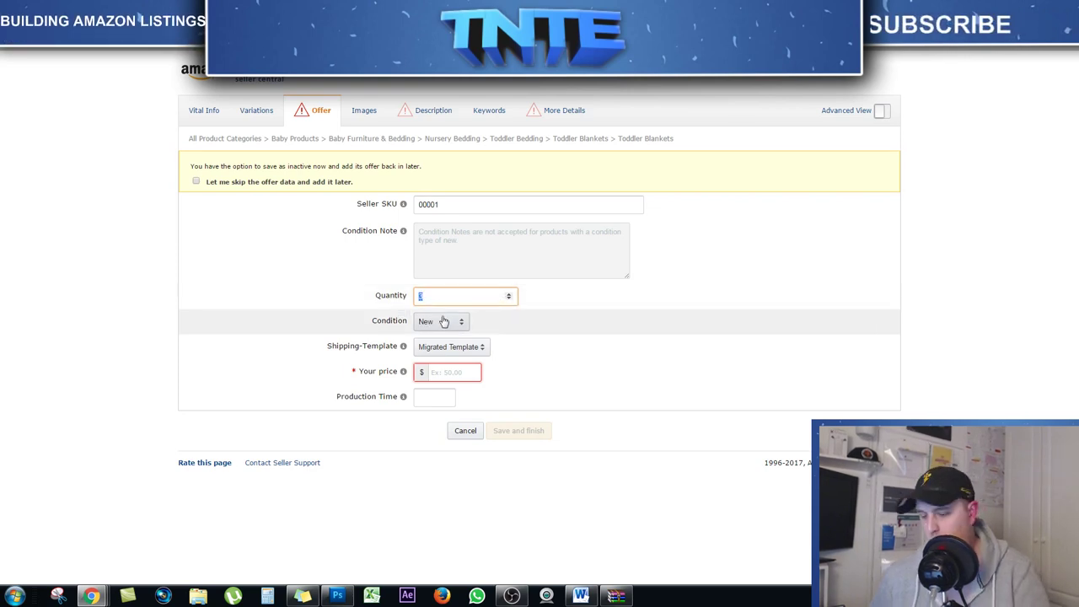
pyautogui.press('BackSpace')
# Set the price to $19.99 and choose to skip the offer data and add it later
pyautogui.click(444, 372)
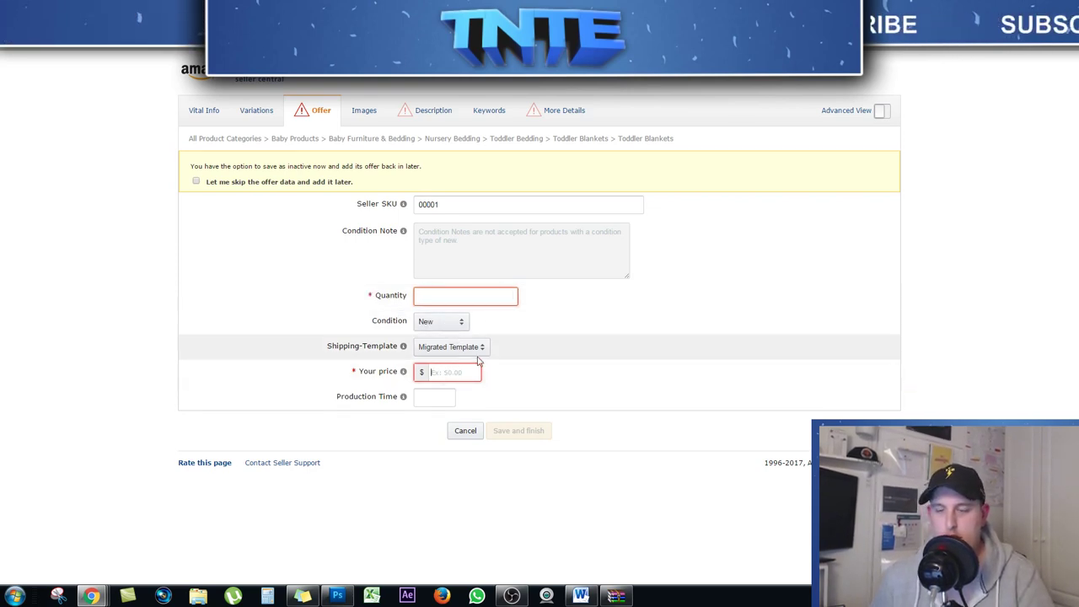
pyautogui.write('19.99')
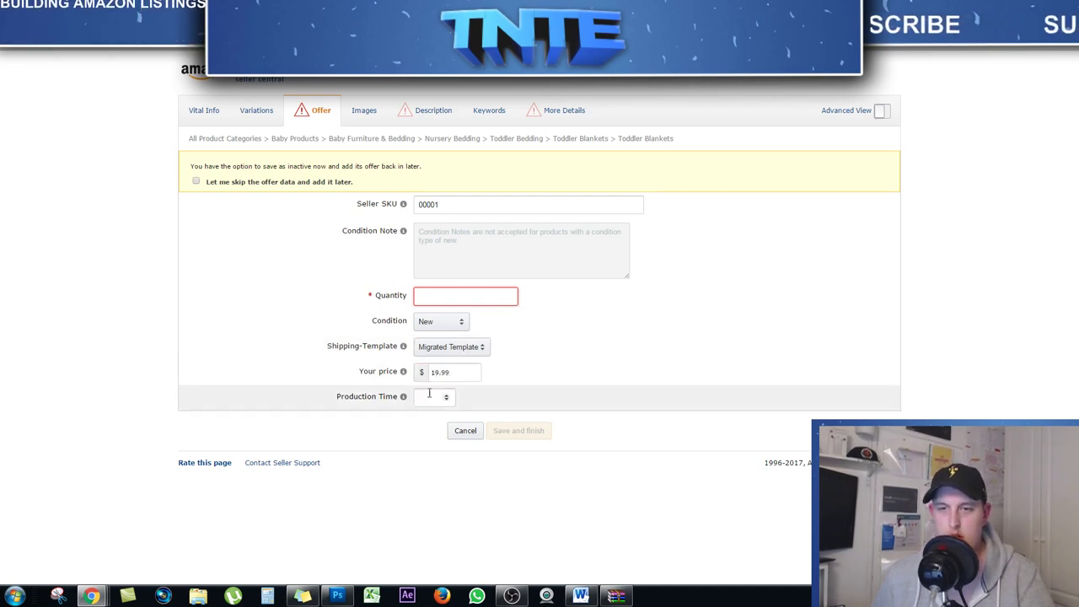
pyautogui.moveTo(403, 397)
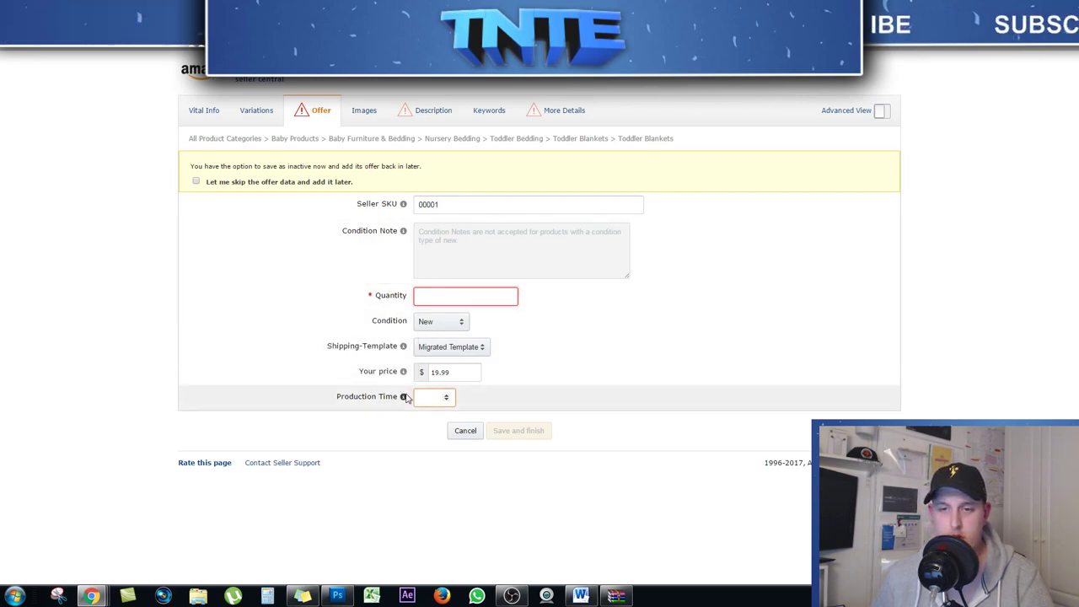
pyautogui.click(403, 398)
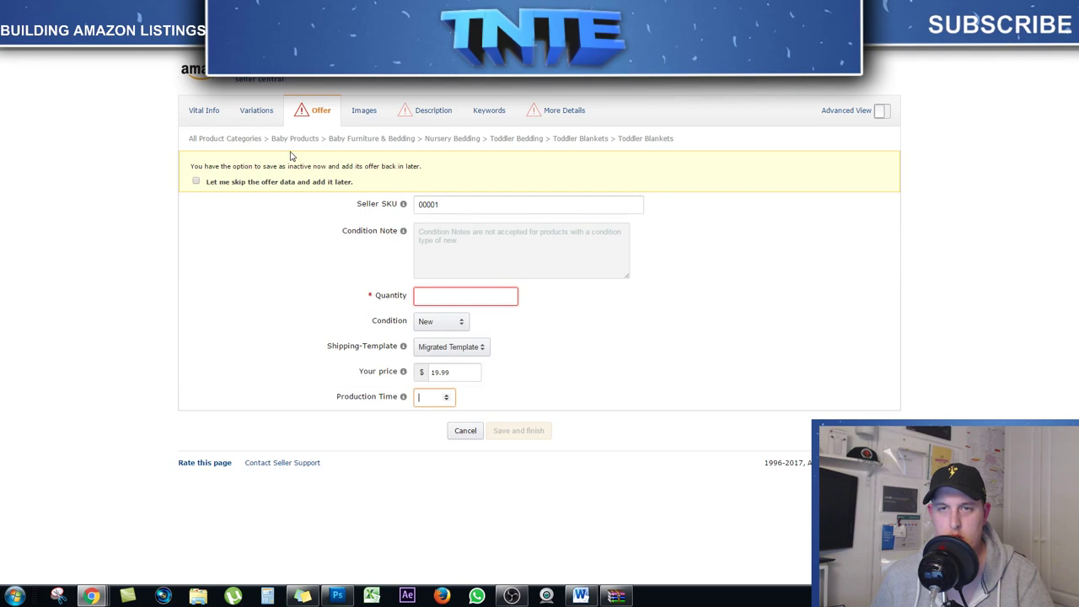
pyautogui.click(199, 181)
# Open the listing's Images section and search Google Images for "toddler blanket" in a new browser tab
pyautogui.click(347, 113)
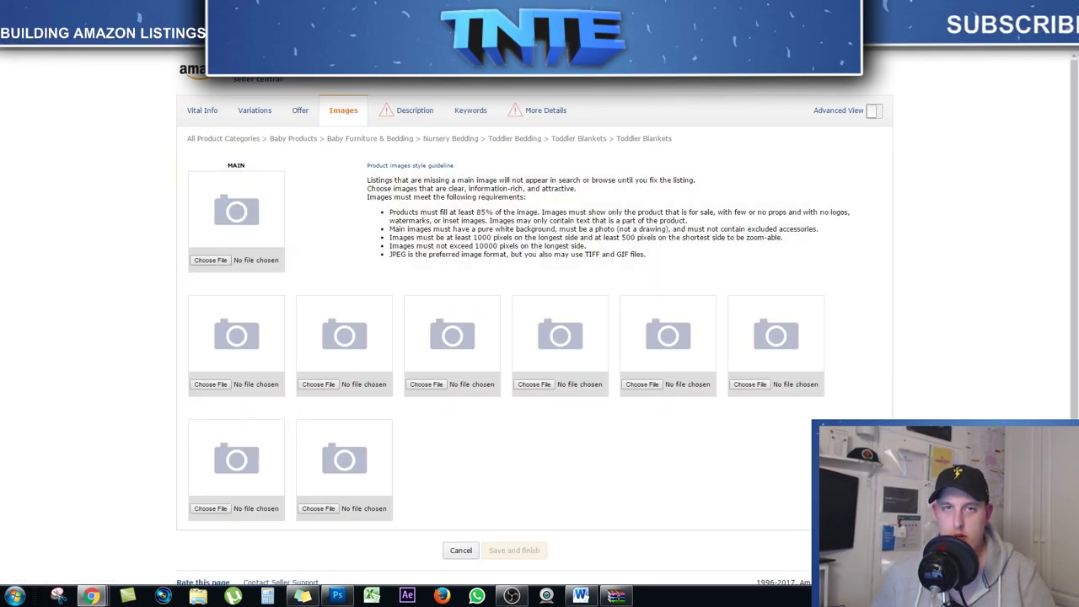
pyautogui.hotkey('ctrl', 't')
pyautogui.write('baby')
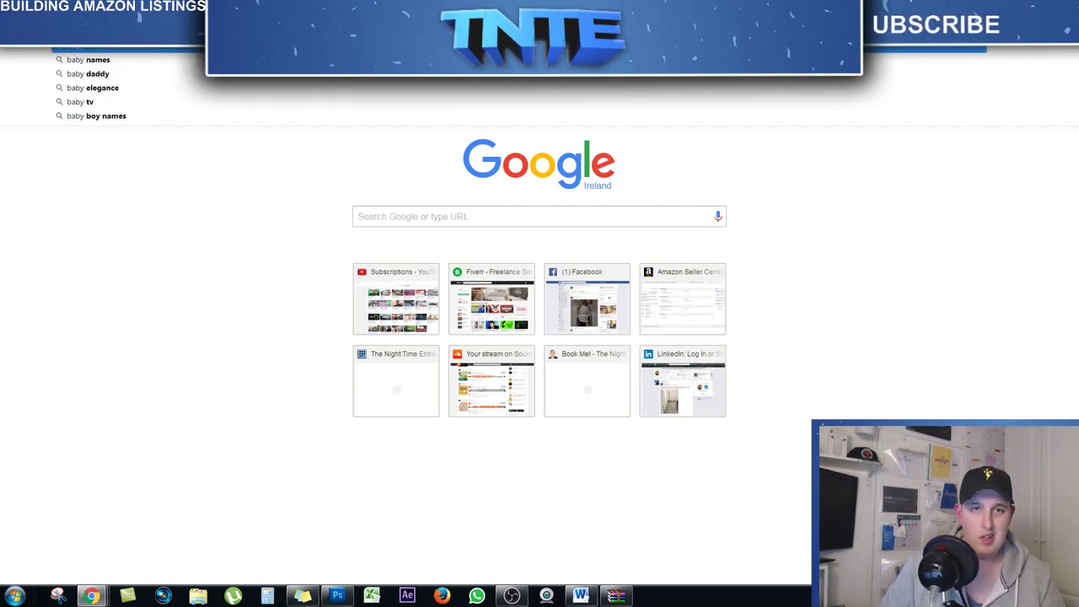
pyautogui.press('Escape')
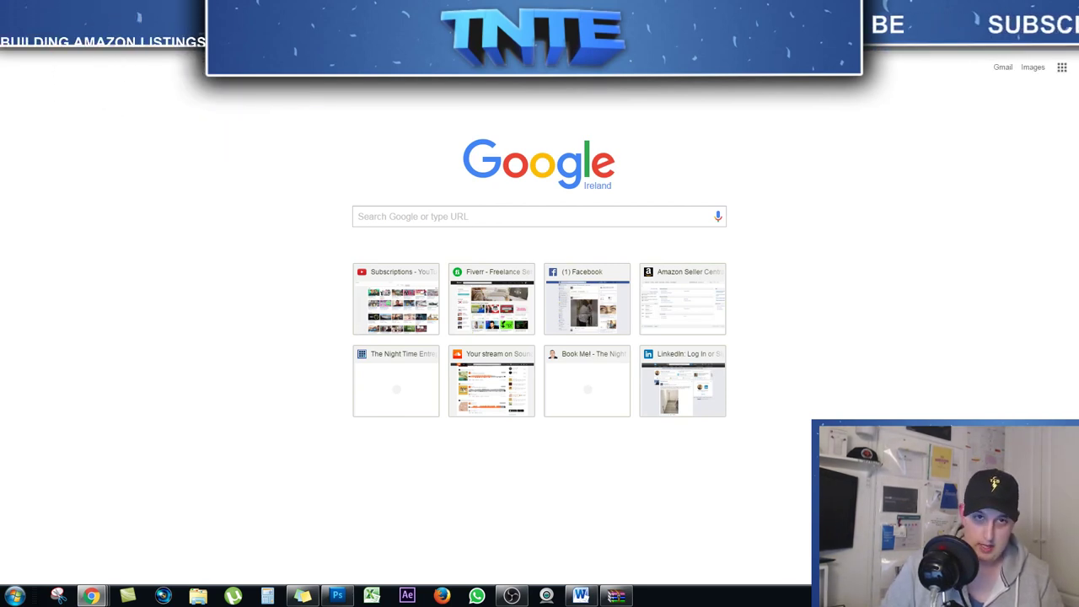
pyautogui.write('toddler b')
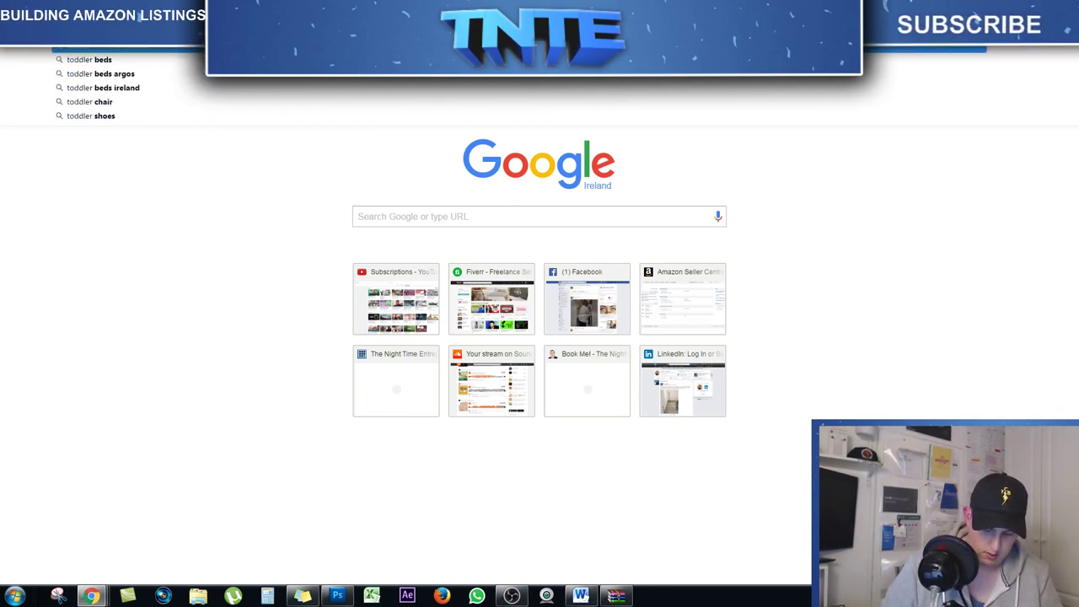
pyautogui.write('ed tent')
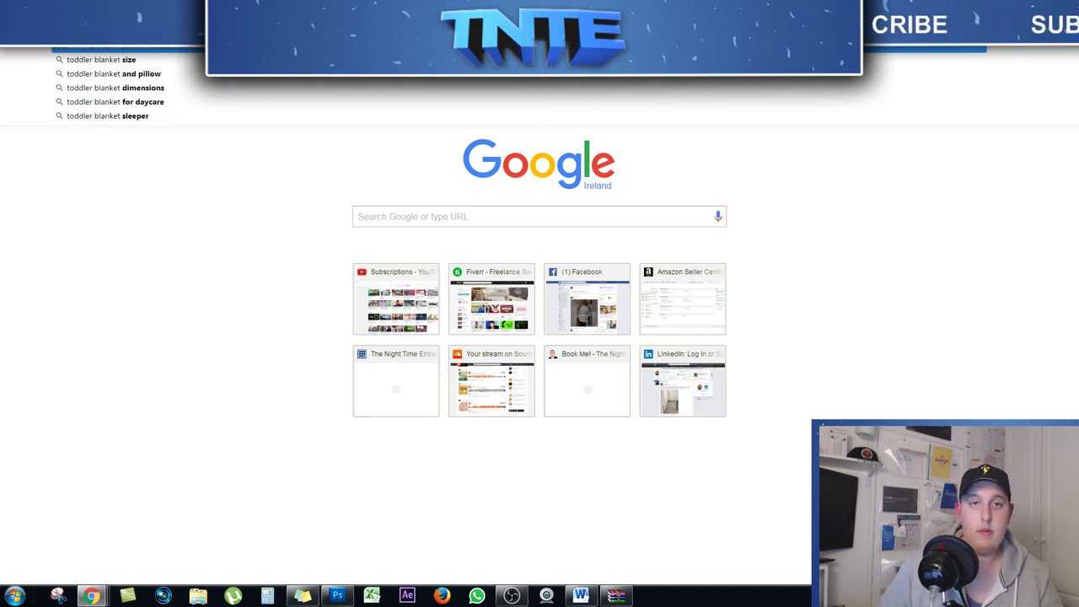
pyautogui.press('Return')
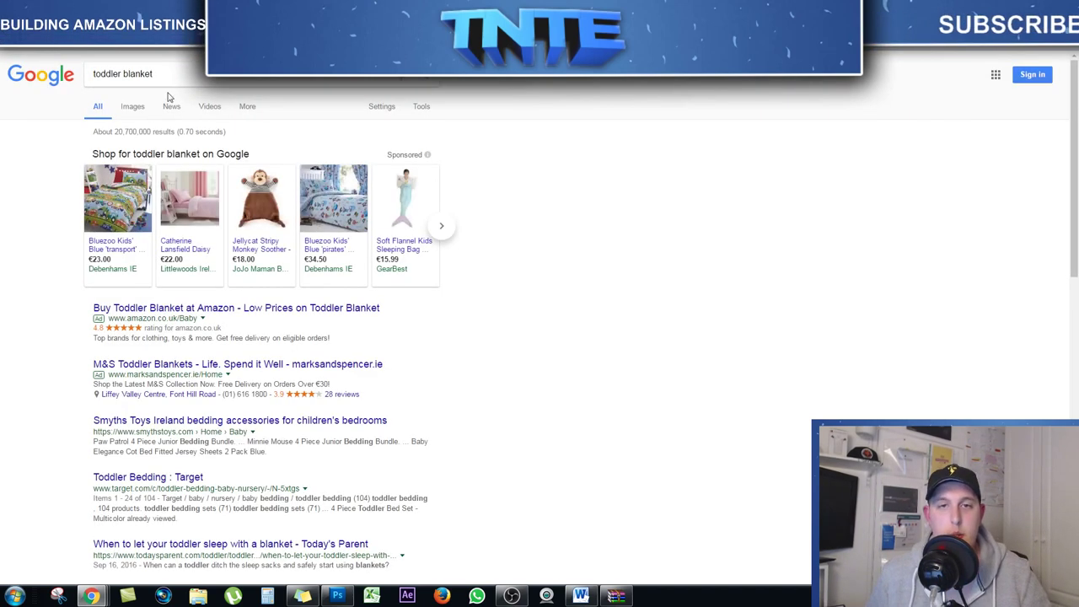
pyautogui.click(131, 107)
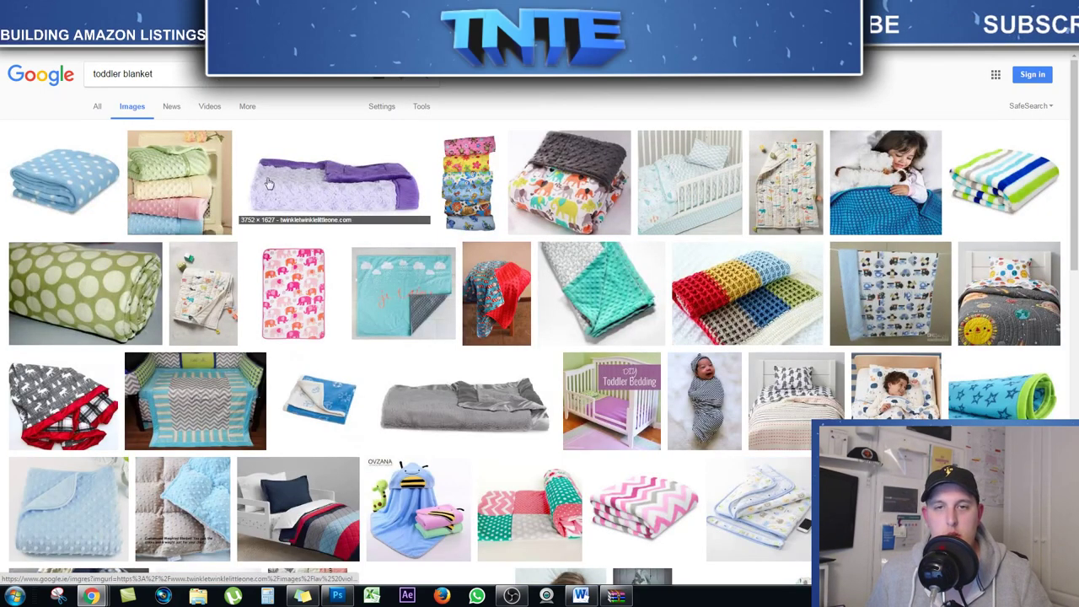
# Preview the blue polka-dot and striped blanket images among the search results
pyautogui.click(61, 175)
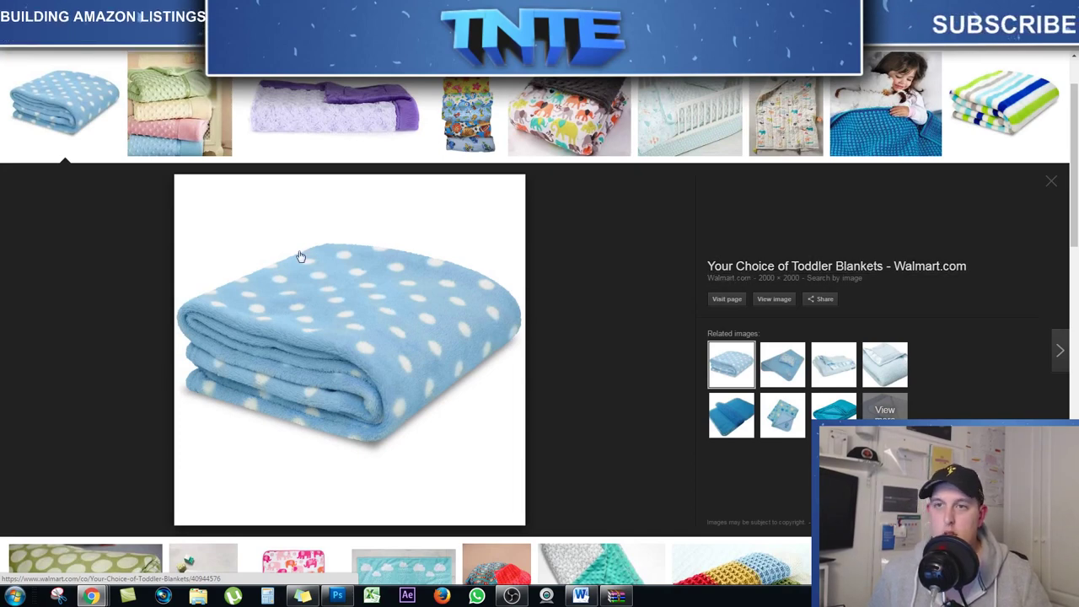
pyautogui.scroll(-3, 382, 306)
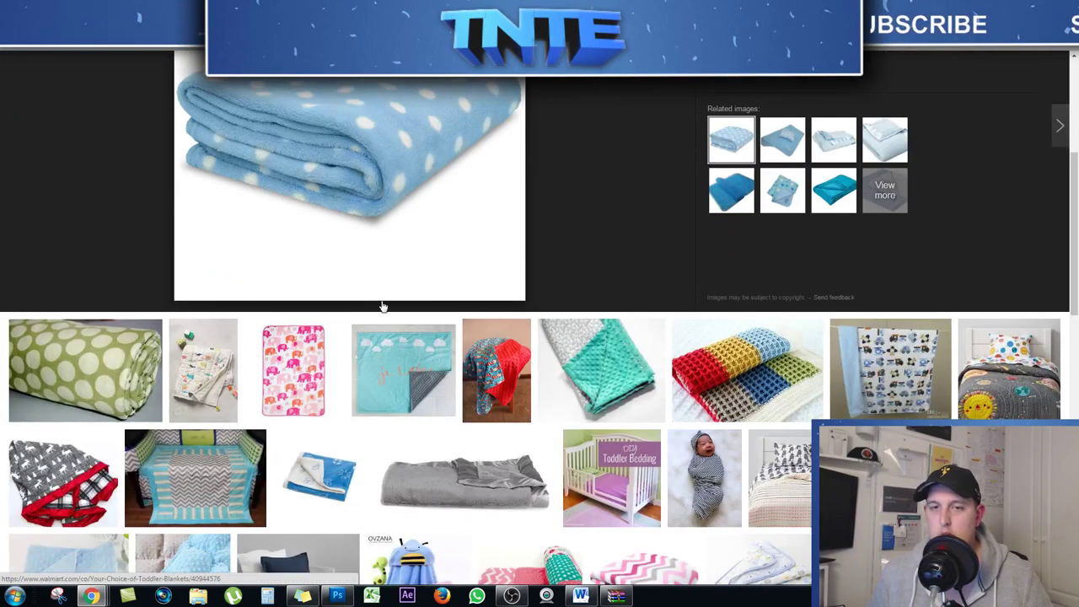
pyautogui.scroll(3, 382, 306)
pyautogui.click(7, 286)
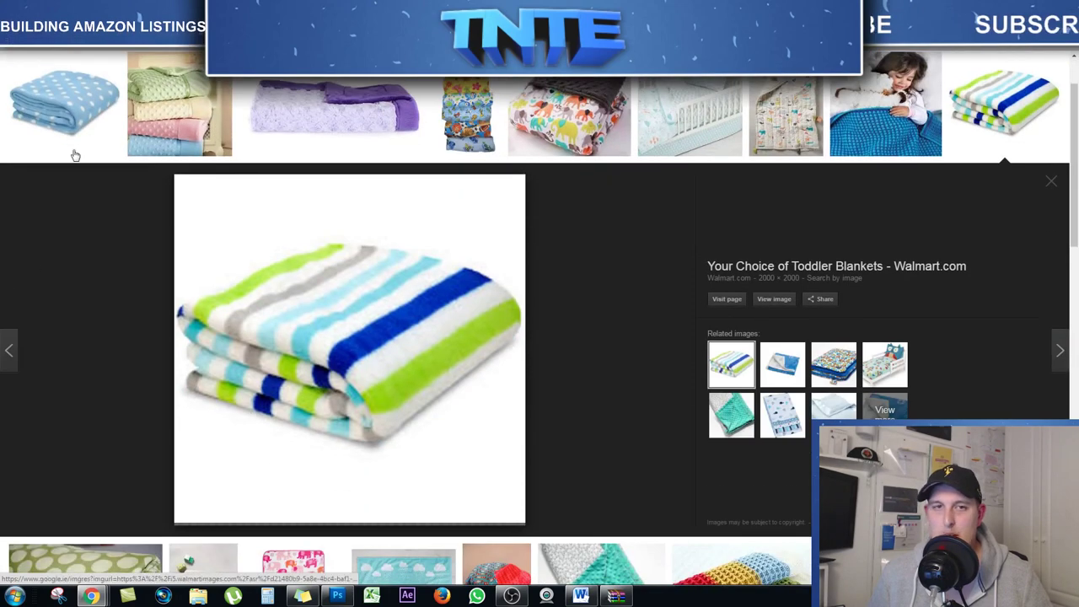
pyautogui.rightClick(284, 284)
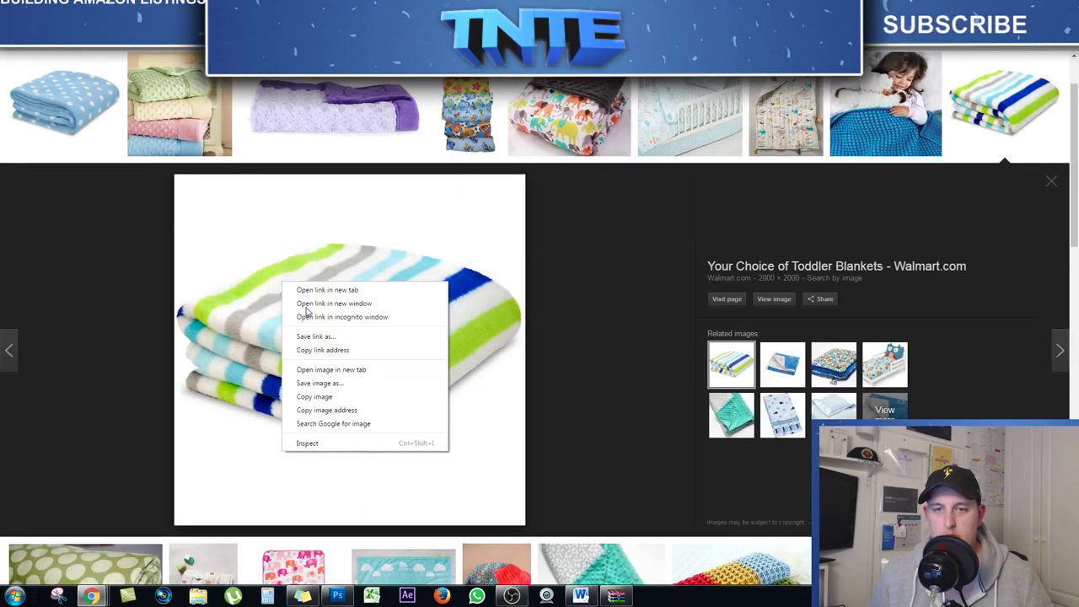
# Save the blue polka-dot blanket image to the Desktop as a JPEG named blanket
pyautogui.click(65, 101)
pyautogui.click(64, 101)
pyautogui.rightClick(379, 253)
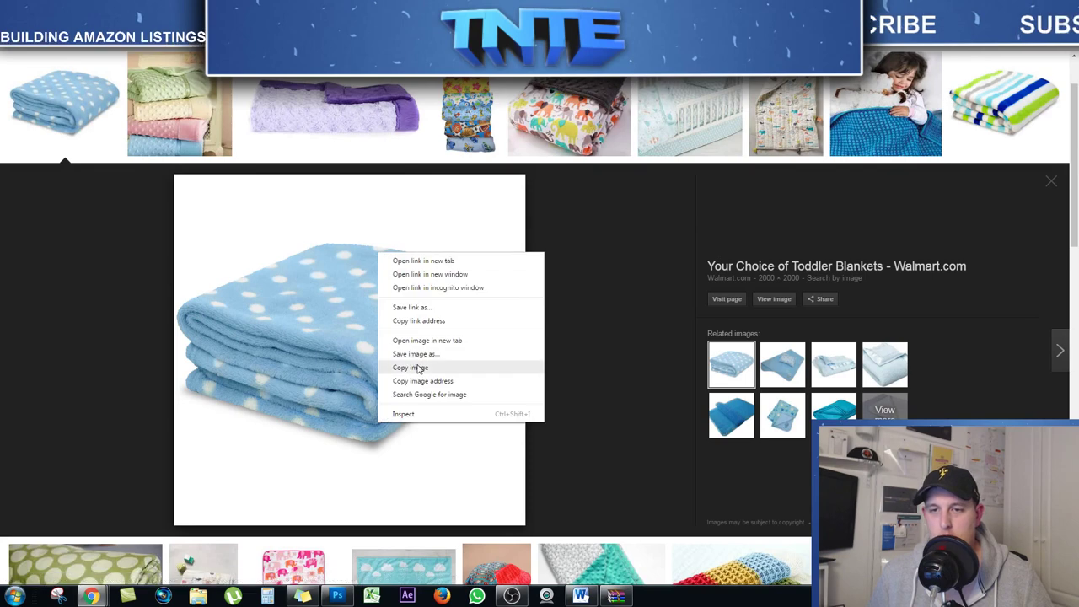
pyautogui.click(417, 354)
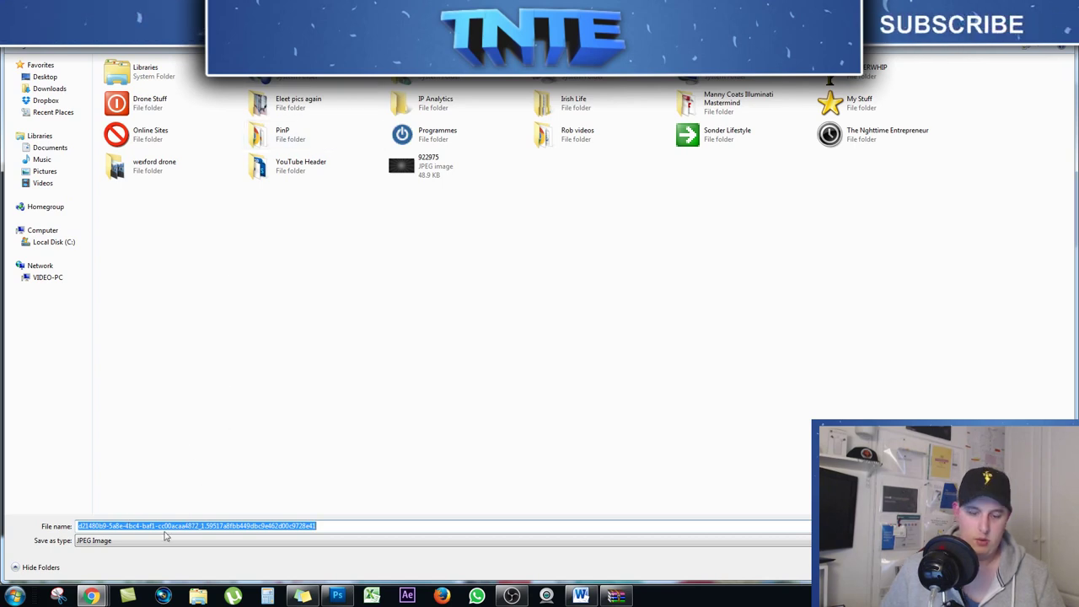
pyautogui.write('blanket')
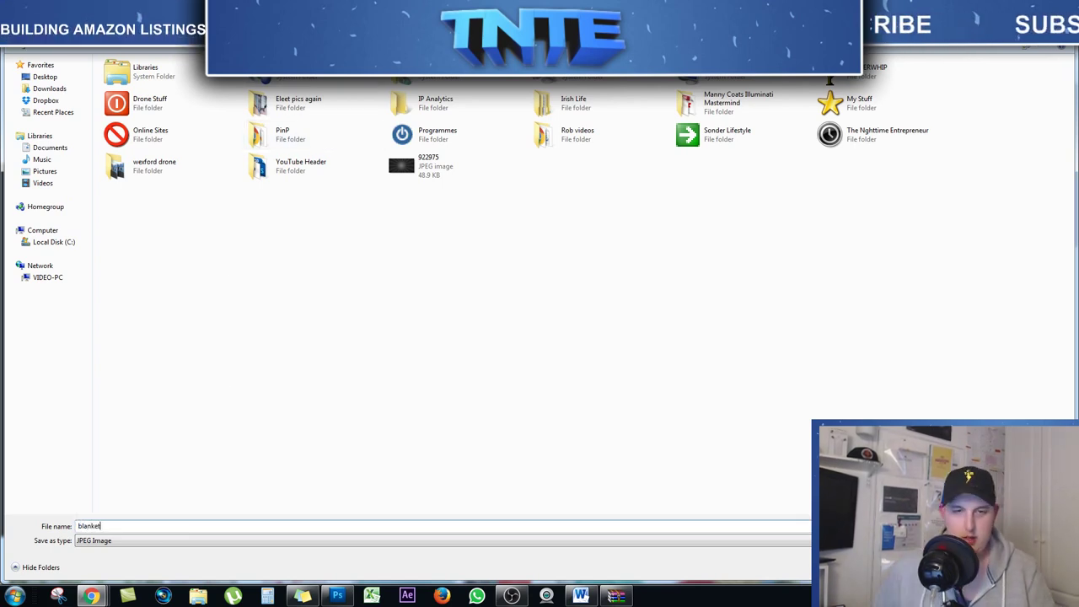
pyautogui.press('Return')
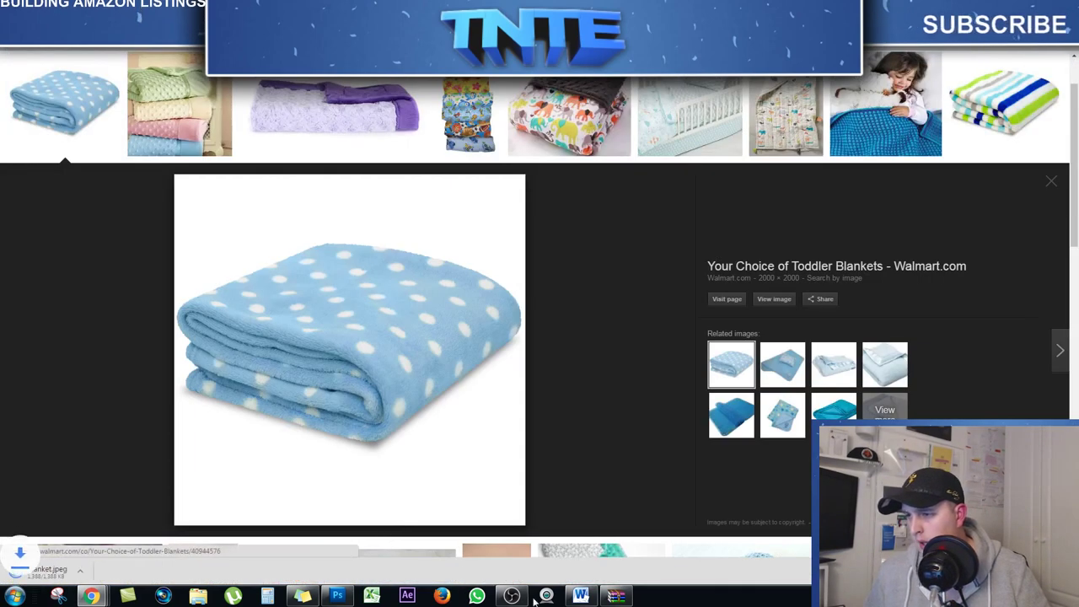
# Return to the listing's Images section and upload blanket.jpeg from the Desktop as the main product image
pyautogui.click(414, 234)
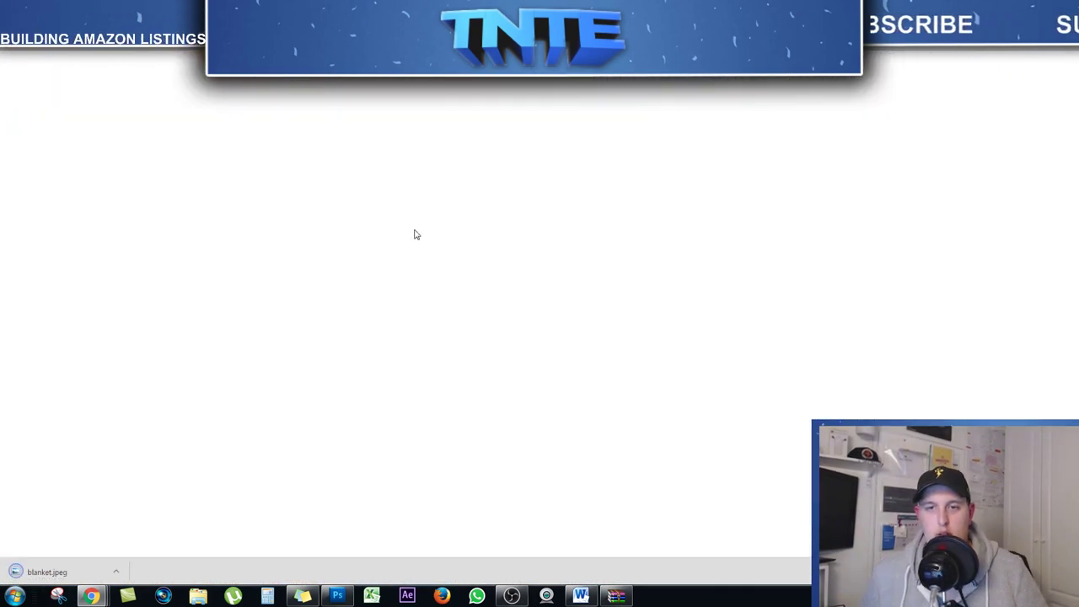
pyautogui.click(219, 262)
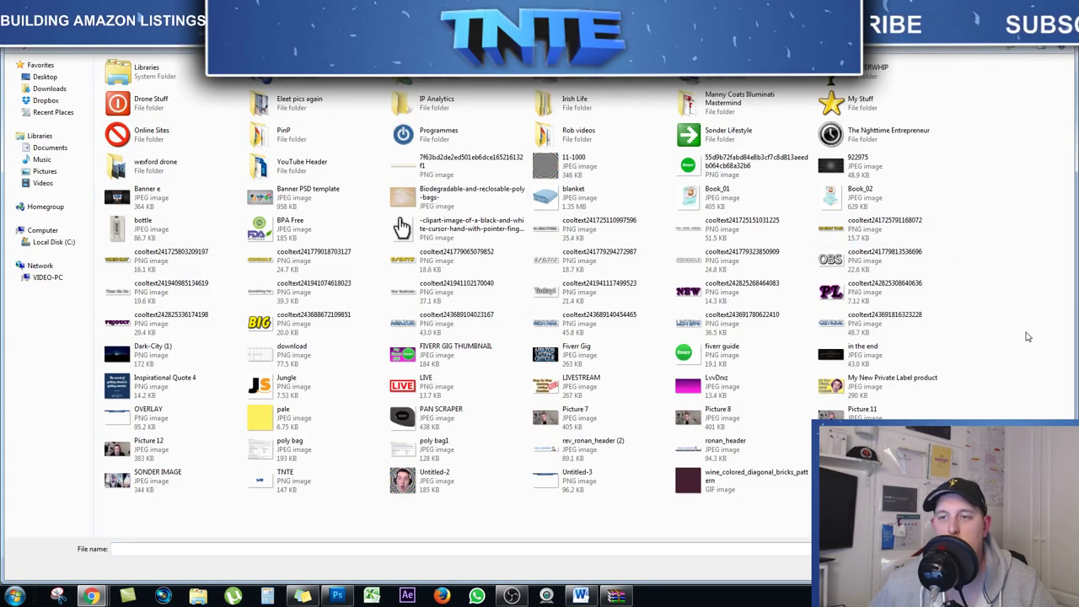
pyautogui.click(42, 90)
pyautogui.click(45, 77)
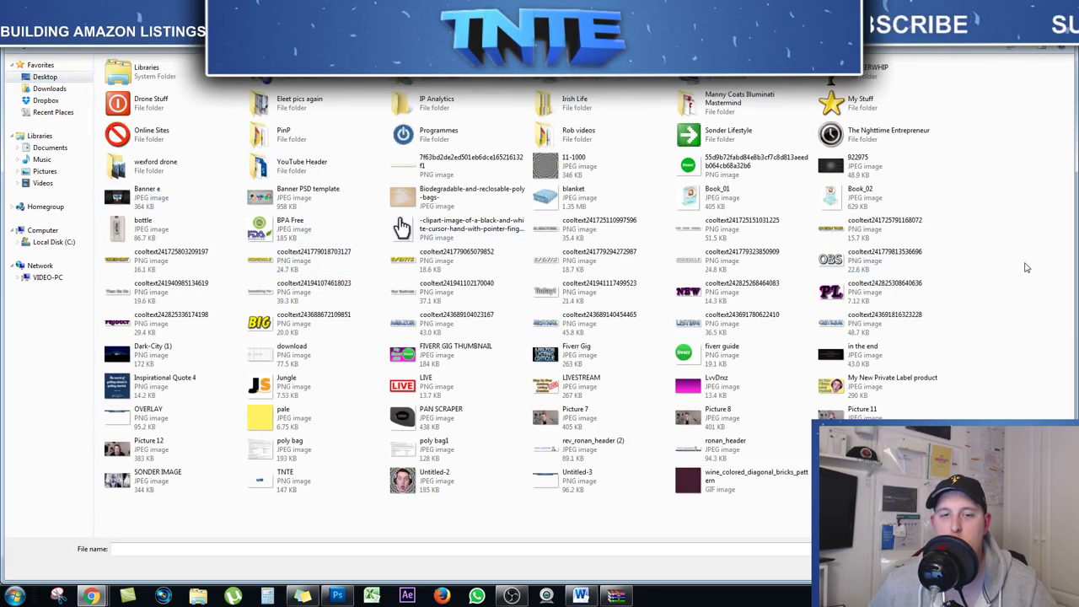
pyautogui.doubleClick(569, 204)
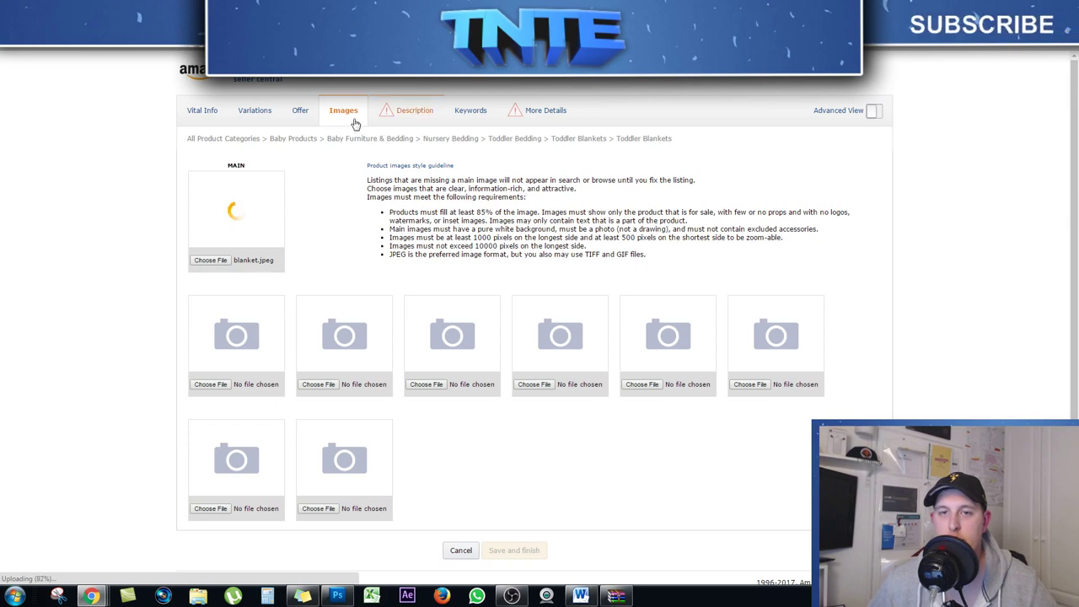
# Fill in the listing's product description with "This toddler blanket is 100% cotton"
pyautogui.click(407, 112)
pyautogui.click(420, 164)
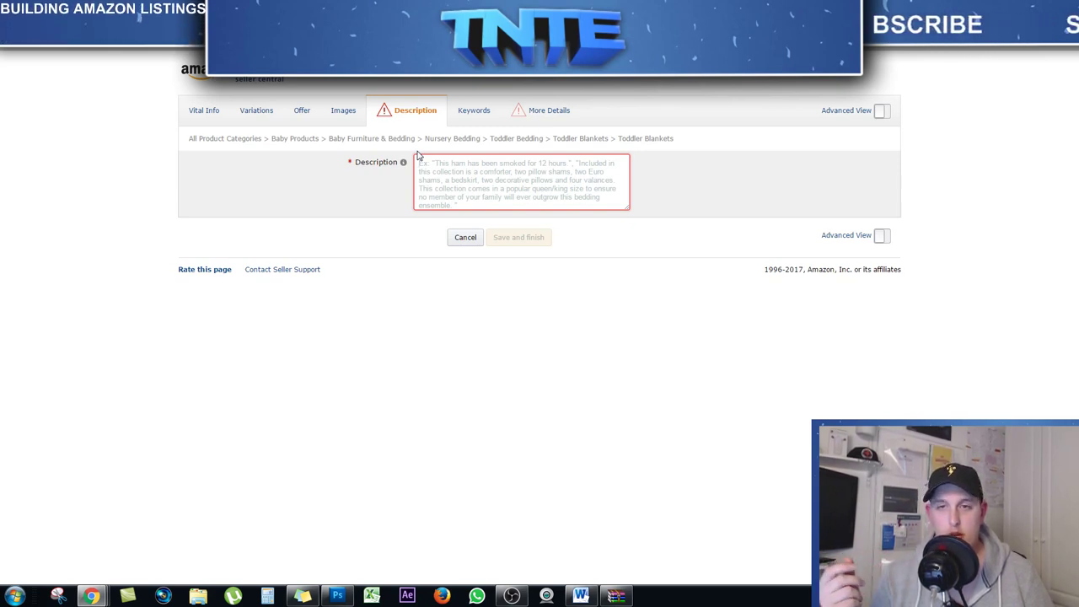
pyautogui.write('Thi')
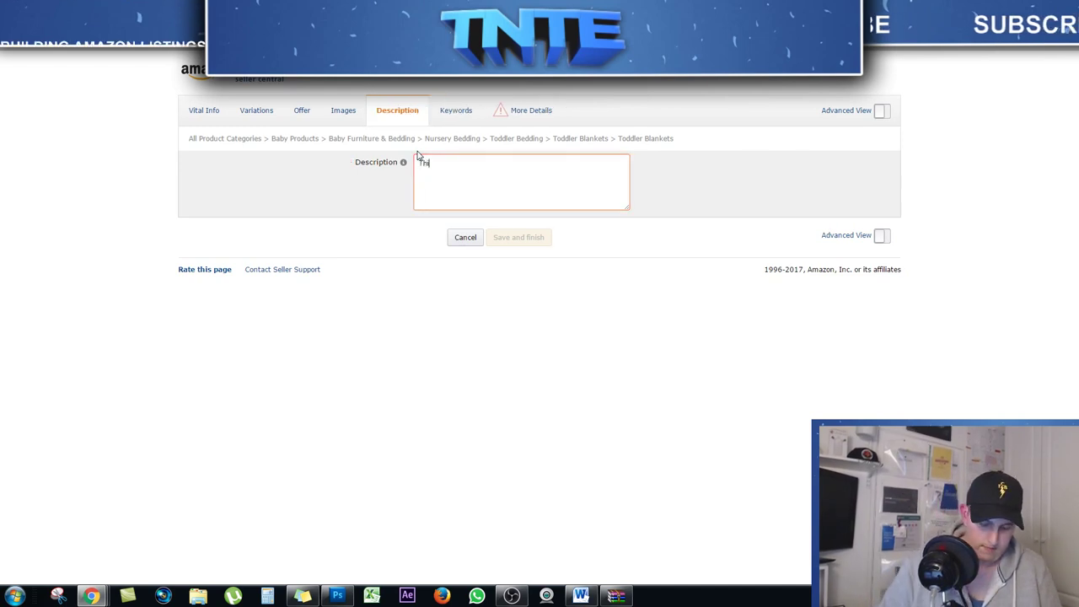
pyautogui.write('s to')
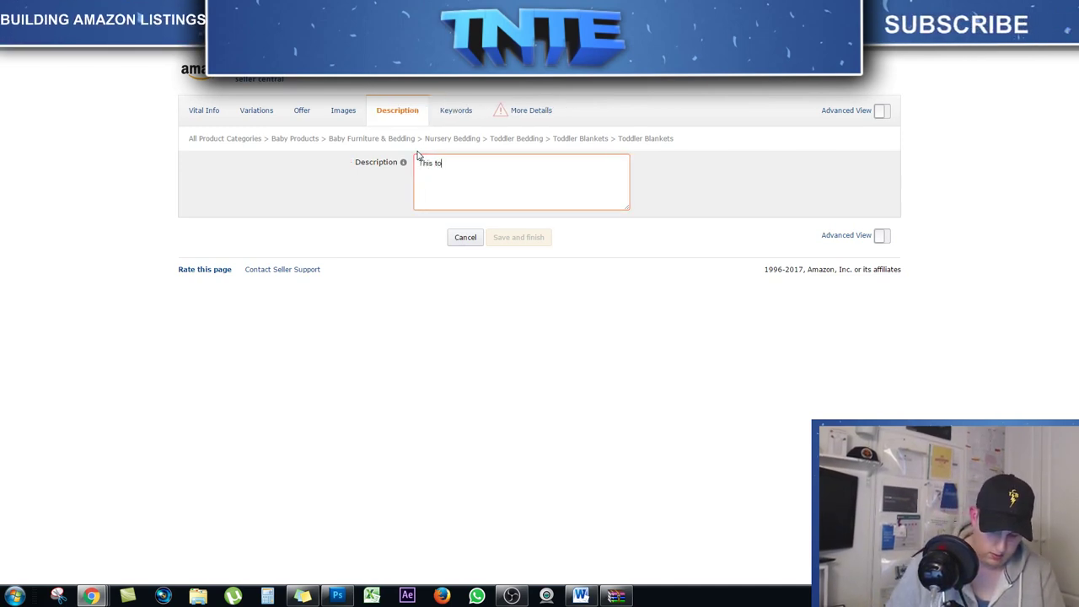
pyautogui.write('ddler balanket')
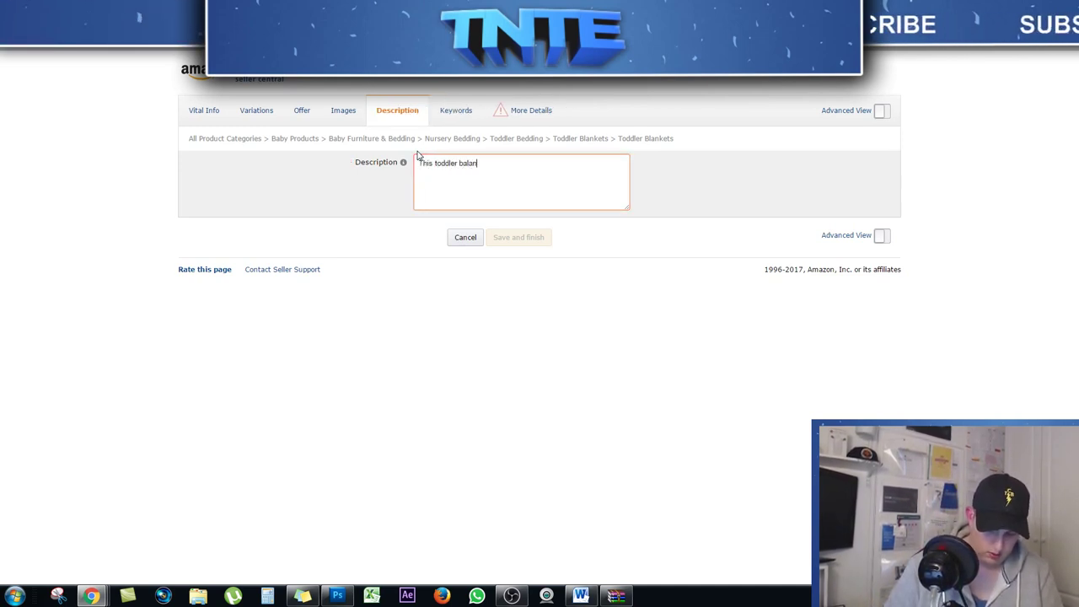
pyautogui.press('BackSpace')
pyautogui.press('BackSpace')
pyautogui.press('BackSpace')
pyautogui.press('BackSpace')
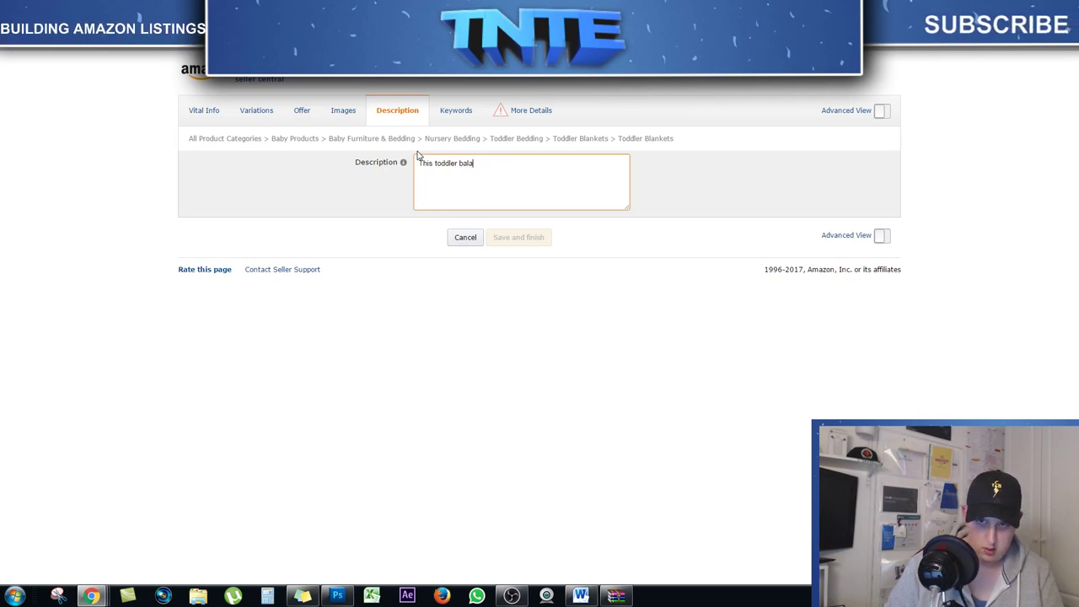
pyautogui.press('BackSpace')
pyautogui.write('lanket is ')
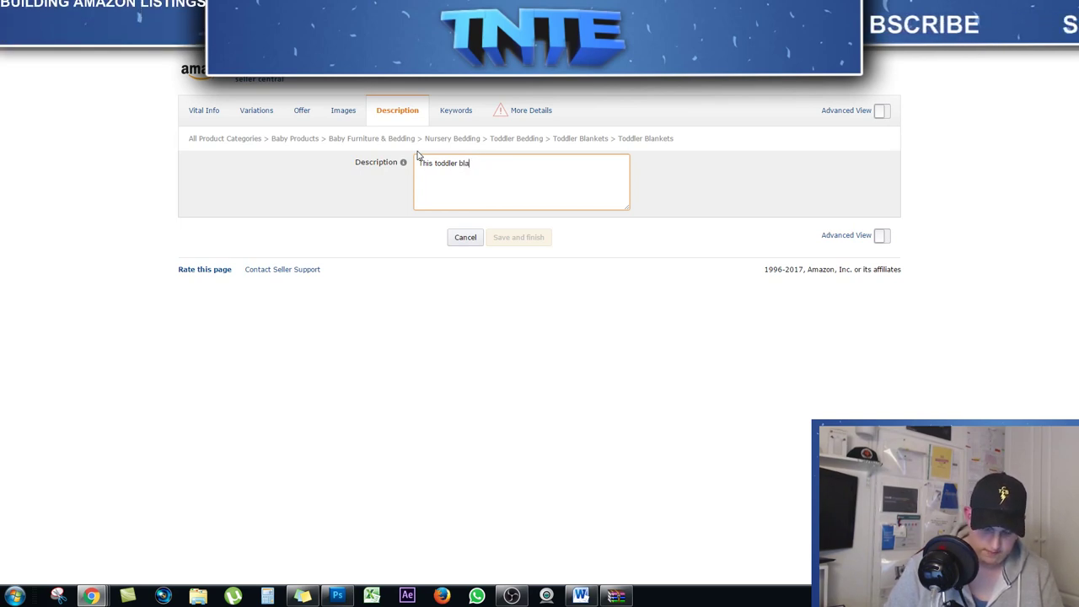
pyautogui.write('100% c')
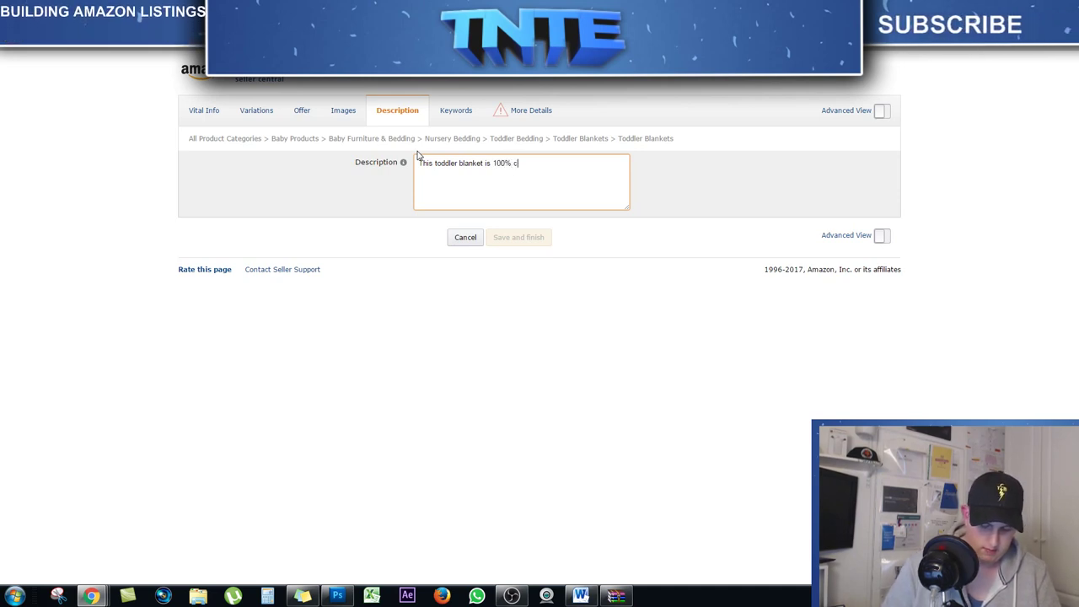
pyautogui.write('otton.')
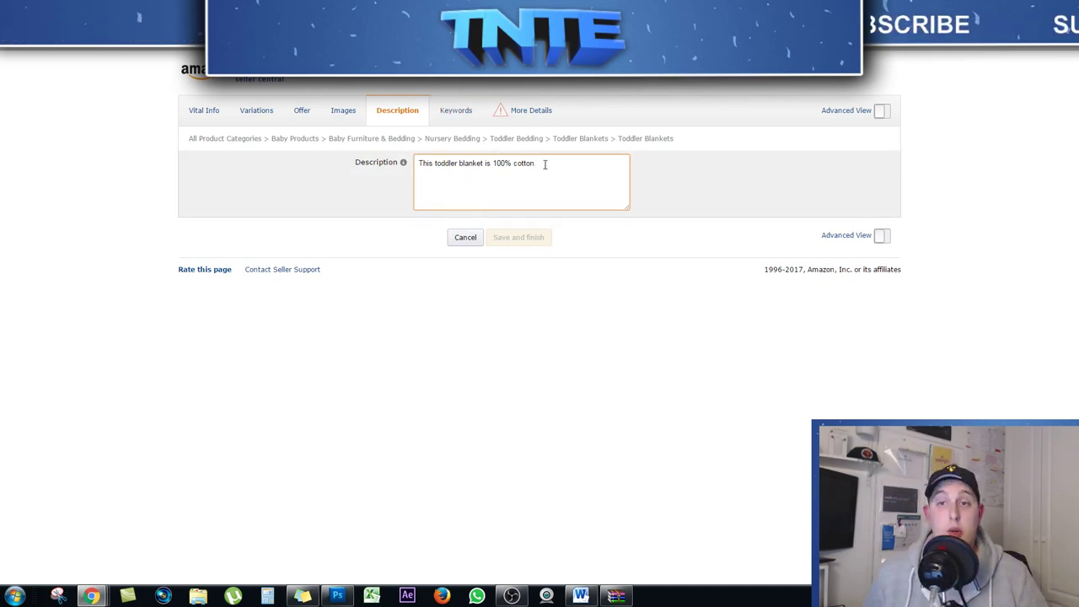
# Open the Keywords section and add search term rows until there are five
pyautogui.click(455, 118)
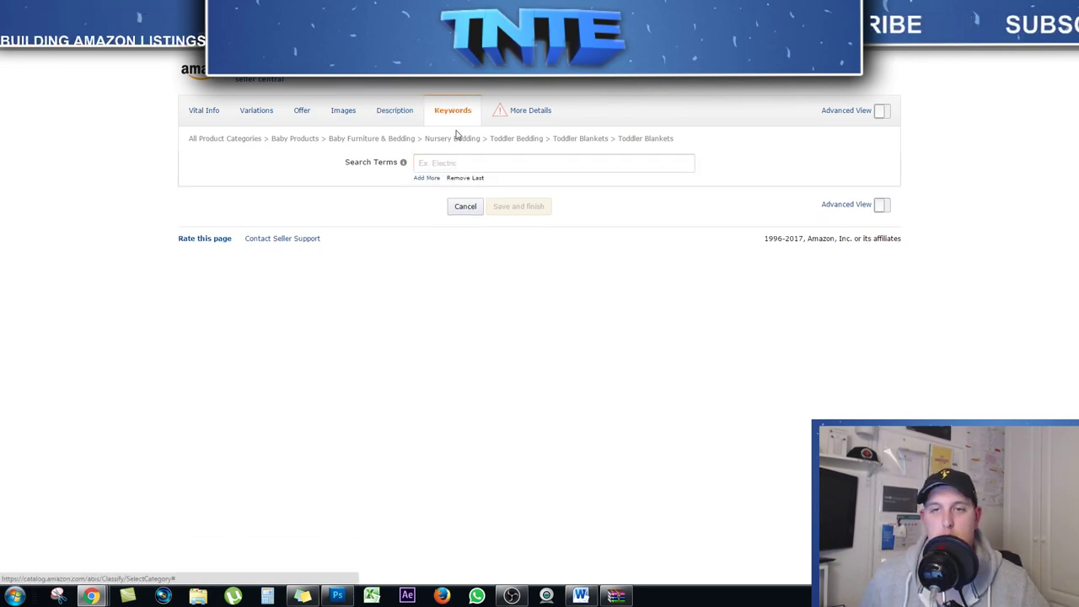
pyautogui.click(428, 178)
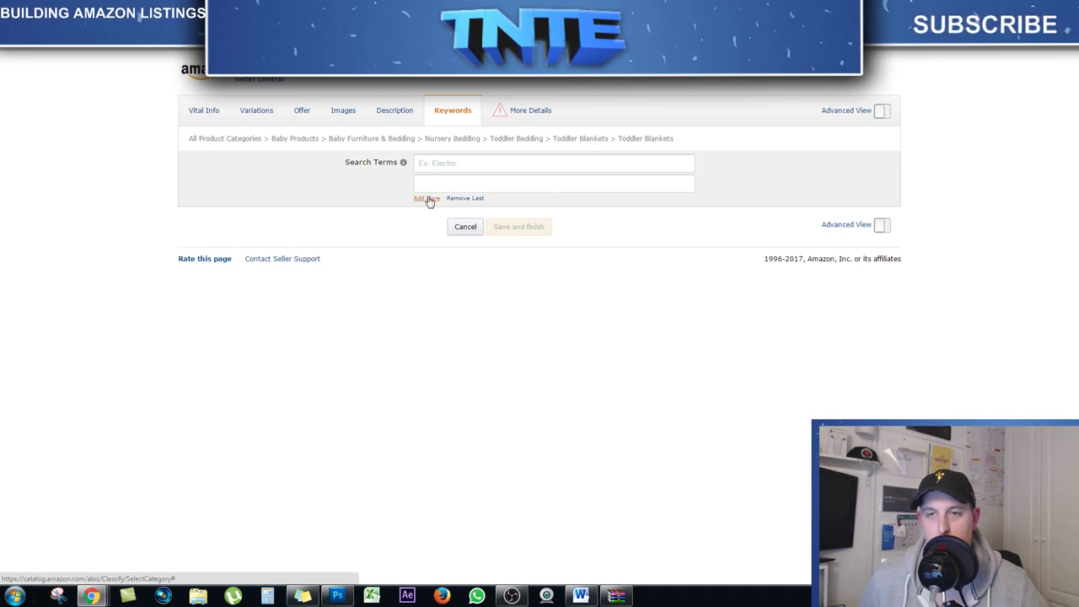
pyautogui.click(428, 200)
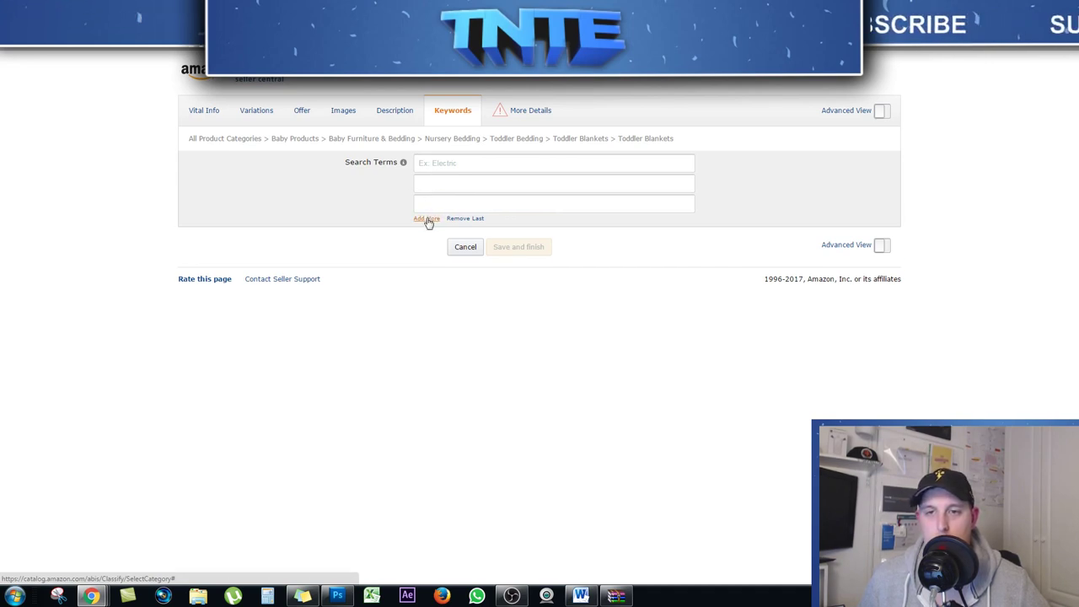
pyautogui.click(428, 218)
pyautogui.click(426, 239)
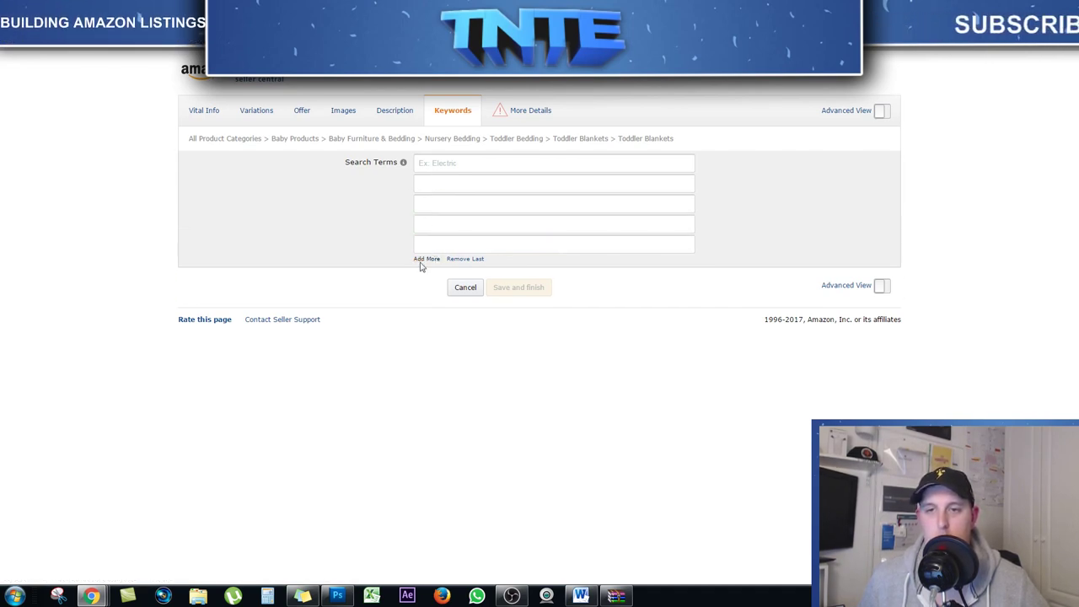
# Enter "toddler blanket" as the first search term and move on to the second row
pyautogui.click(423, 162)
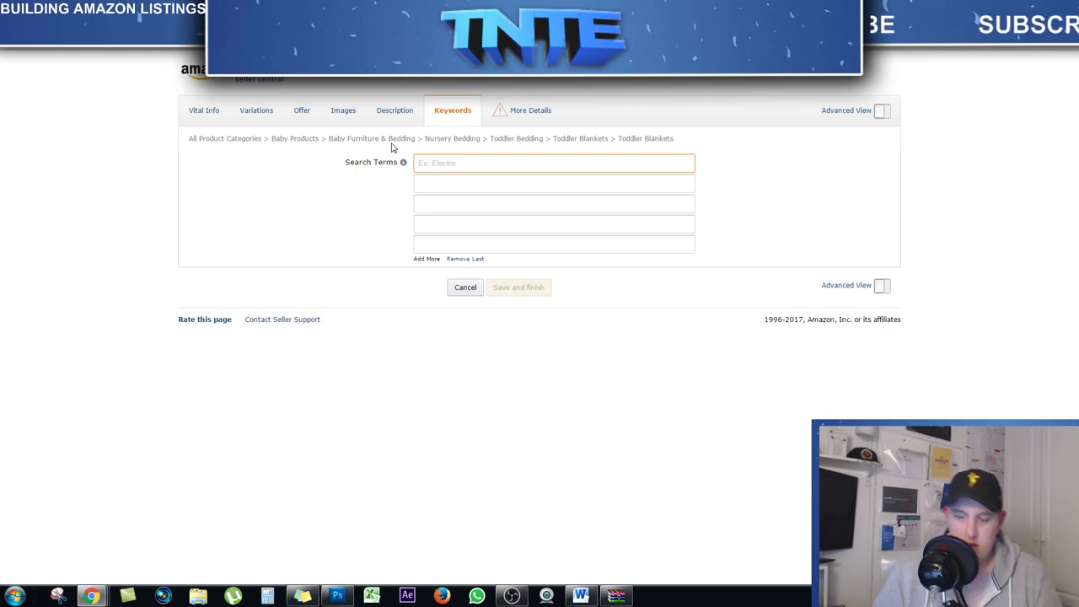
pyautogui.write('to')
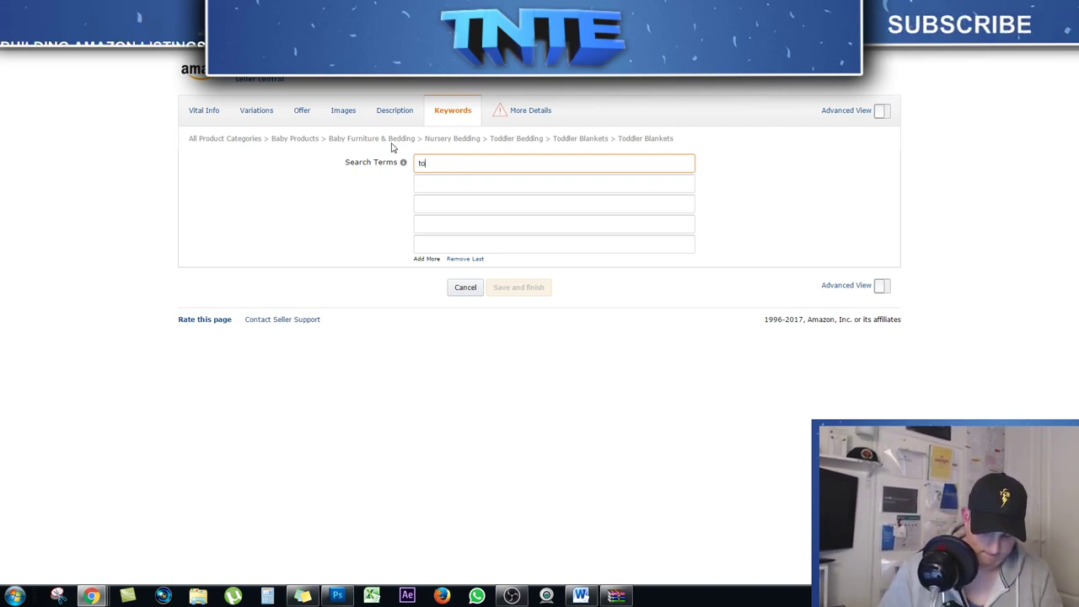
pyautogui.write('ddler blanket')
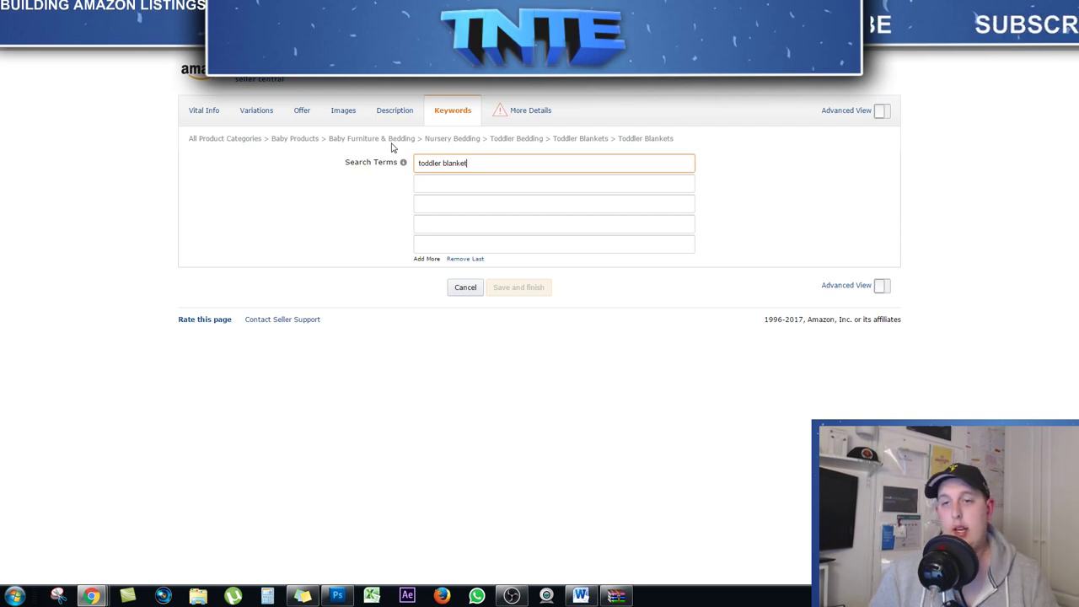
pyautogui.press('Tab')
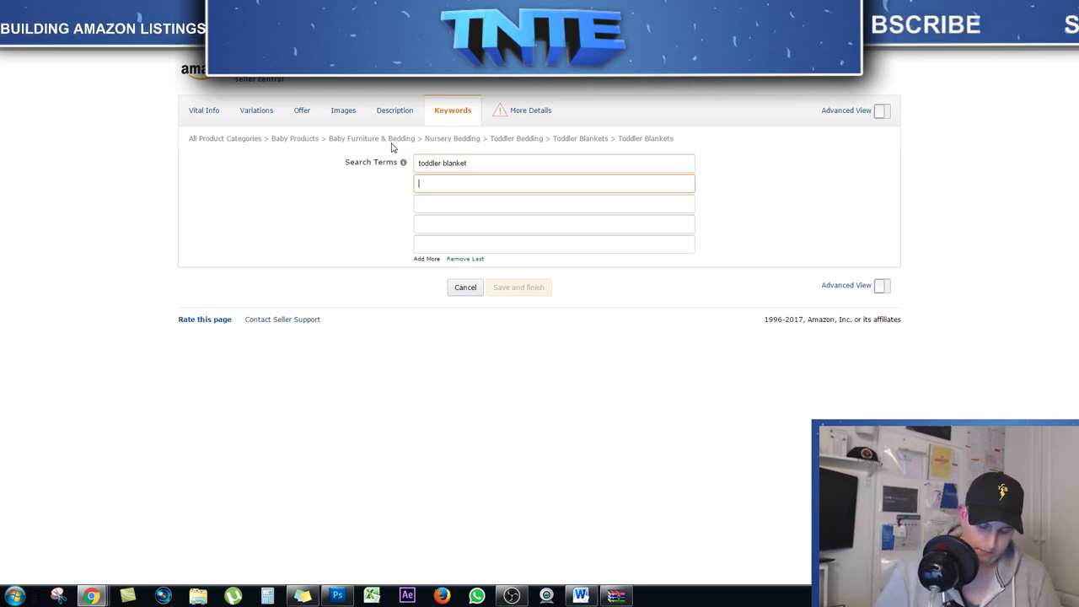
# Enter "soft baby clothing" as the second search term and move on to the third row
pyautogui.write('soft')
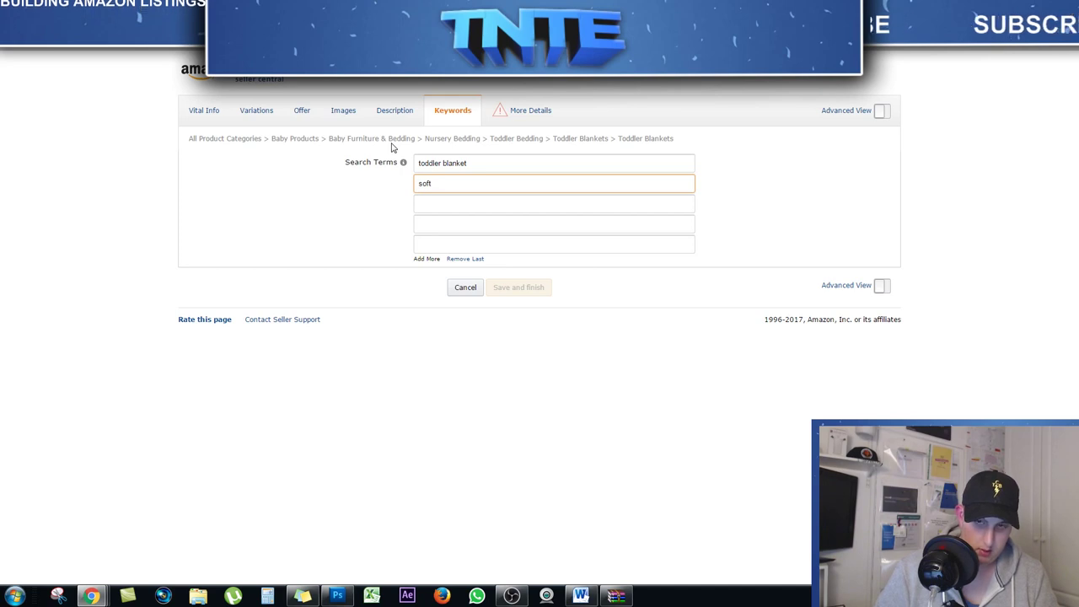
pyautogui.write(' bay')
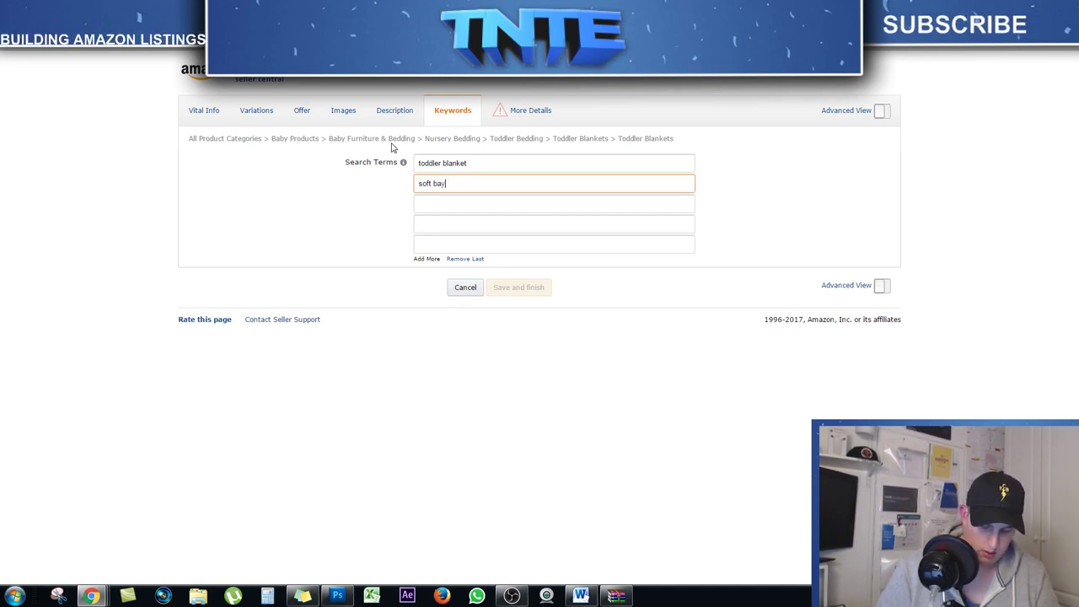
pyautogui.press('BackSpace')
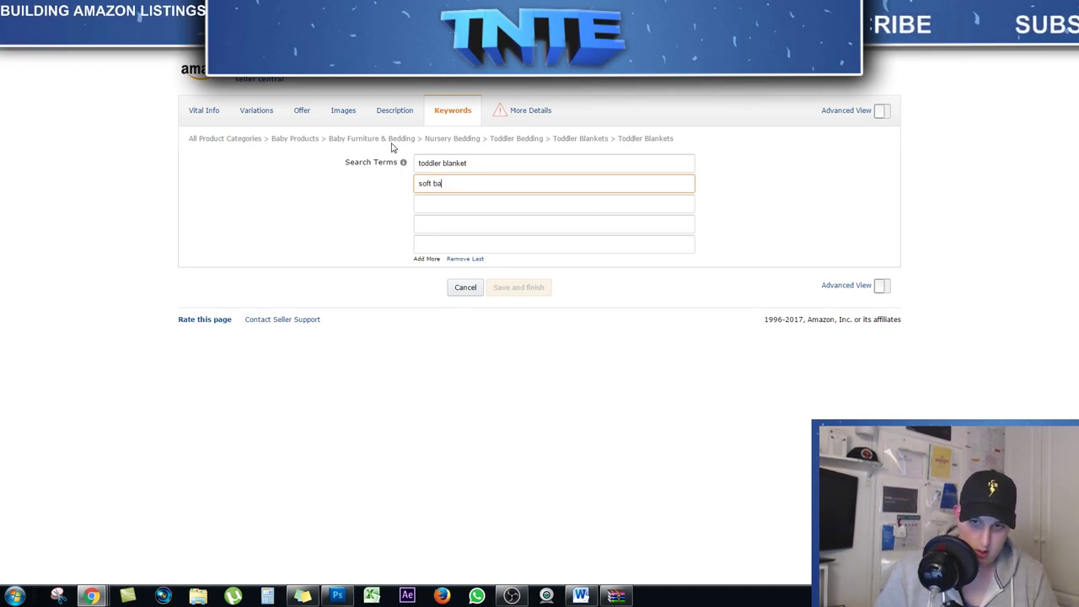
pyautogui.write('by cloth')
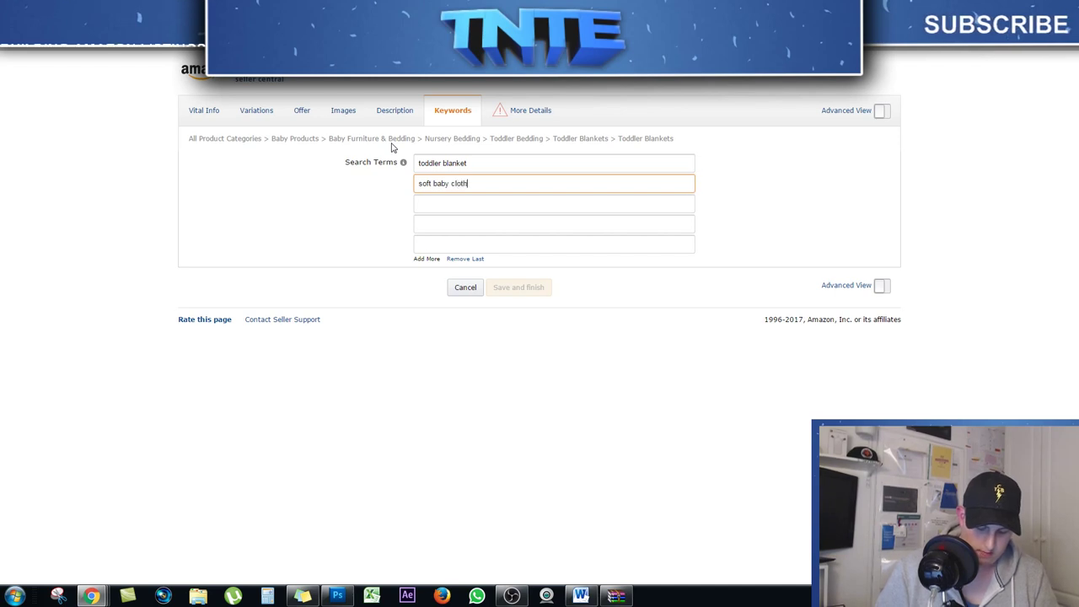
pyautogui.write('ing')
pyautogui.press('Tab')
# Enter "child safe attire" as the third search term
pyautogui.write('c')
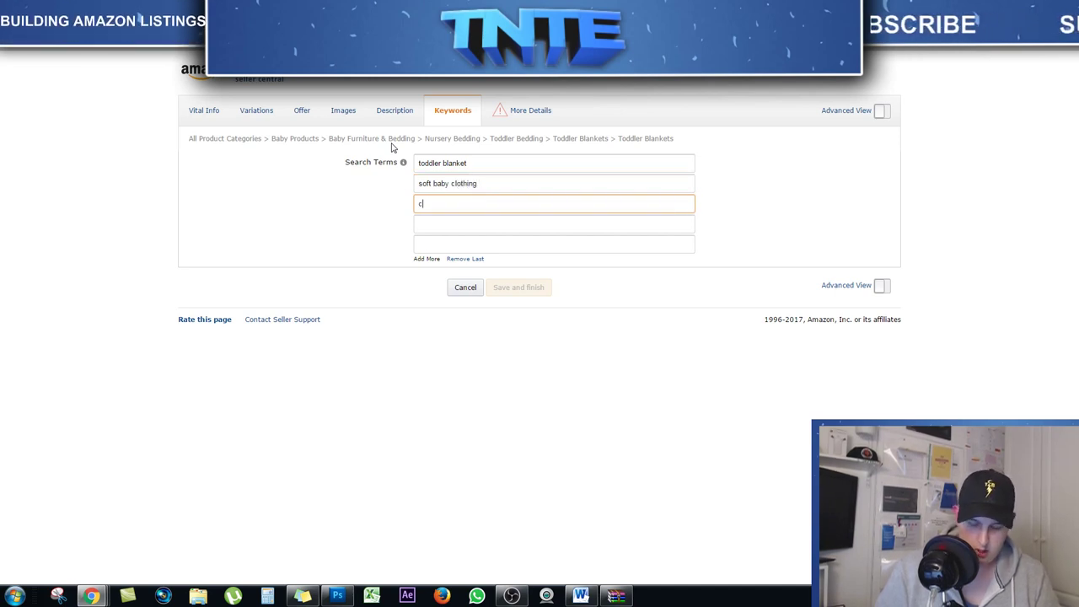
pyautogui.write('hild safe')
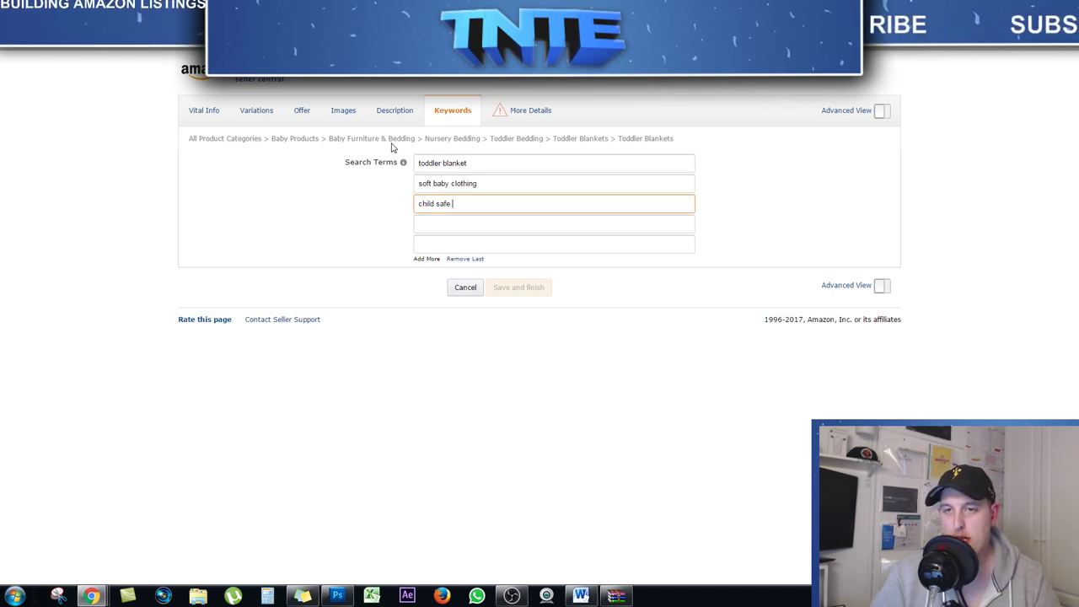
pyautogui.write('attire')
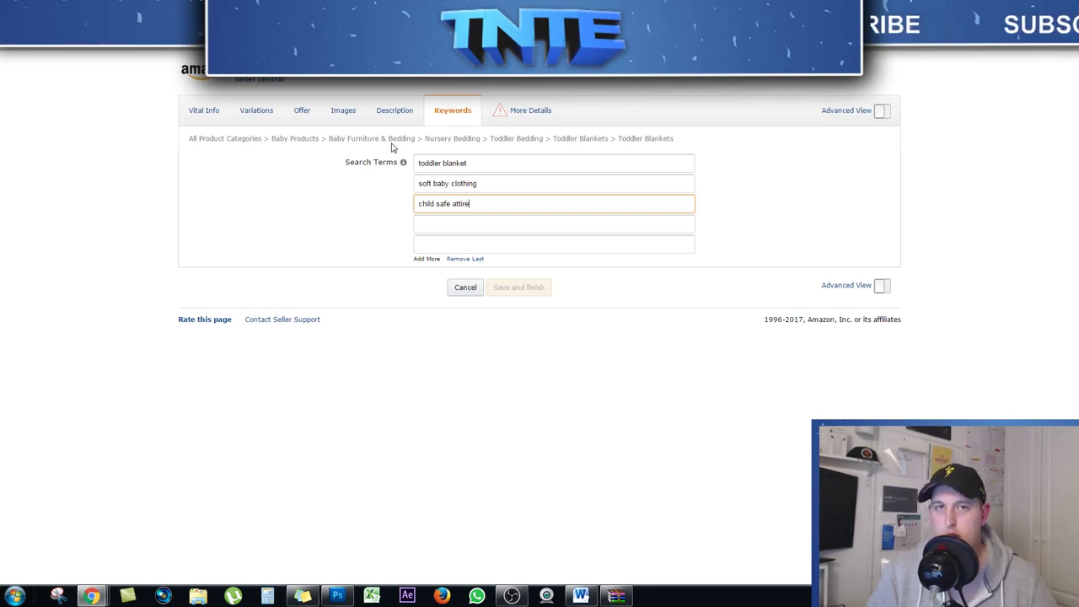
# Open amazon.com in a new browser tab
pyautogui.hotkey('ctrl', 't')
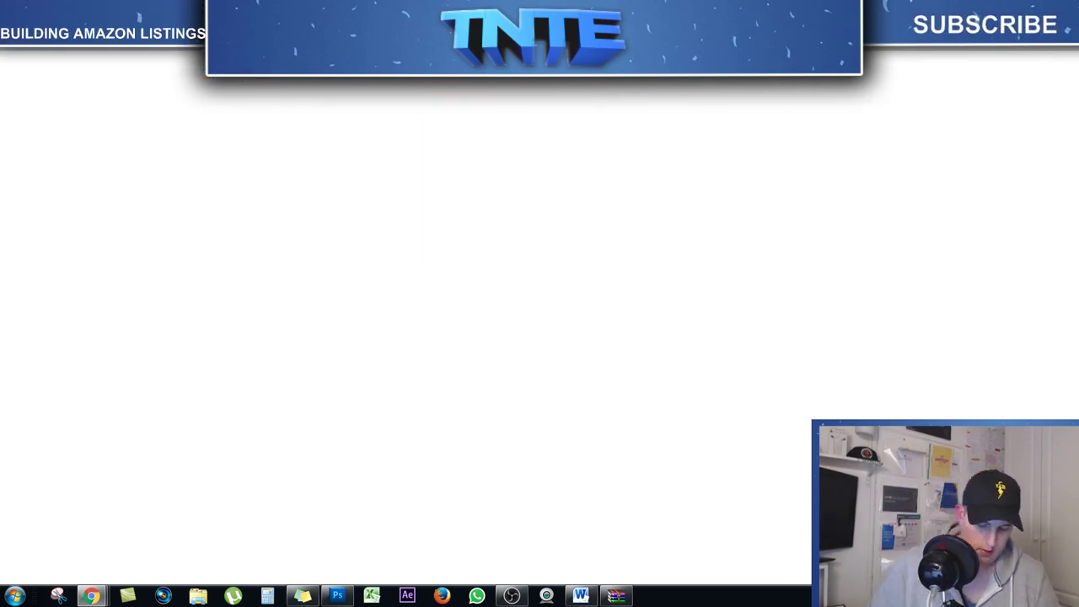
pyautogui.write('amazon')
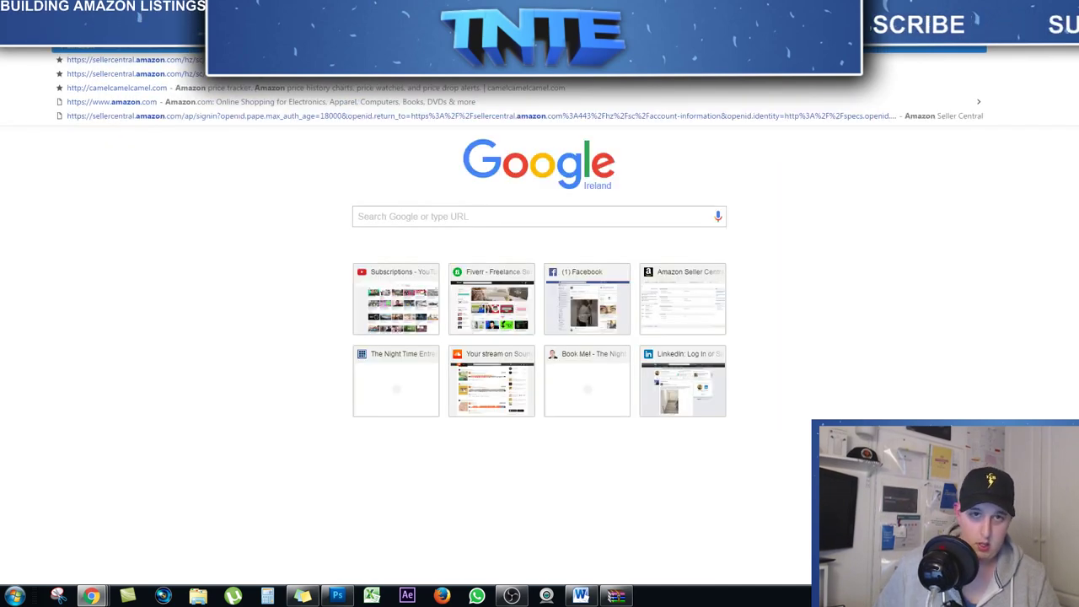
pyautogui.write('.com')
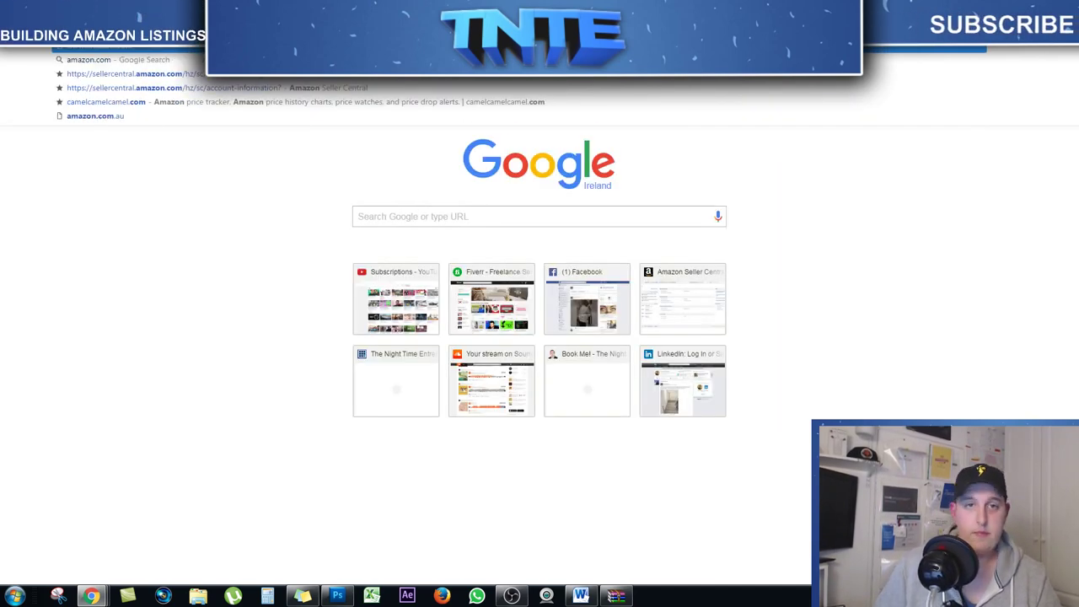
pyautogui.press('Return')
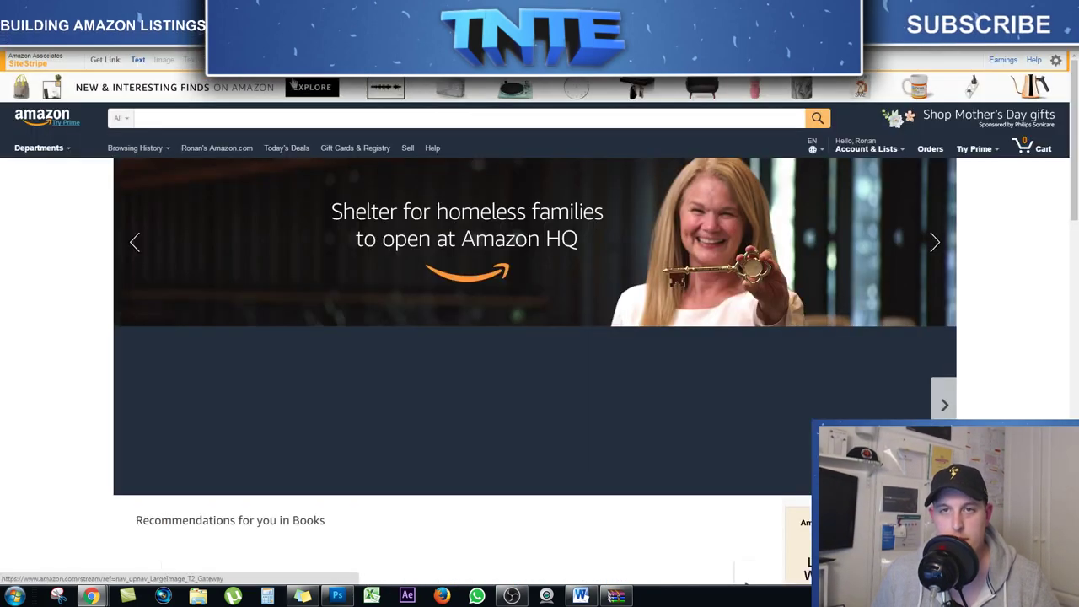
# Enter "blanket for" in Amazon's product search to examine the suggested keyword phrases
pyautogui.click(248, 117)
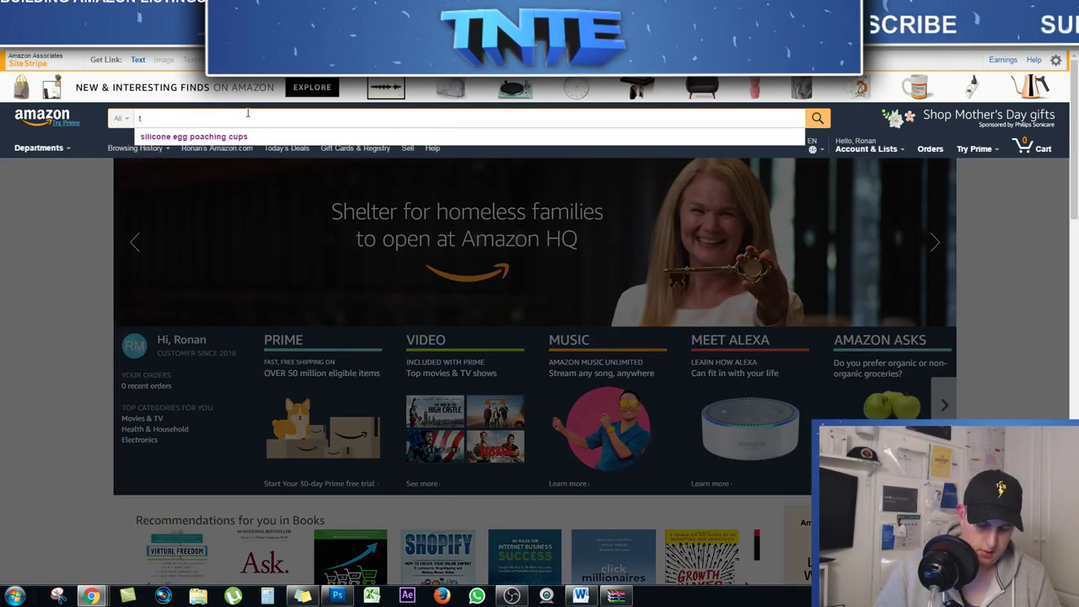
pyautogui.write('t')
pyautogui.press('BackSpace')
pyautogui.write('blanket')
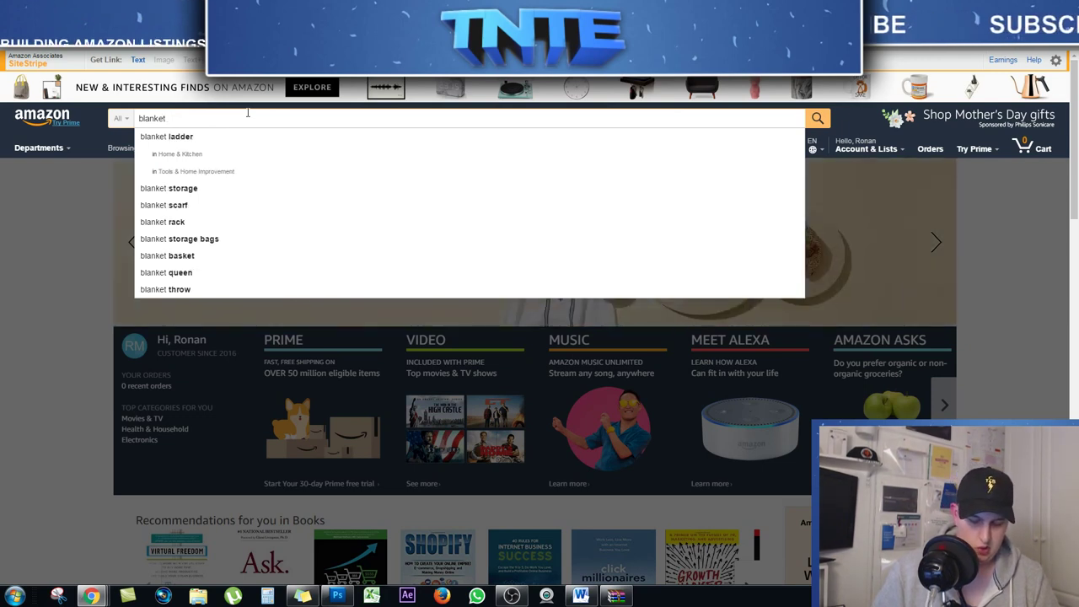
pyautogui.write(' f')
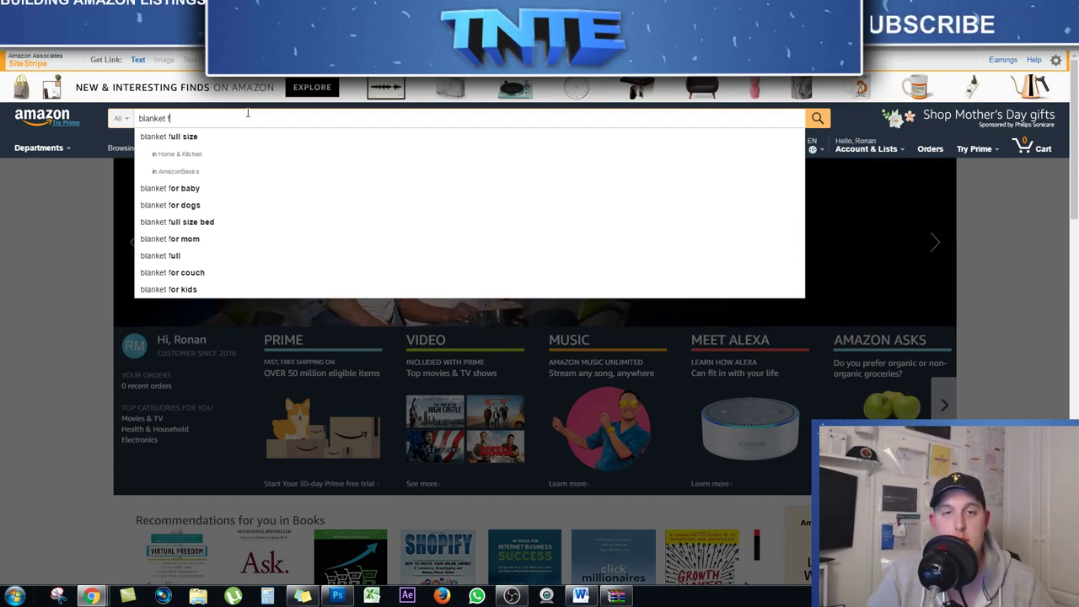
pyautogui.write('or')
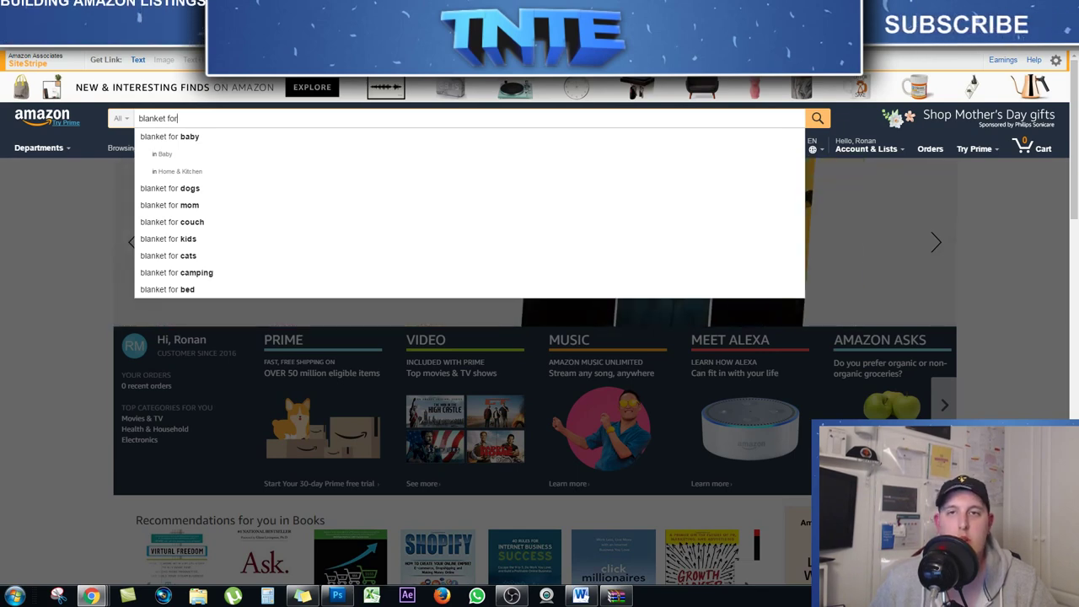
# Search Google for "thesaurus" in another new browser tab
pyautogui.hotkey('ctrl', 't')
pyautogui.write('thes')
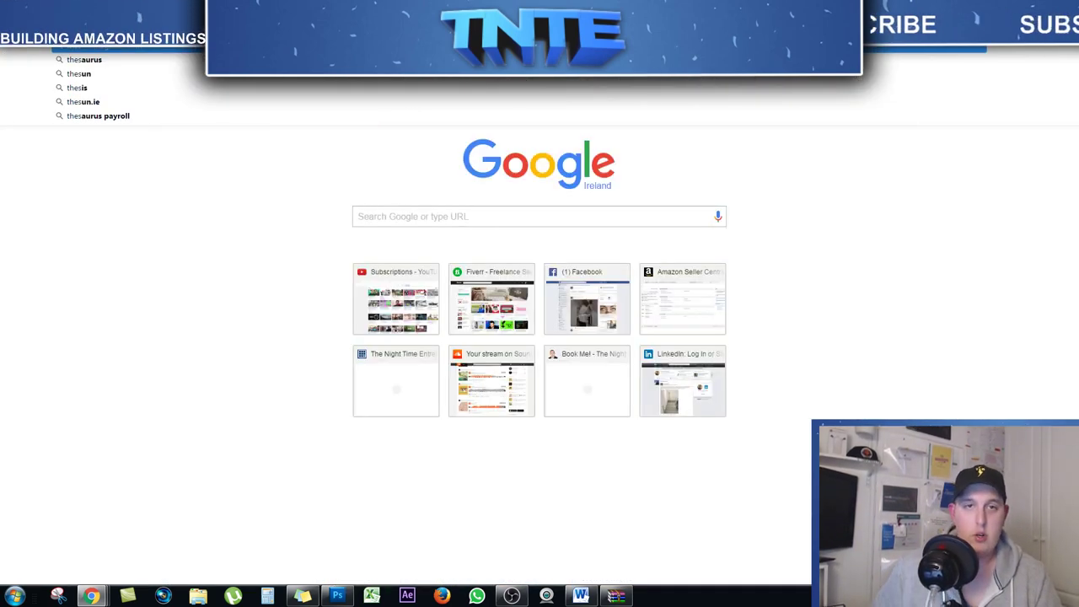
pyautogui.press('Down')
pyautogui.press('Return')
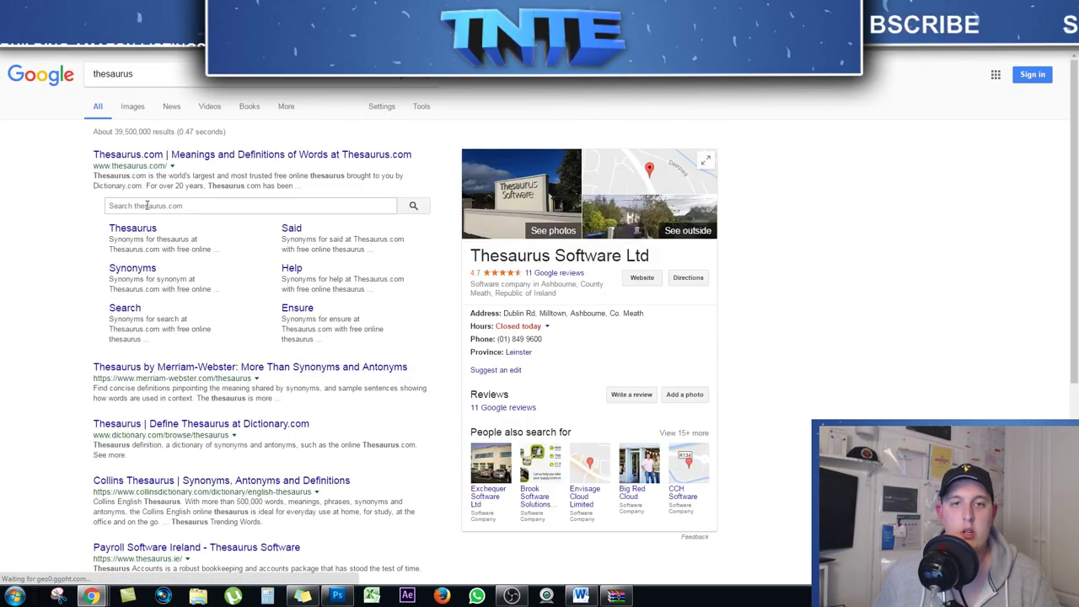
# Look up synonyms for "kid" on Thesaurus.com, follow on to "child", and examine the suggested words
pyautogui.click(147, 206)
pyautogui.write('kid')
pyautogui.press('Return')
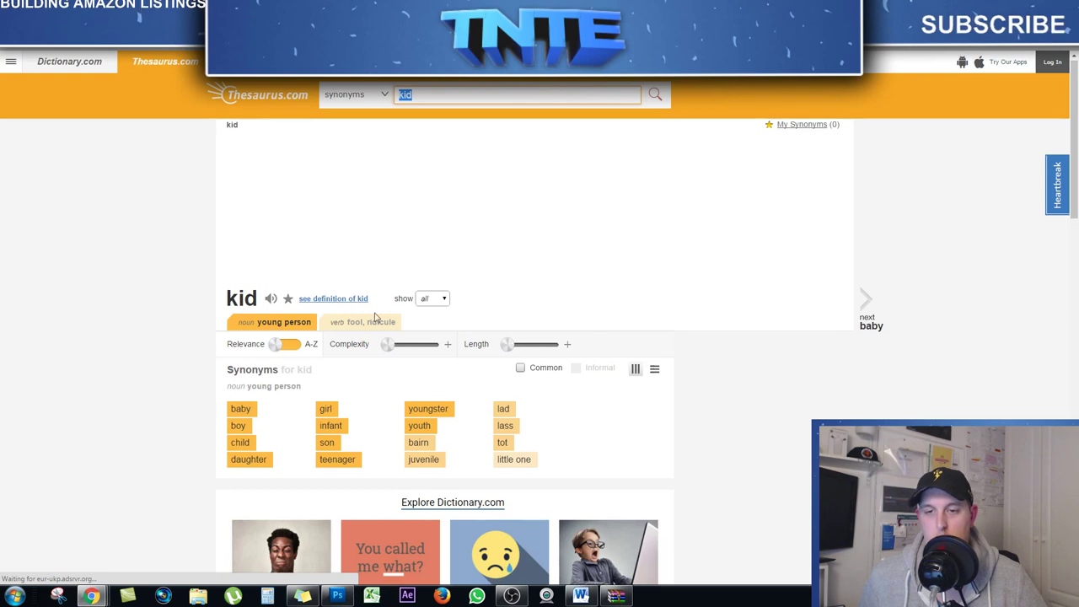
pyautogui.scroll(-1, 393, 337)
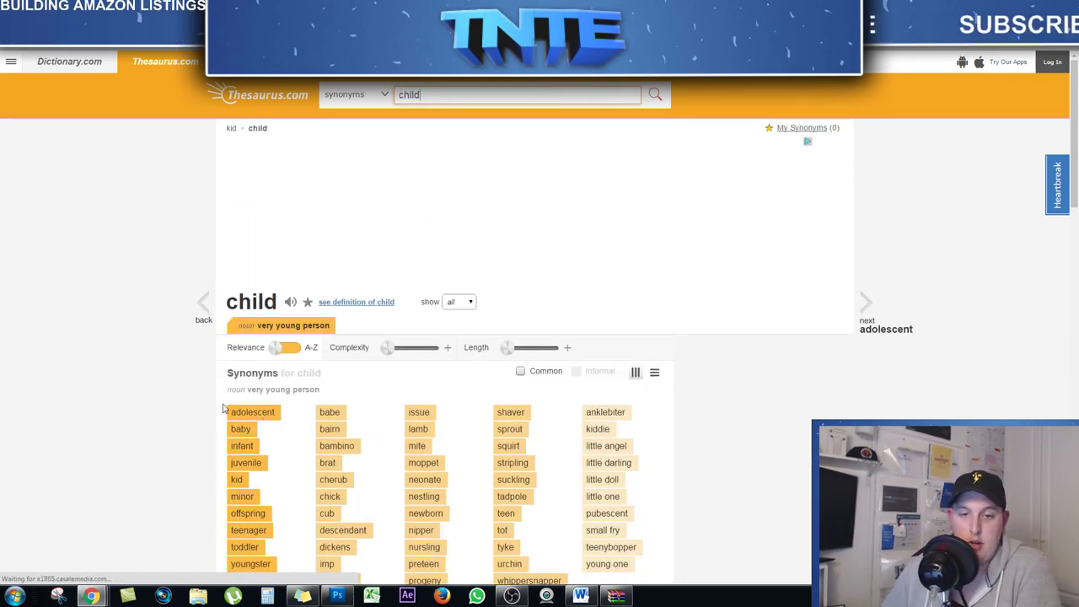
pyautogui.scroll(-1, 261, 413)
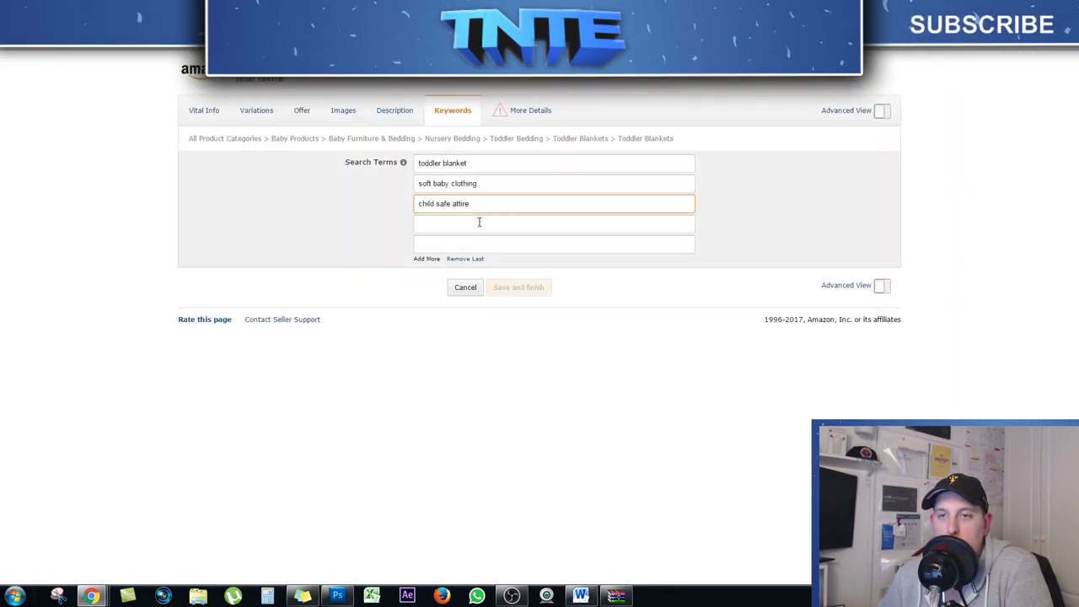
# Return to the listing's Keywords section and remove the two empty search term rows
pyautogui.click(503, 220)
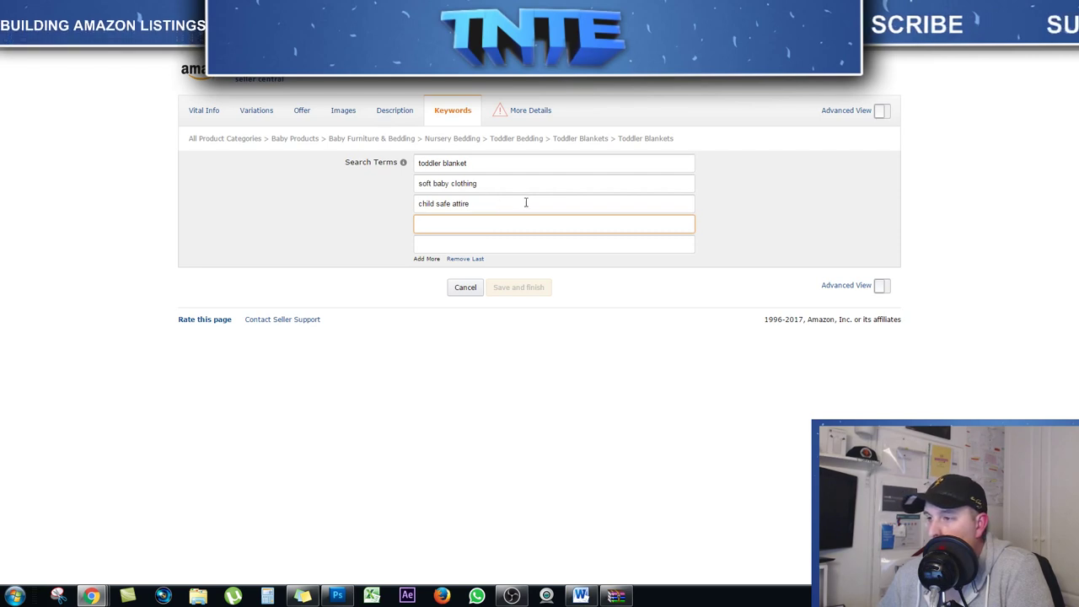
pyautogui.click(452, 259)
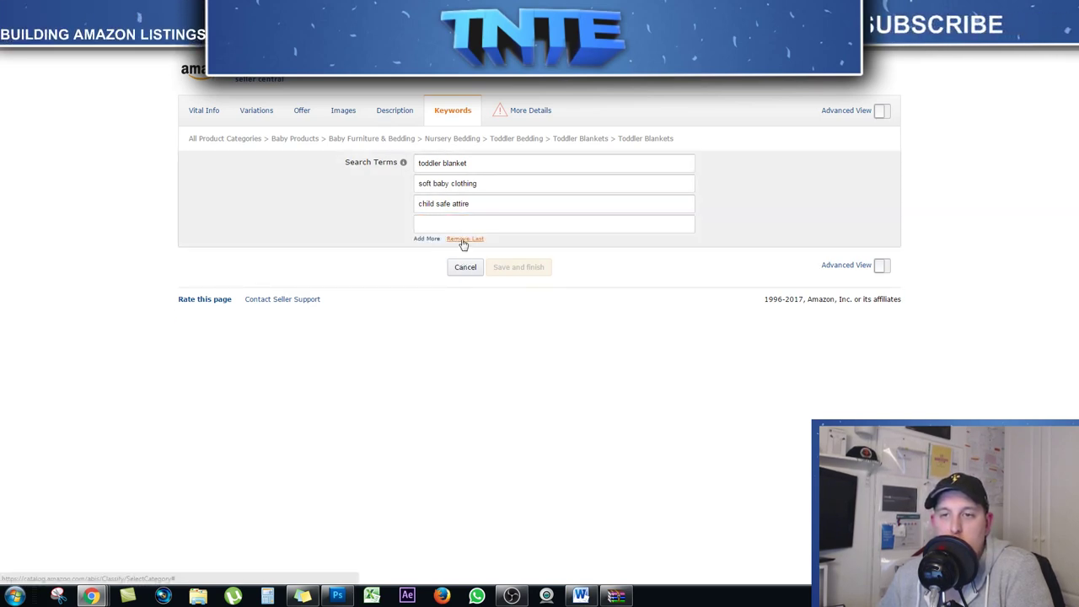
pyautogui.click(463, 240)
# In the More Details section, set the maximum manufacturer age recommended to 8 with Years as the unit
pyautogui.click(527, 115)
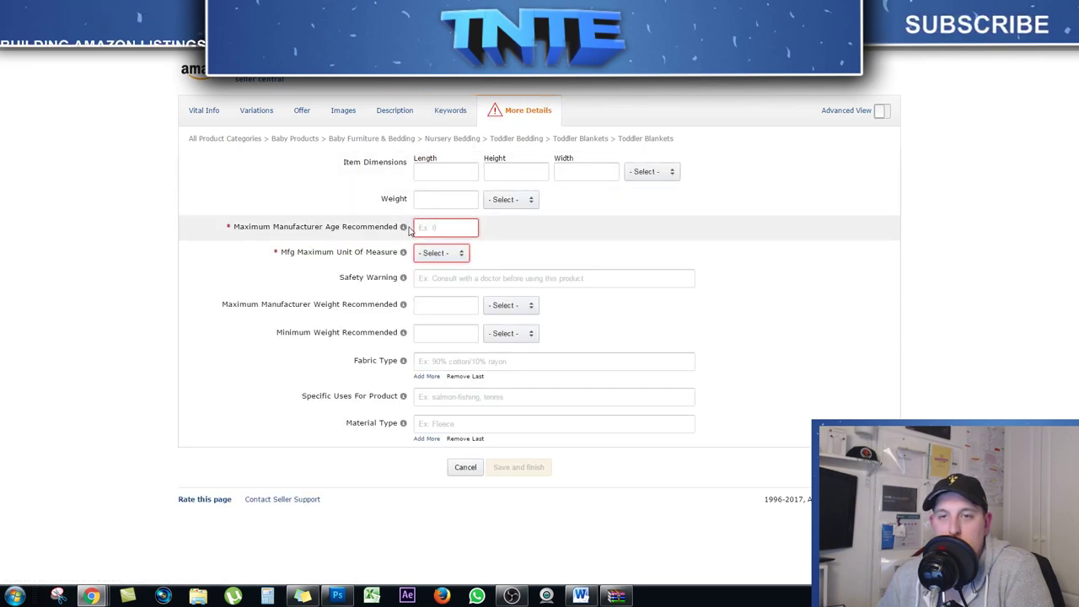
pyautogui.click(424, 228)
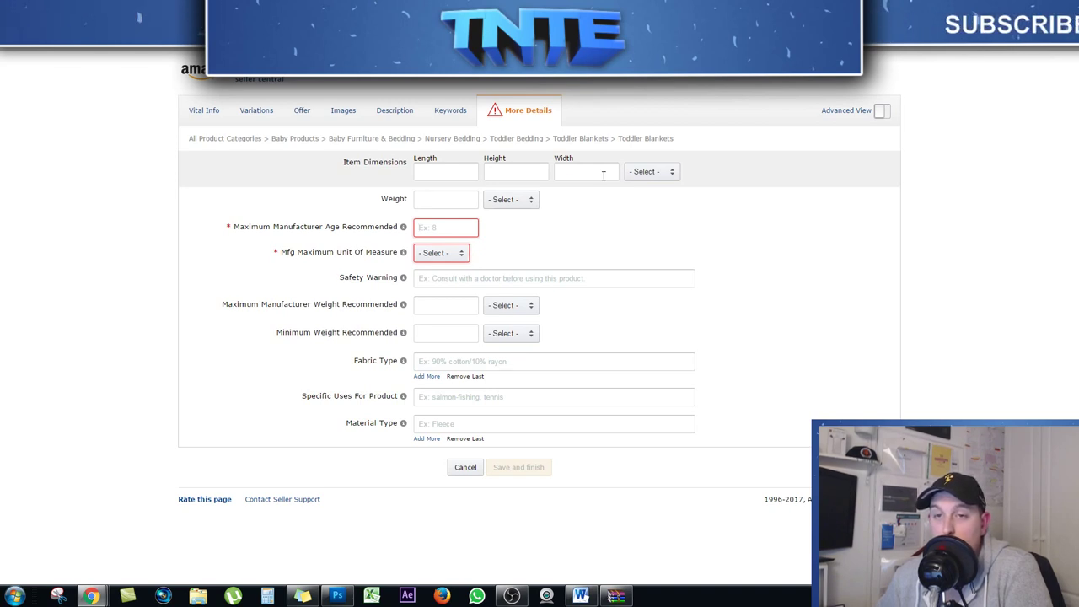
pyautogui.click(441, 253)
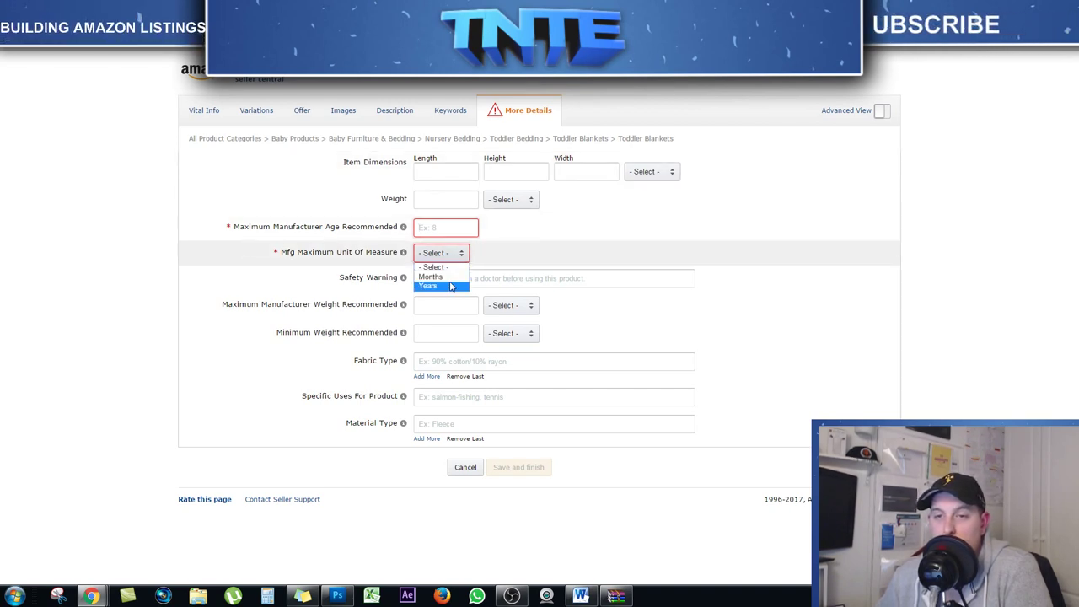
pyautogui.click(430, 285)
pyautogui.click(435, 229)
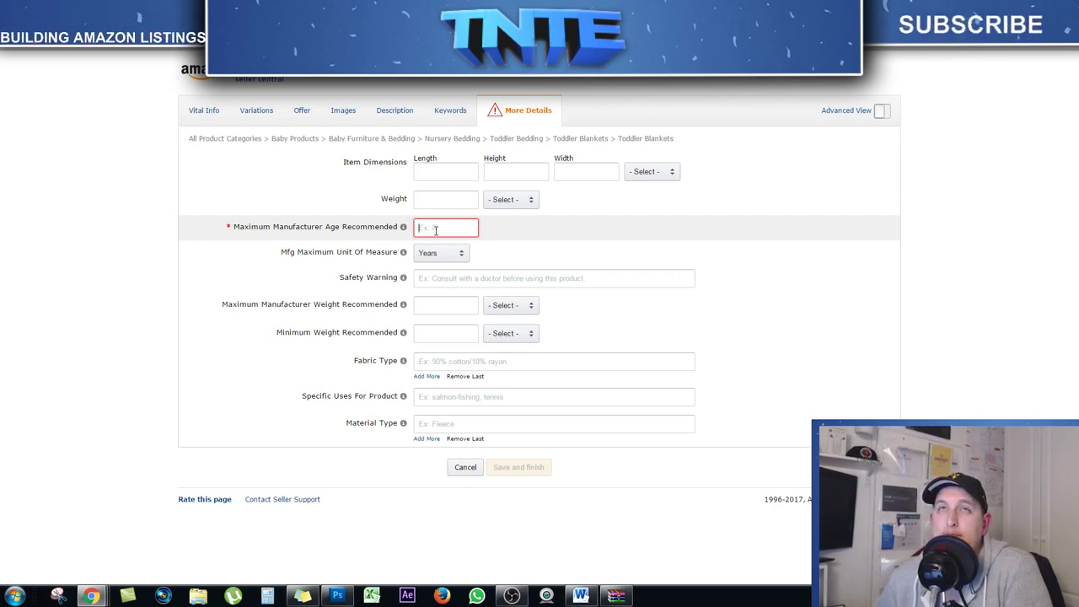
pyautogui.write('8')
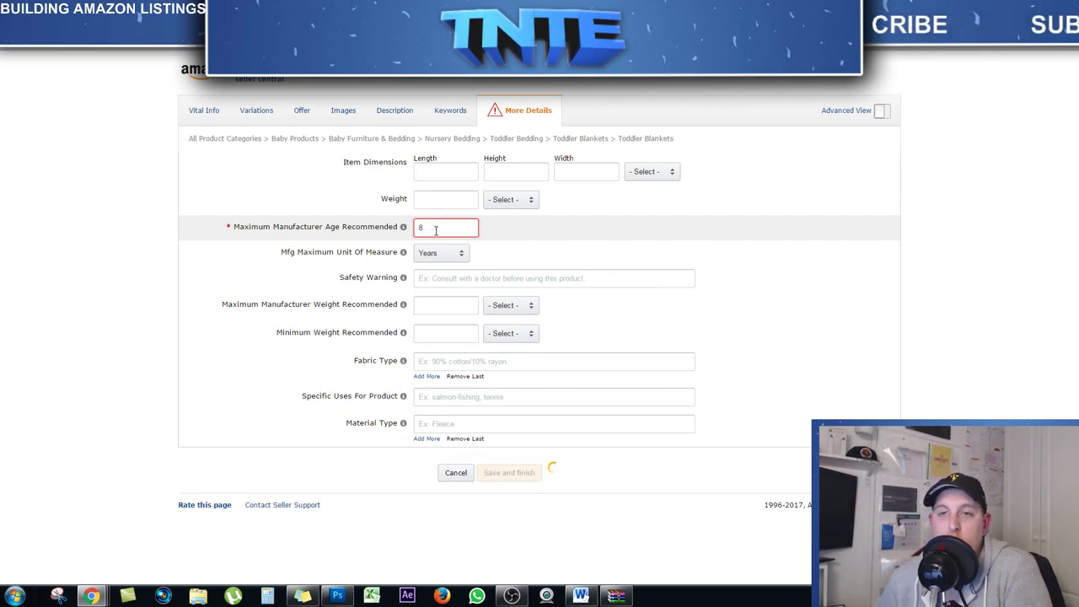
# Enter item dimensions of 3 length, 3 height and .001 width, with Feet as the unit
pyautogui.click(424, 172)
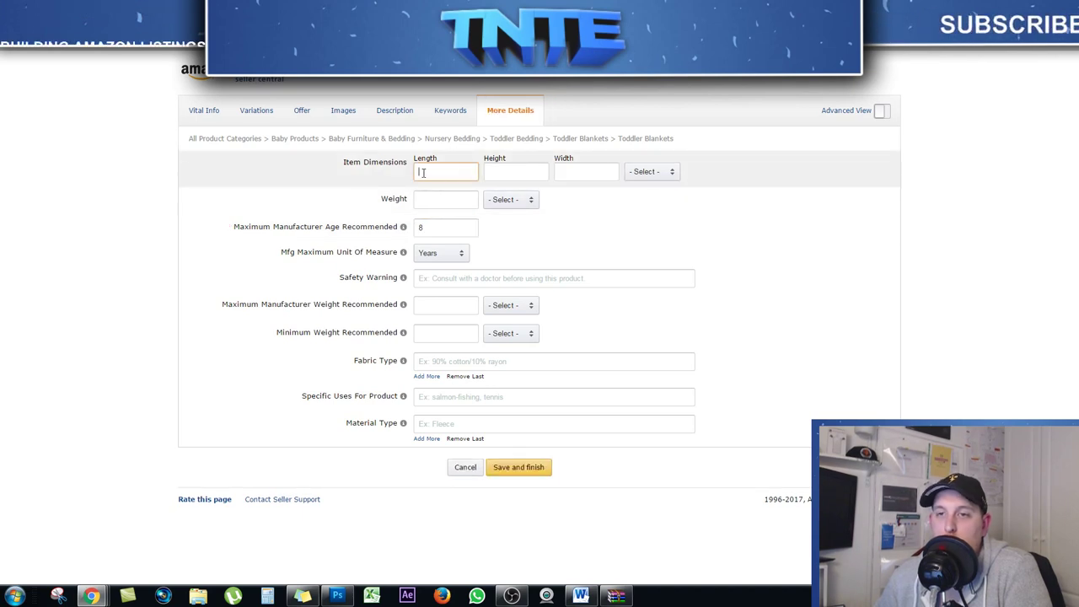
pyautogui.click(668, 172)
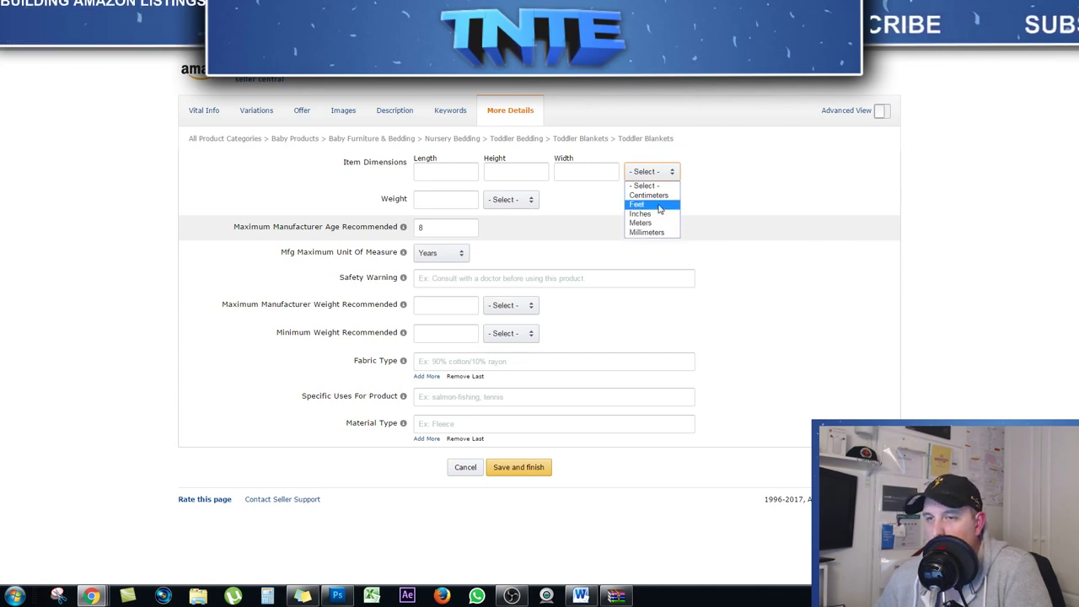
pyautogui.click(661, 205)
pyautogui.click(455, 170)
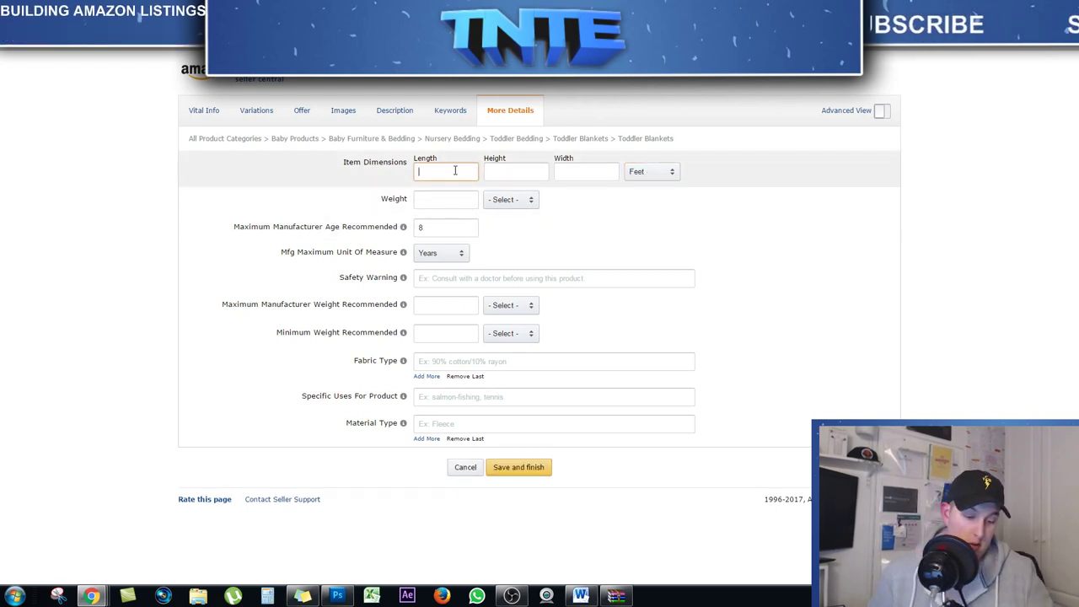
pyautogui.write('3')
pyautogui.press('Tab')
pyautogui.write('3')
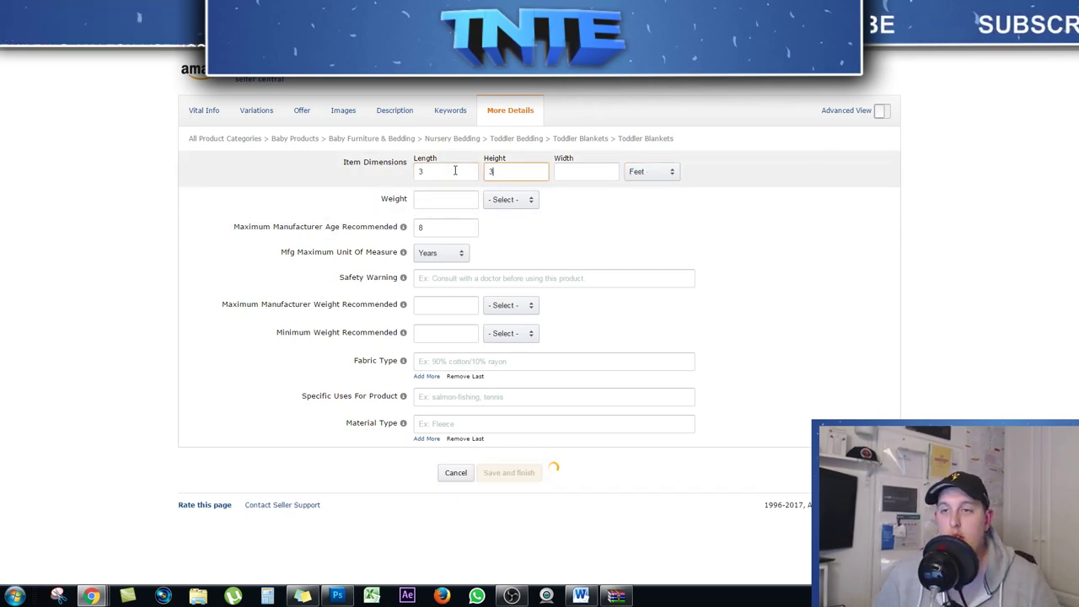
pyautogui.press('Tab')
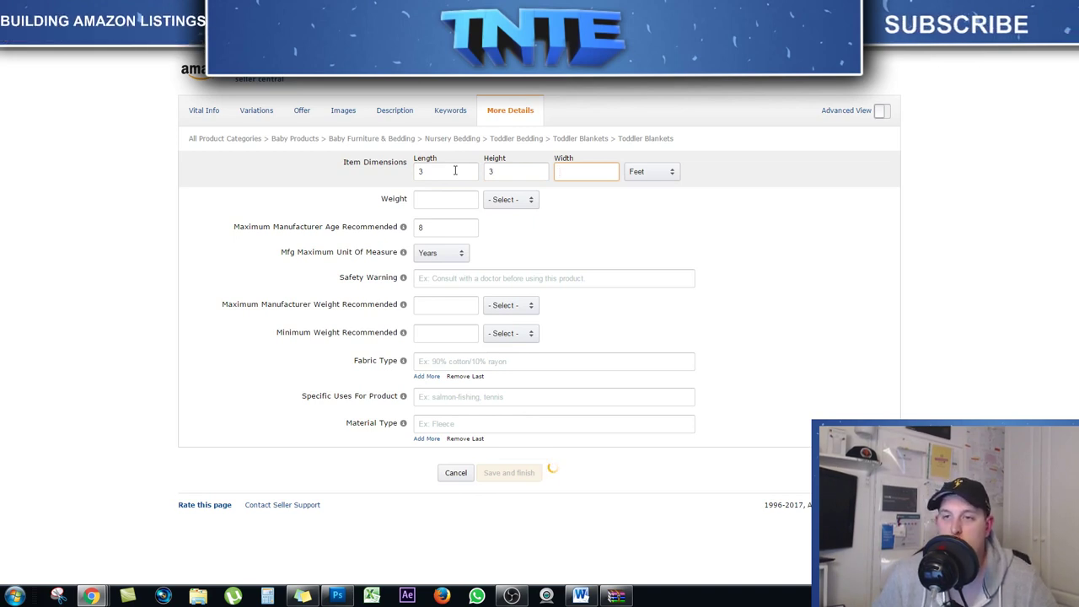
pyautogui.write('0')
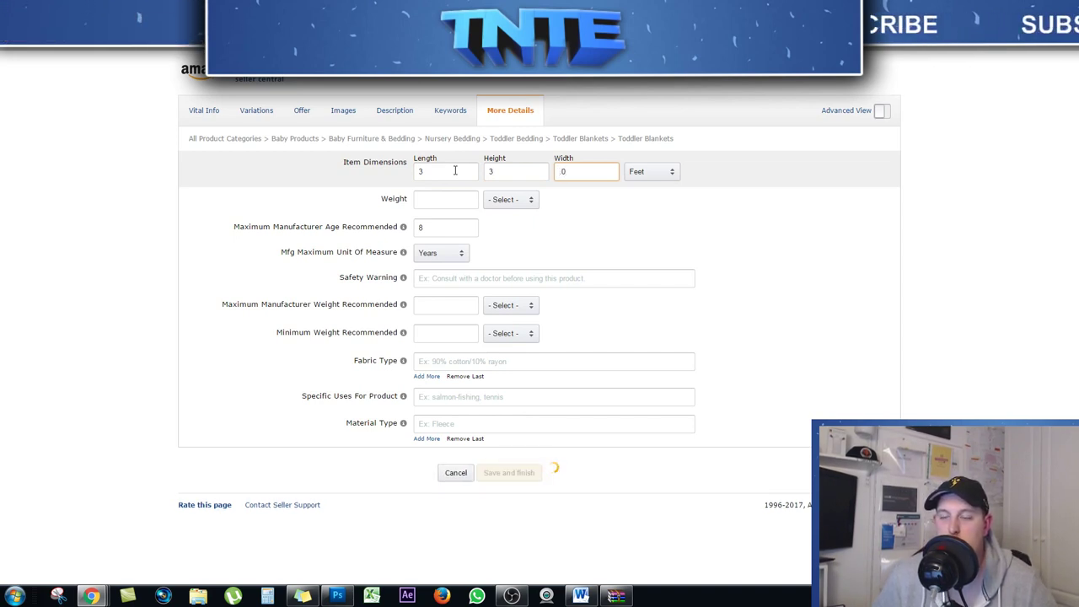
pyautogui.write('.001')
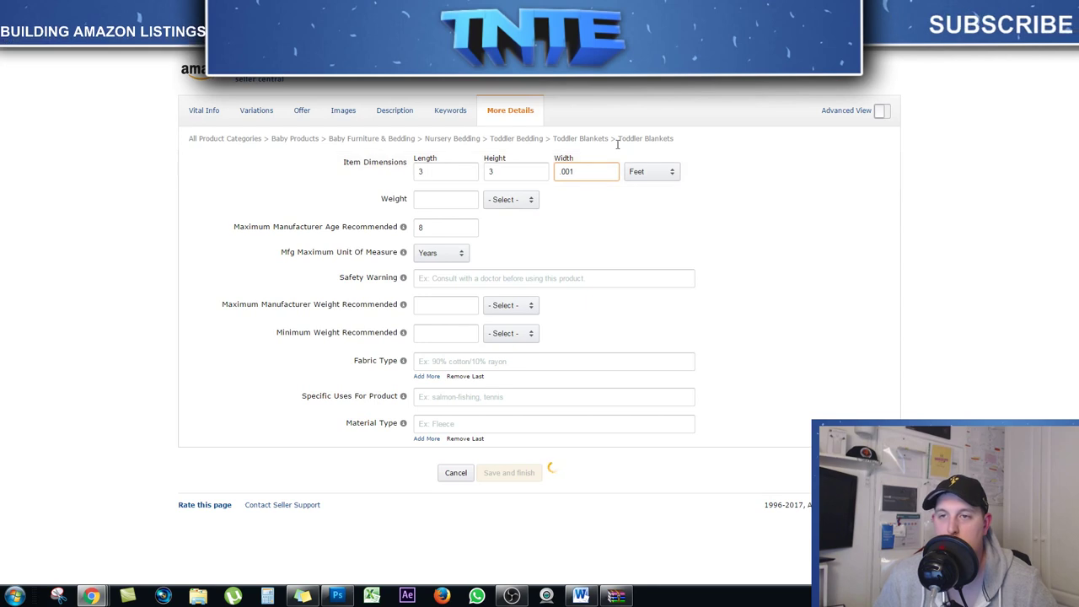
# Replace the item's width with .1, keeping Feet as the unit
pyautogui.moveTo(580, 172); pyautogui.dragTo(496, 175)
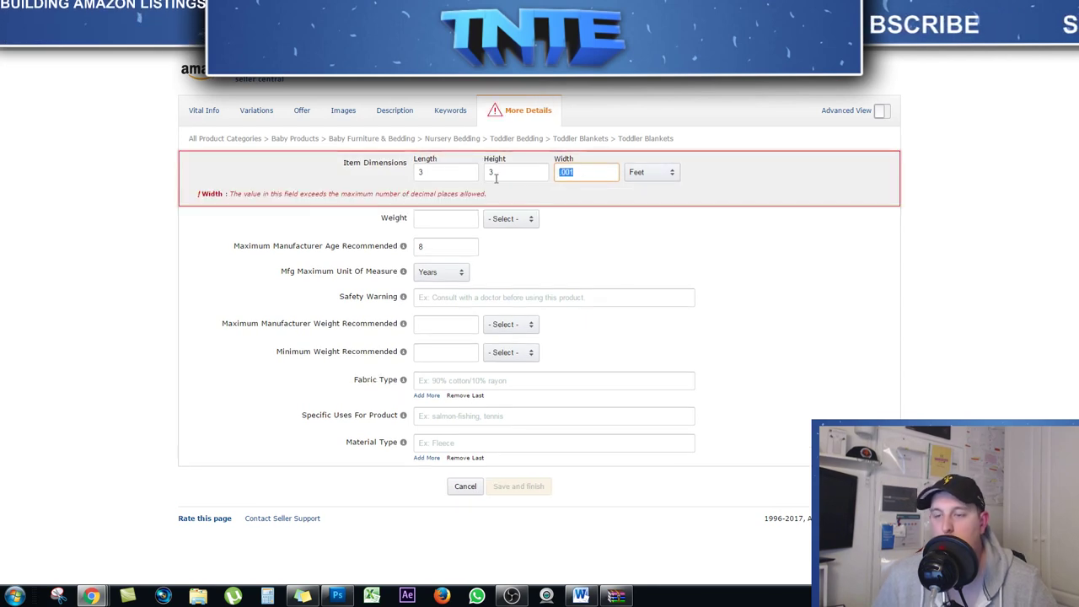
pyautogui.press('BackSpace')
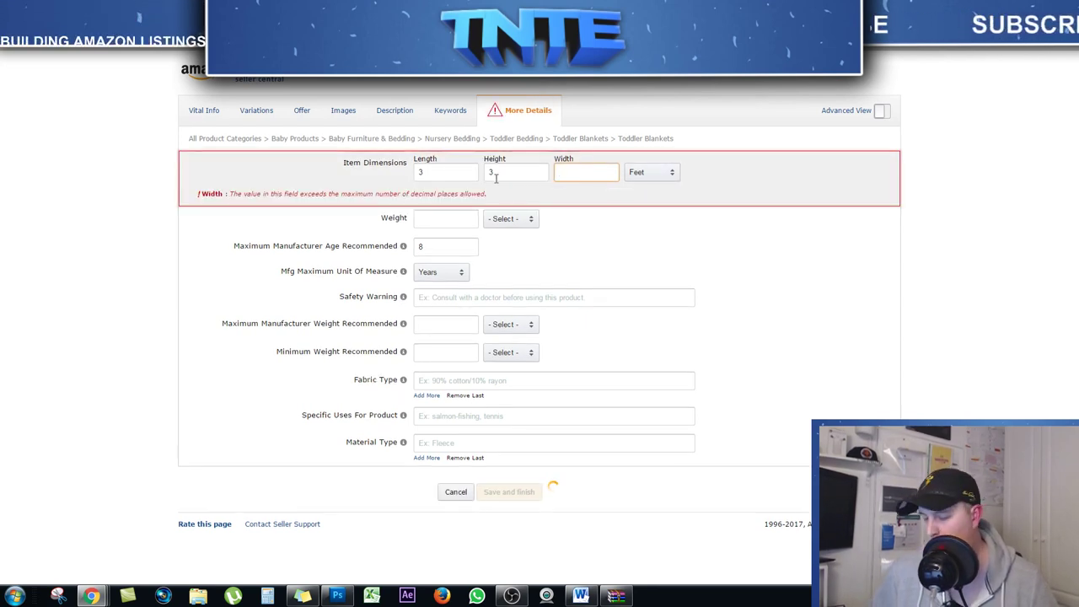
pyautogui.write('.')
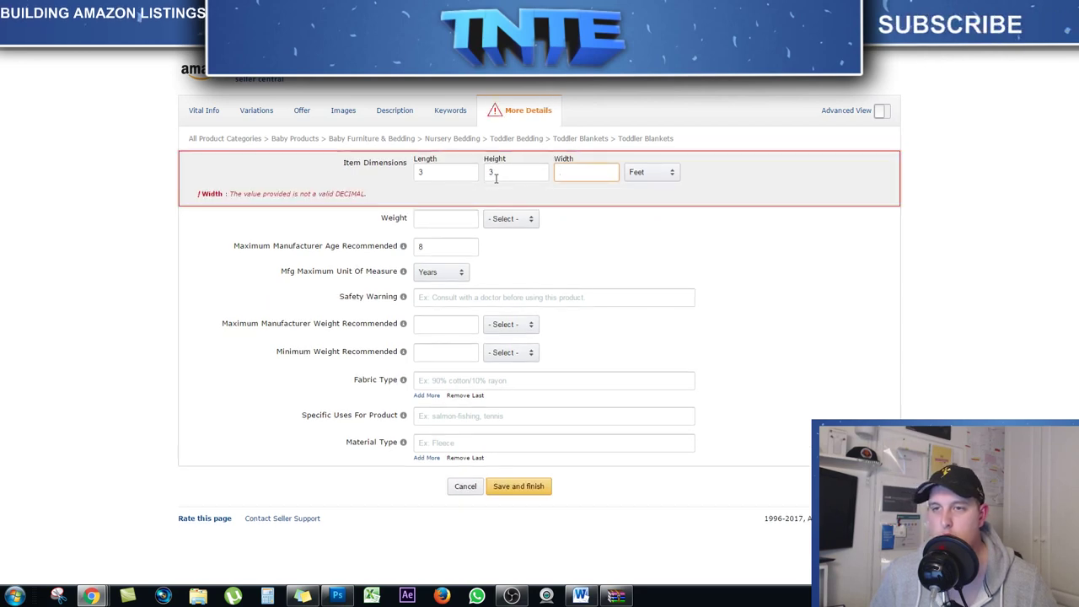
pyautogui.write('1')
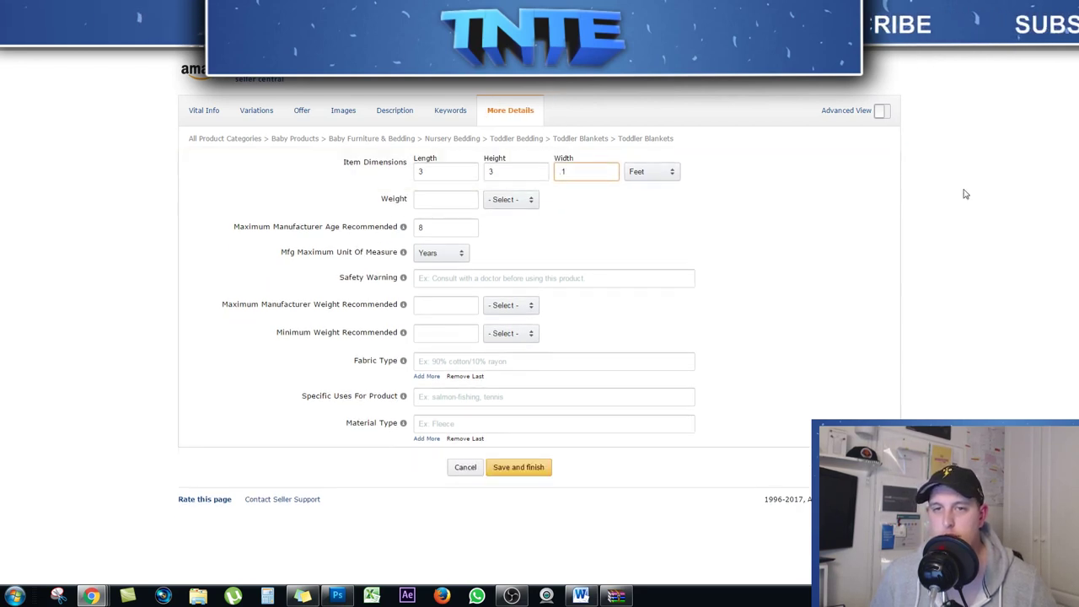
pyautogui.click(963, 197)
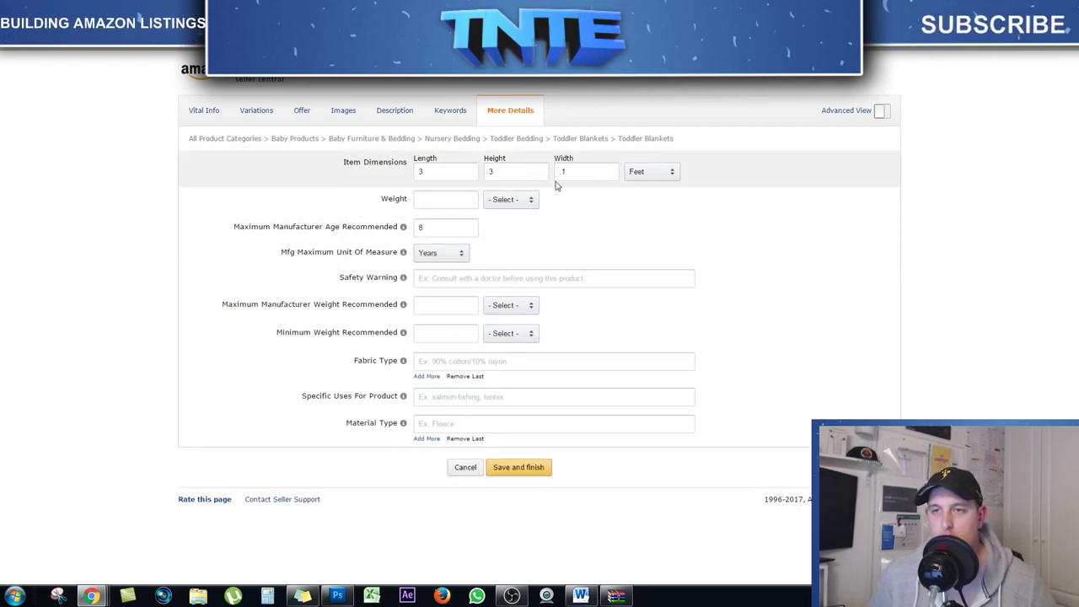
pyautogui.click(580, 170)
pyautogui.click(971, 198)
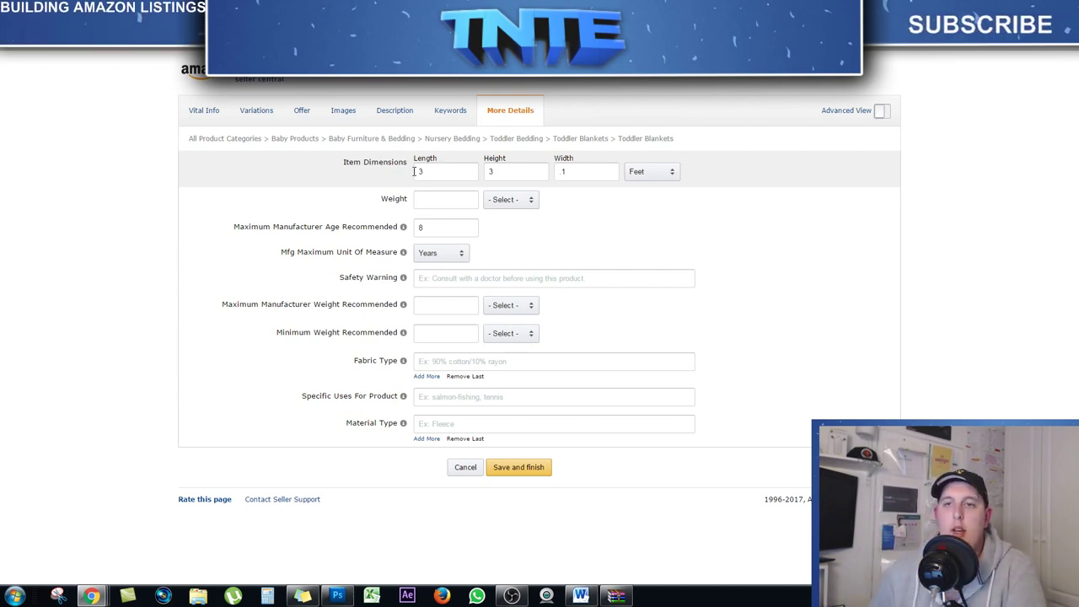
# Set the item dimensions to 12 length, 12 height and 4 width, with Inches as the unit
pyautogui.click(648, 175)
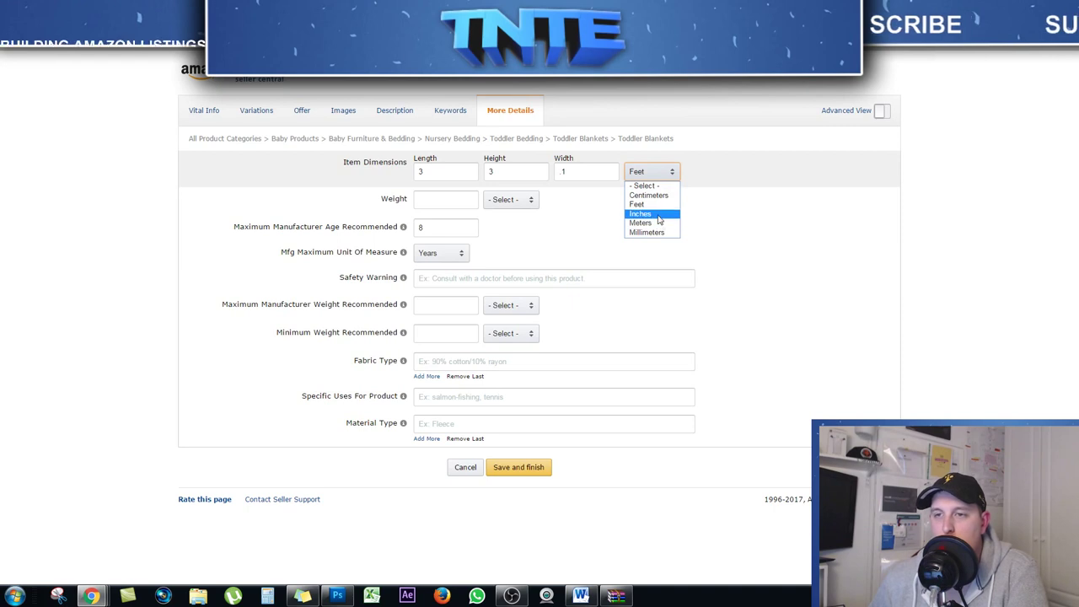
pyautogui.click(649, 214)
pyautogui.click(440, 173)
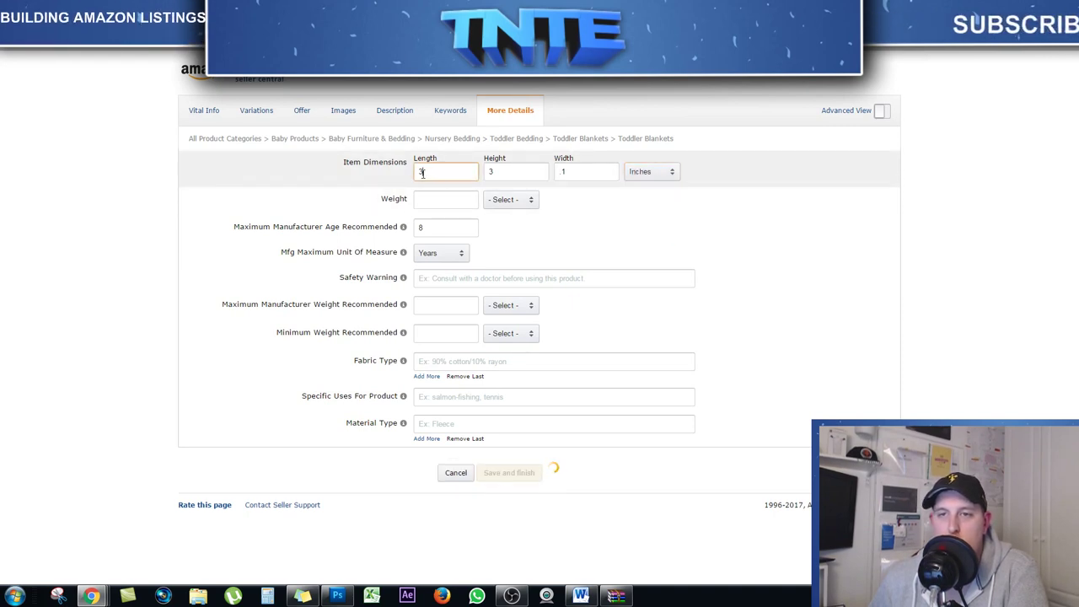
pyautogui.moveTo(422, 173); pyautogui.dragTo(413, 173)
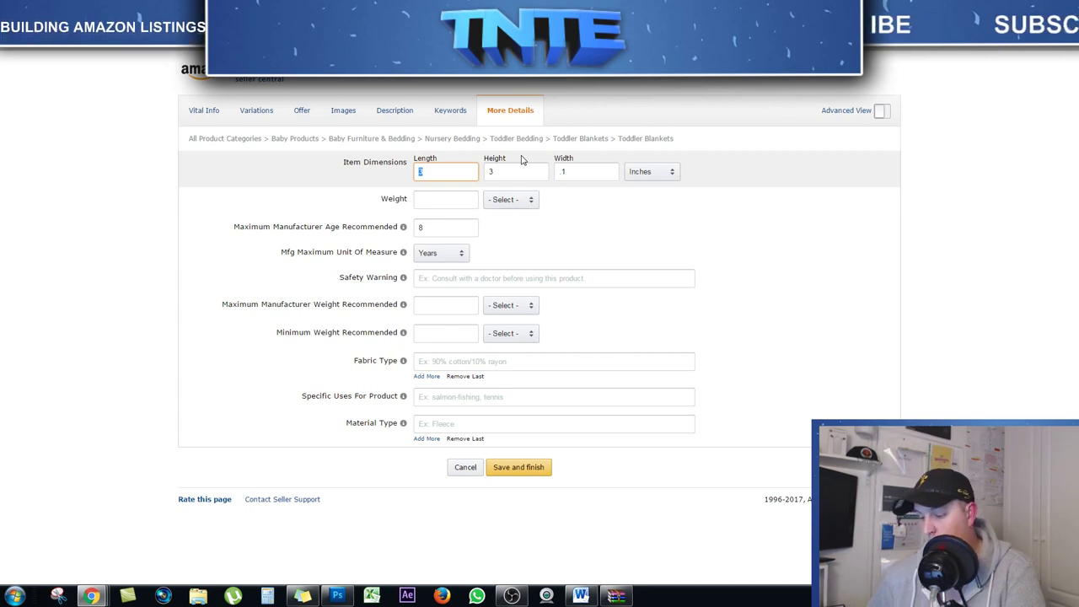
pyautogui.write('12')
pyautogui.press('Tab')
pyautogui.write('12')
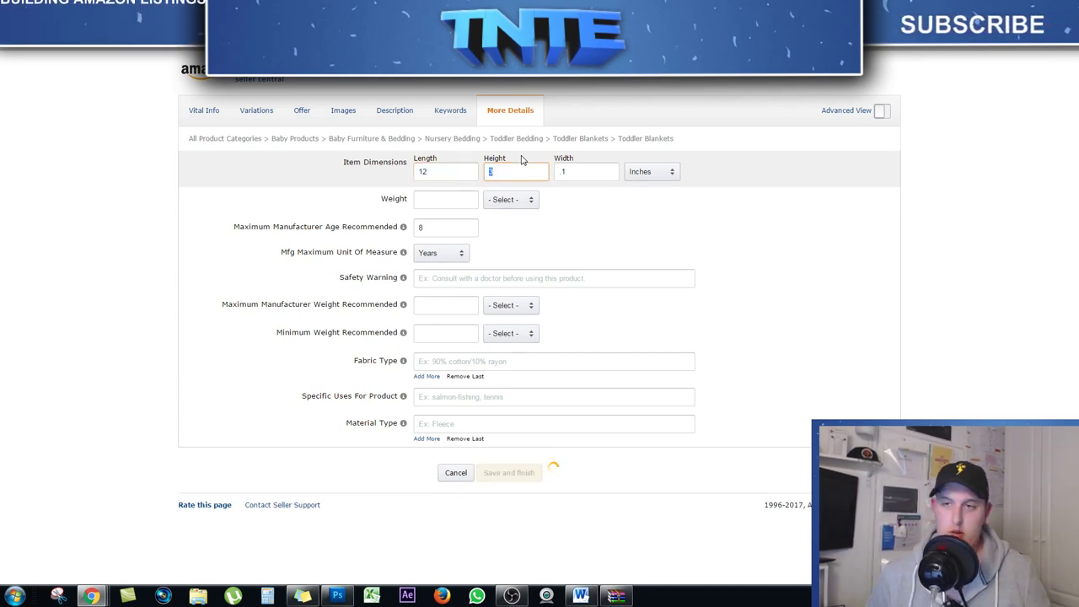
pyautogui.press('Tab')
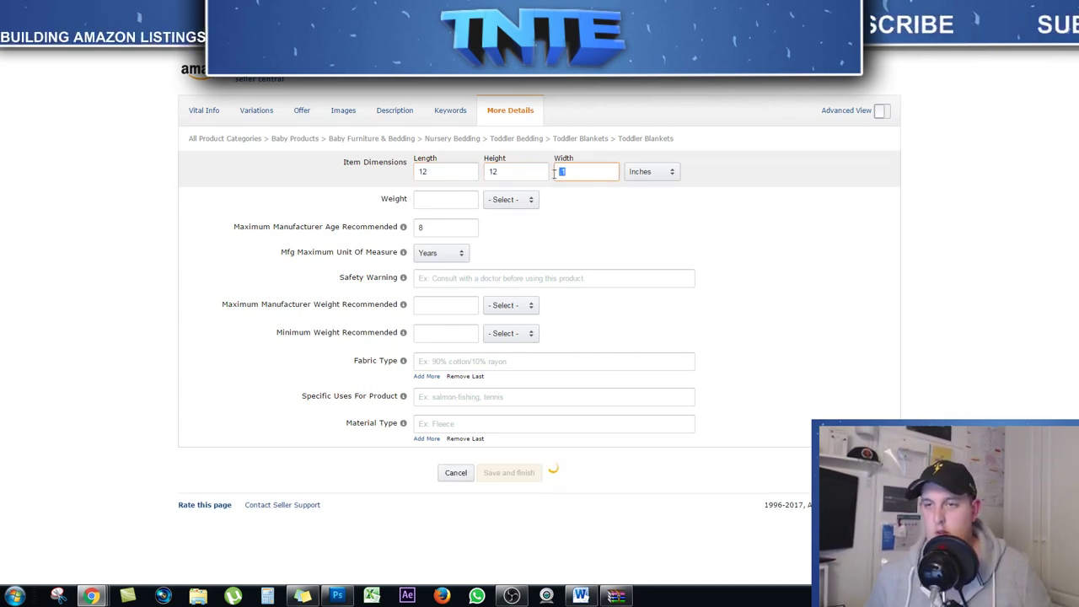
pyautogui.write('4')
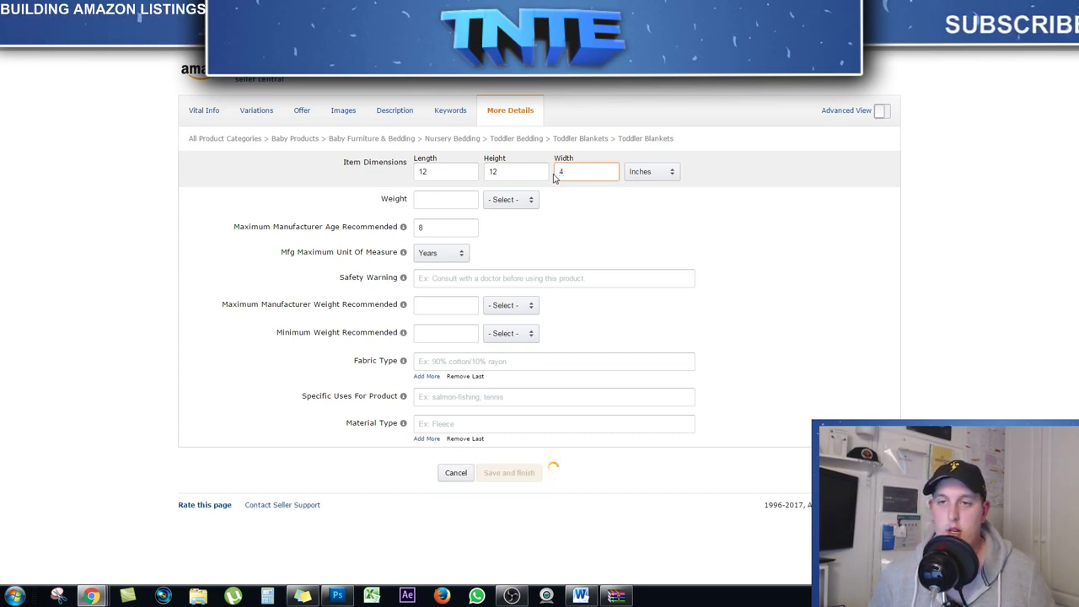
pyautogui.click(1000, 199)
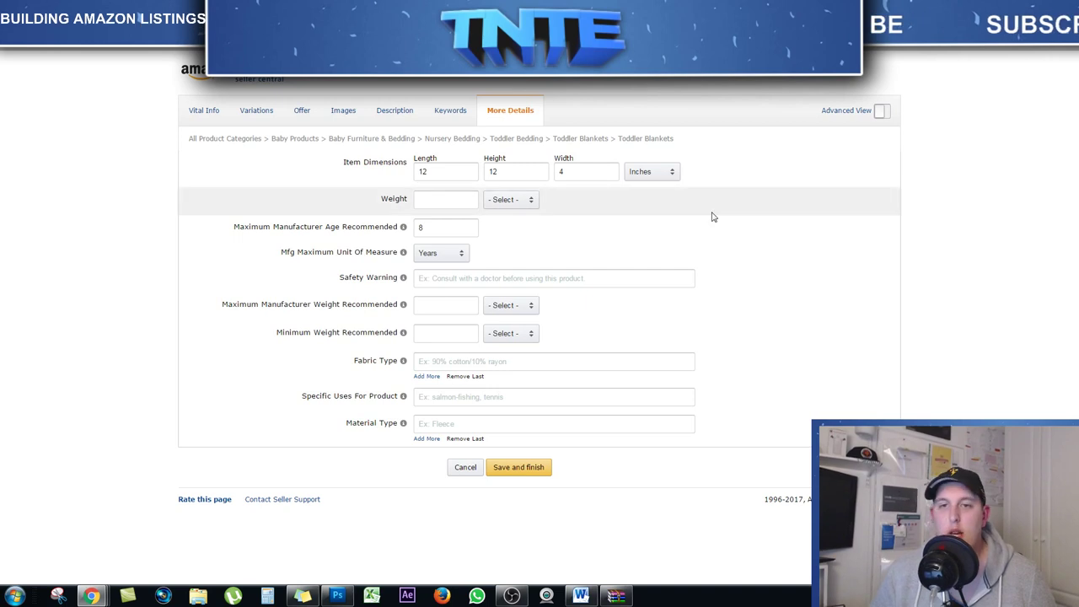
# Set the item's weight to 2 Pounds
pyautogui.click(462, 201)
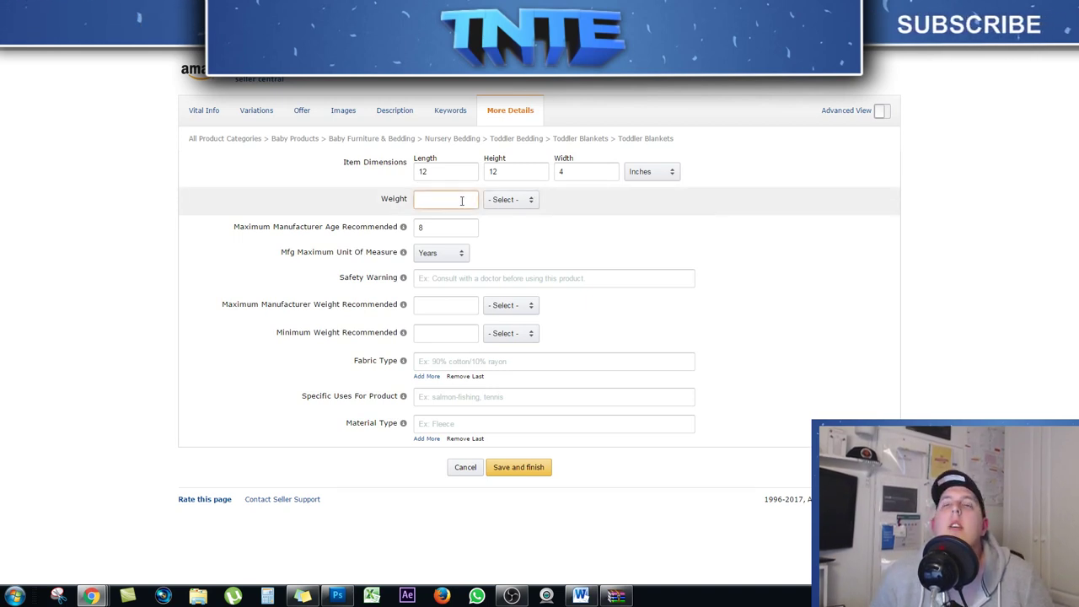
pyautogui.click(502, 199)
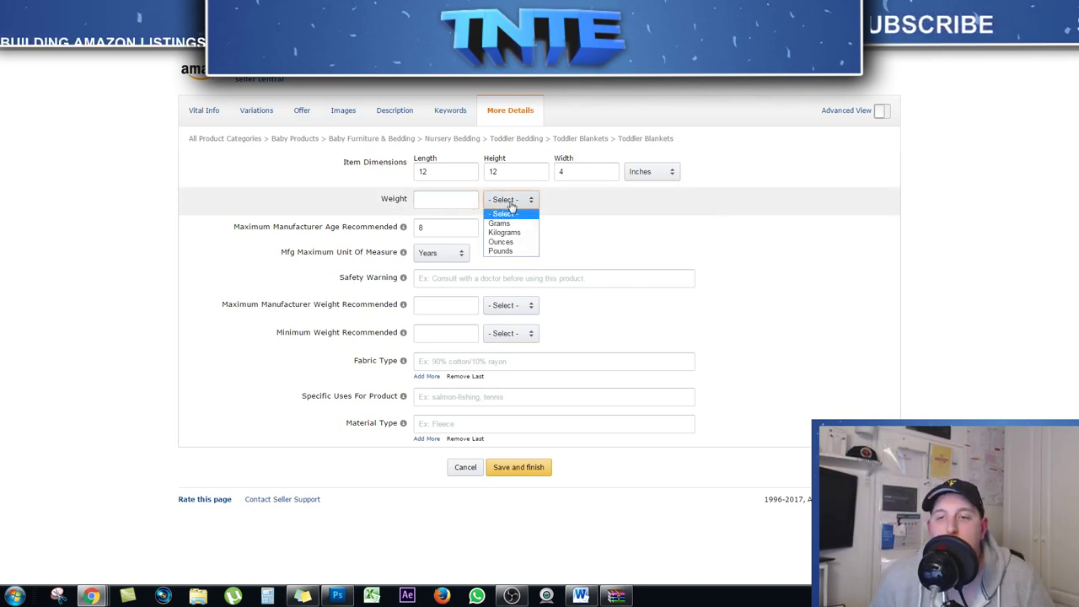
pyautogui.click(510, 252)
pyautogui.click(450, 200)
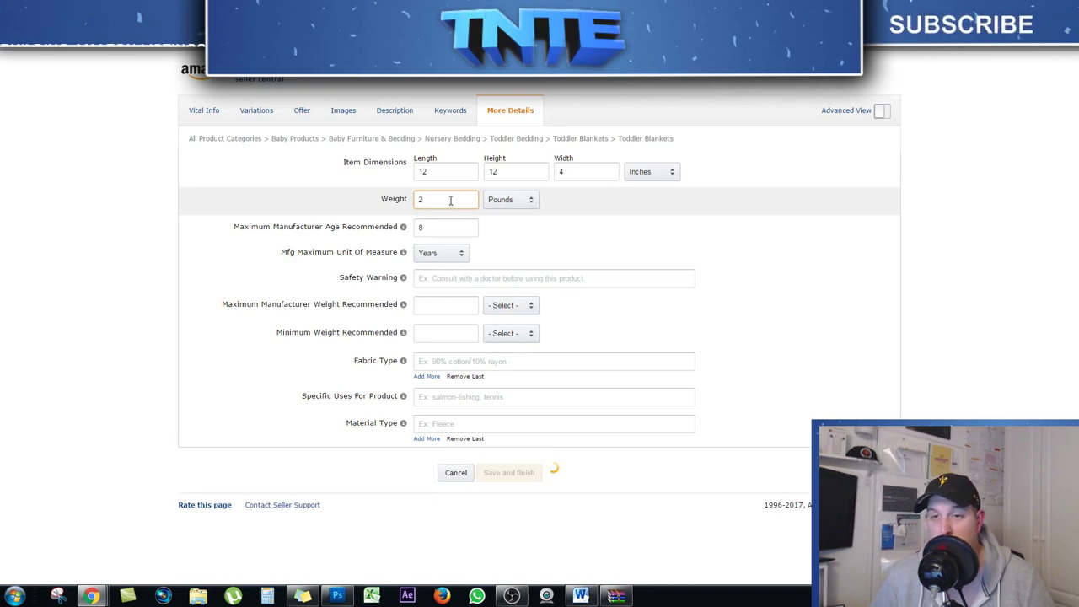
pyautogui.click(966, 226)
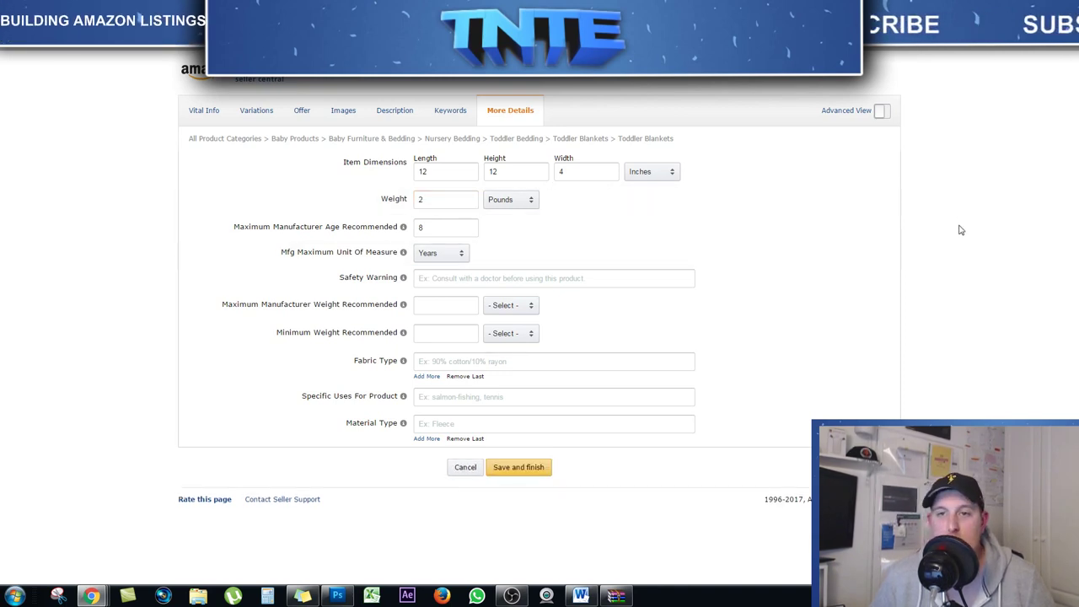
pyautogui.click(453, 199)
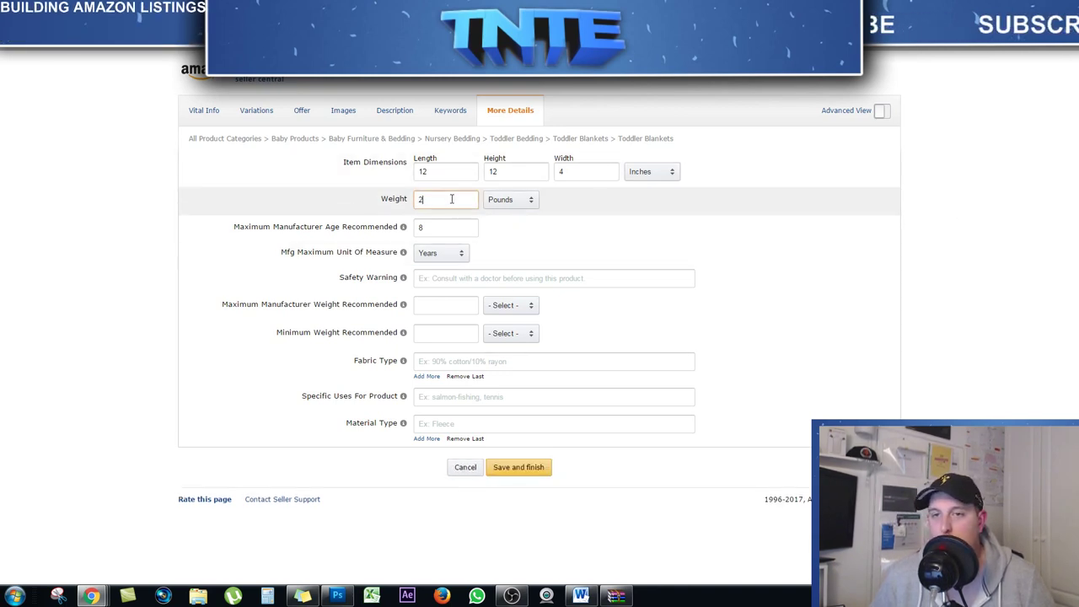
pyautogui.click(130, 230)
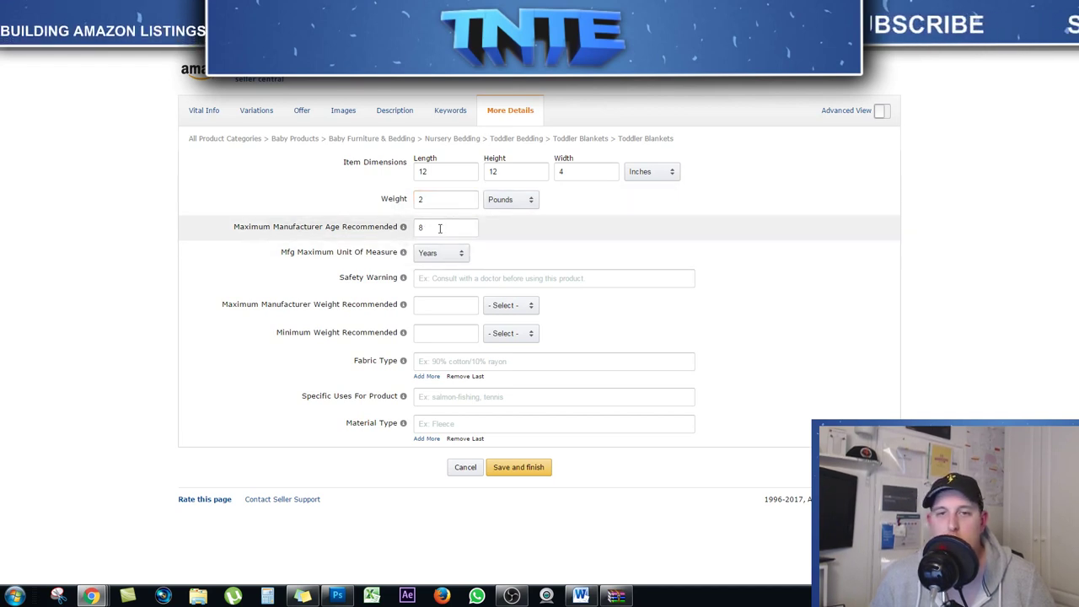
pyautogui.click(462, 253)
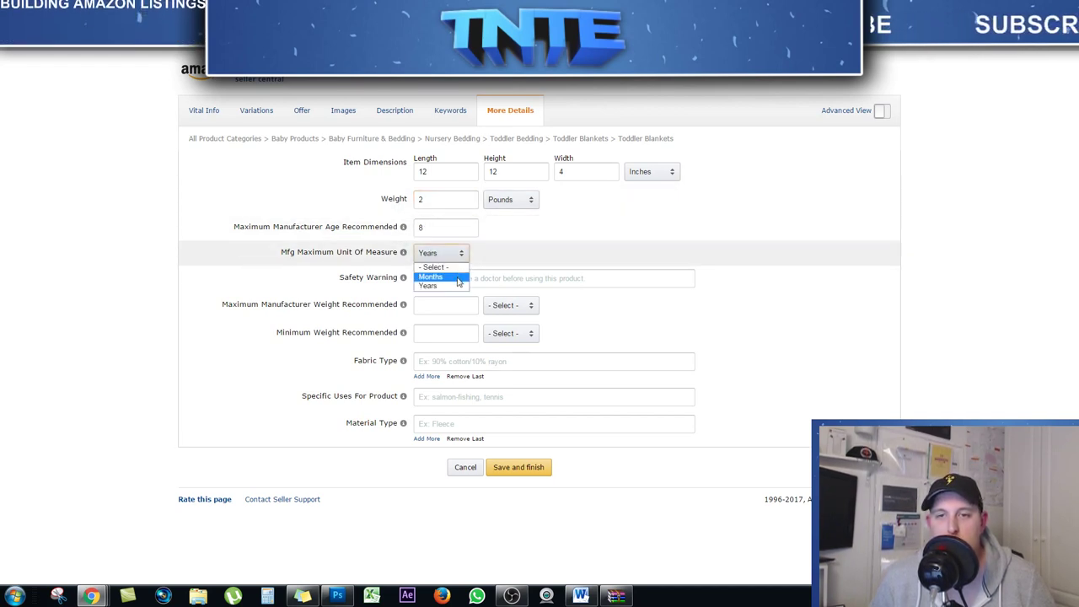
pyautogui.click(428, 285)
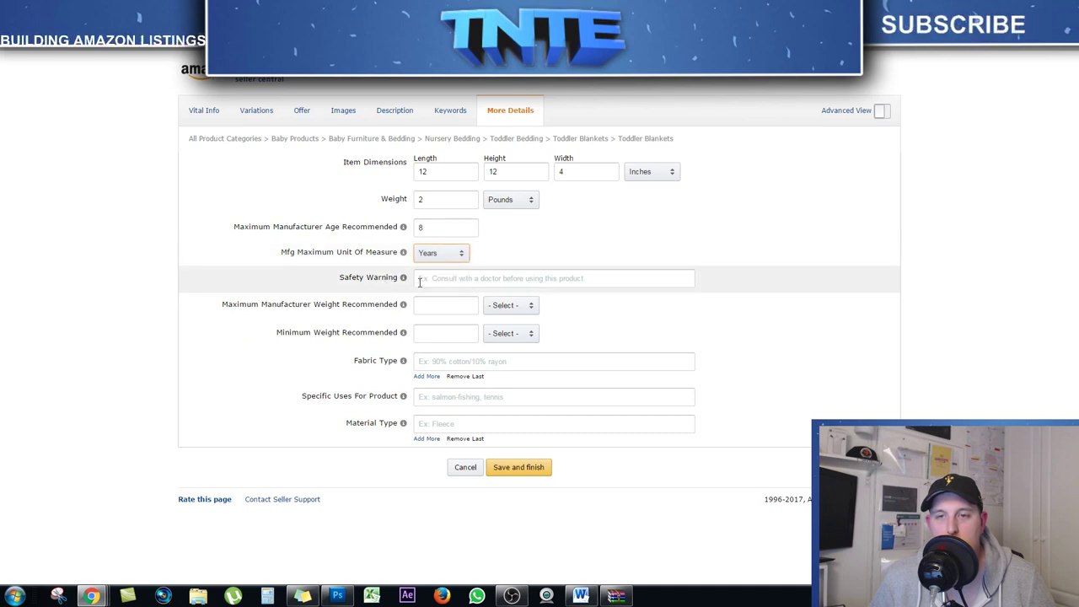
pyautogui.click(439, 281)
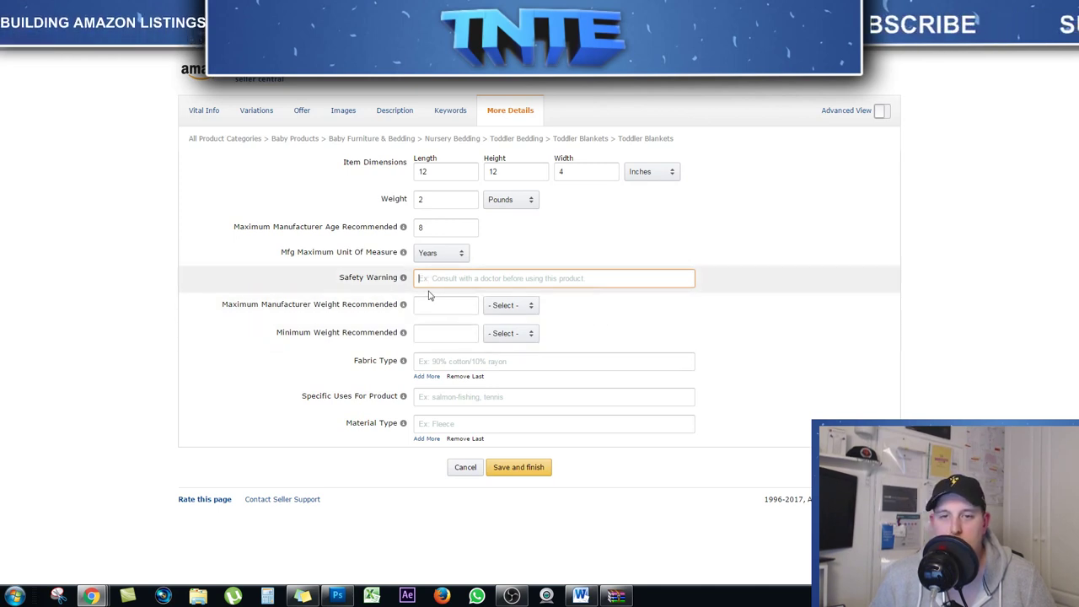
# Enter "100% Cotton" as the fabric type
pyautogui.click(427, 363)
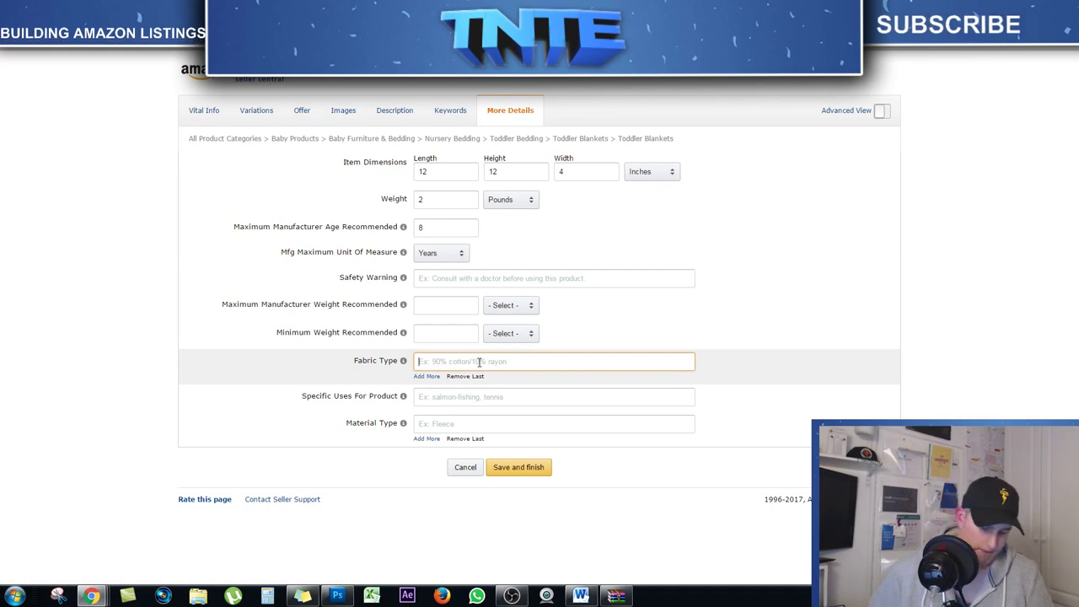
pyautogui.write('co')
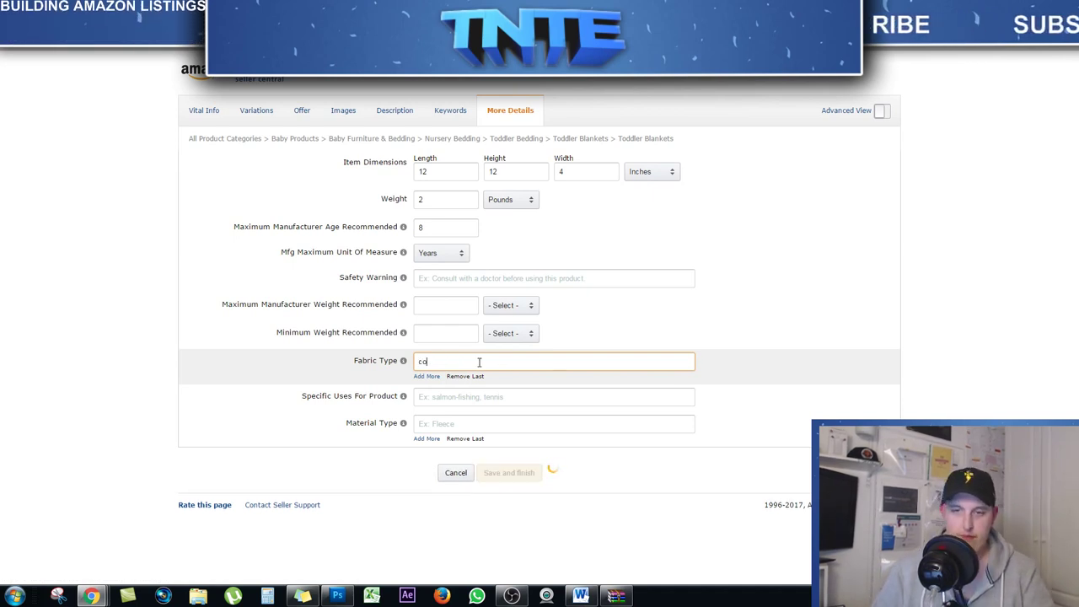
pyautogui.press('BackSpace')
pyautogui.press('BackSpace')
pyautogui.write('10')
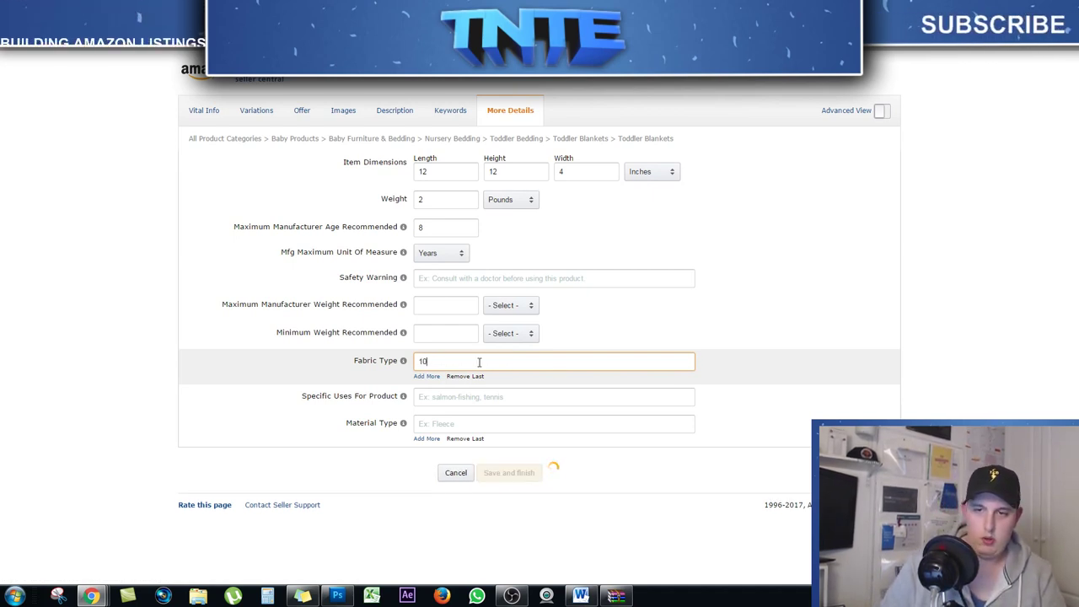
pyautogui.write('0%')
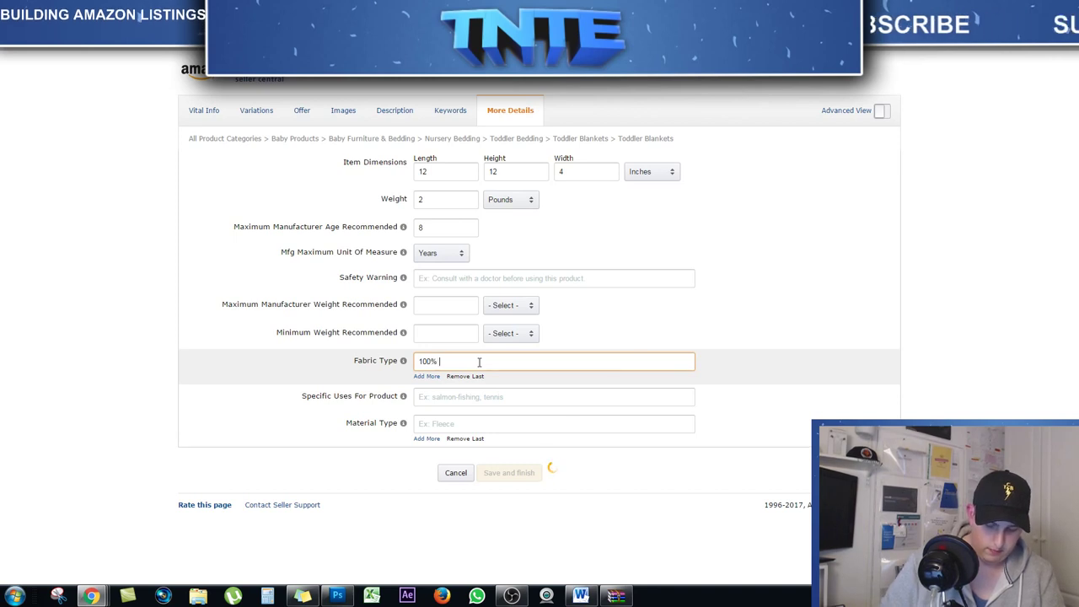
pyautogui.write(' Cotto')
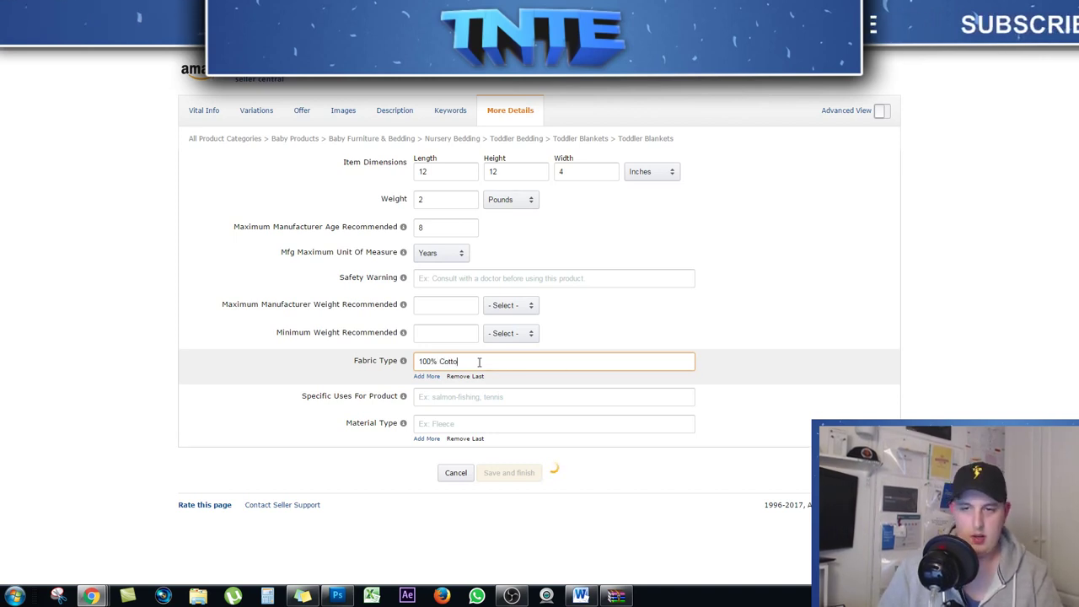
pyautogui.write('n')
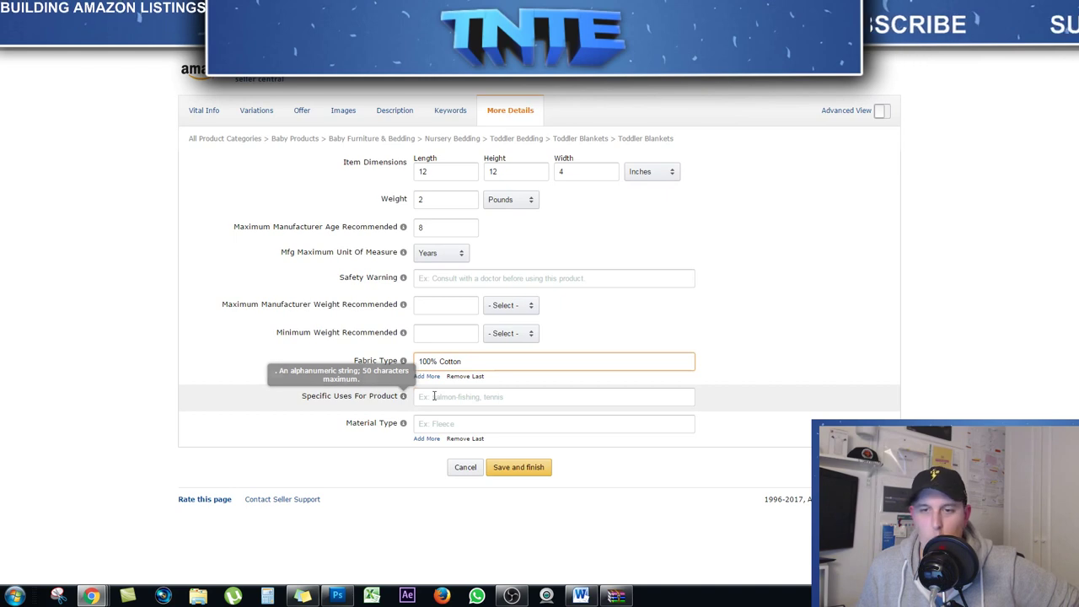
# Choose Cotton as the material type, leaving the specific uses blank, and save the finished listing
pyautogui.click(433, 396)
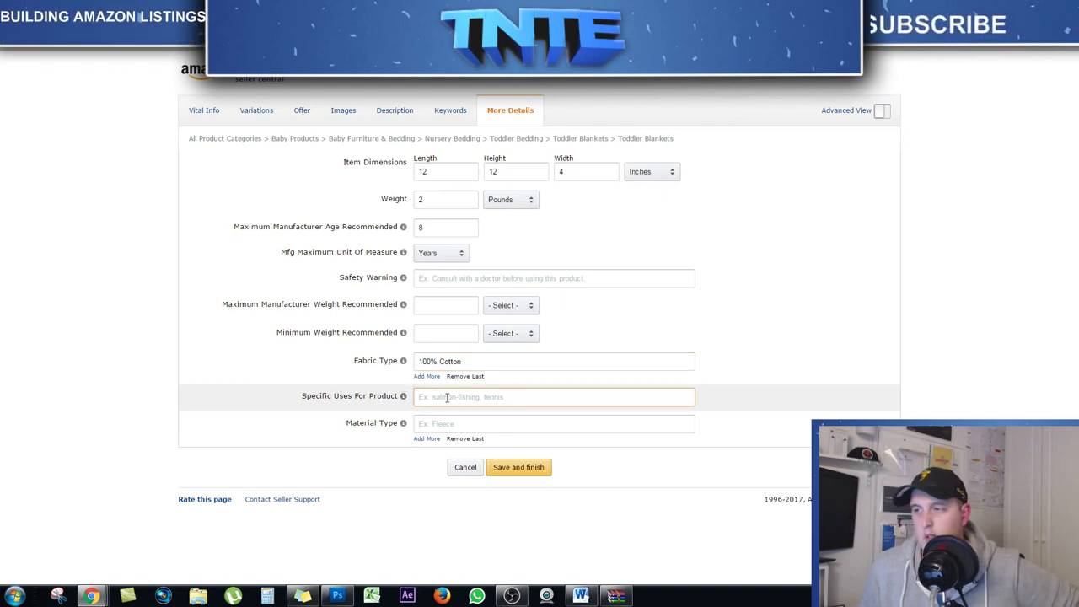
pyautogui.click(480, 358)
pyautogui.click(500, 402)
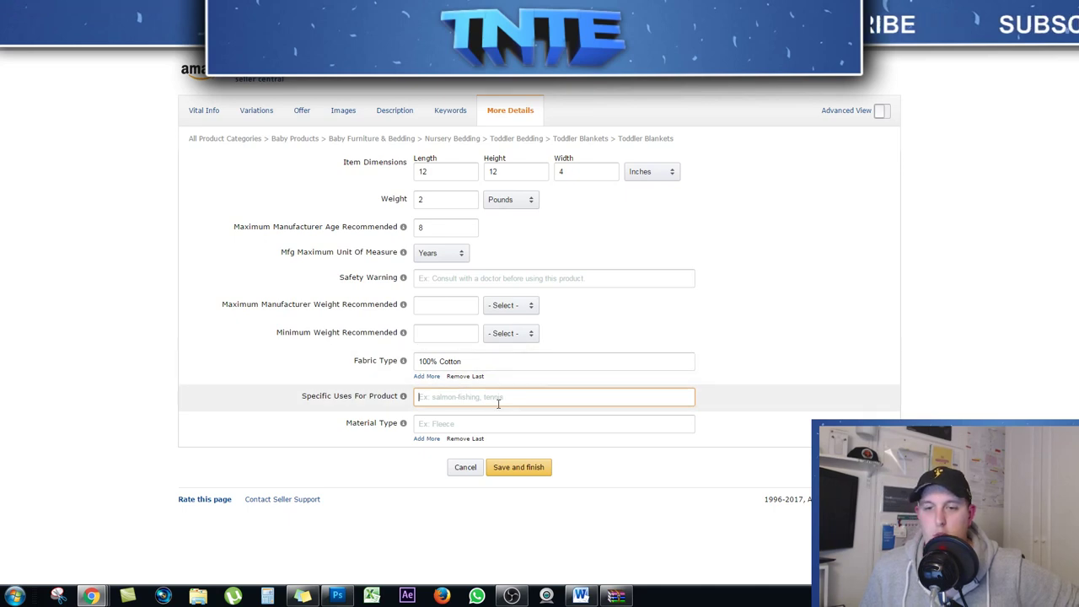
pyautogui.click(473, 424)
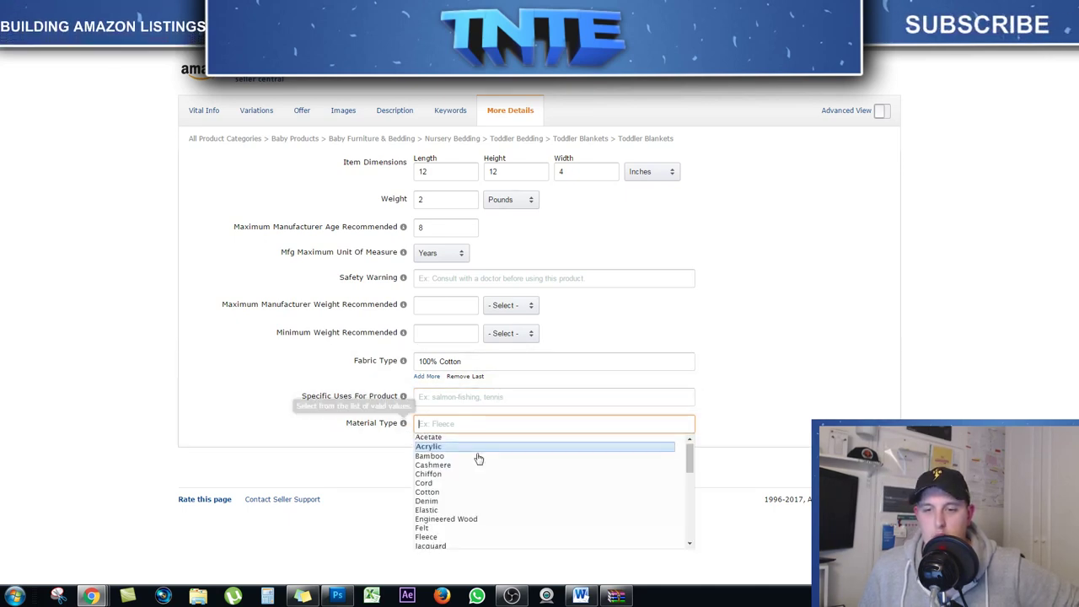
pyautogui.scroll(-3, 478, 458)
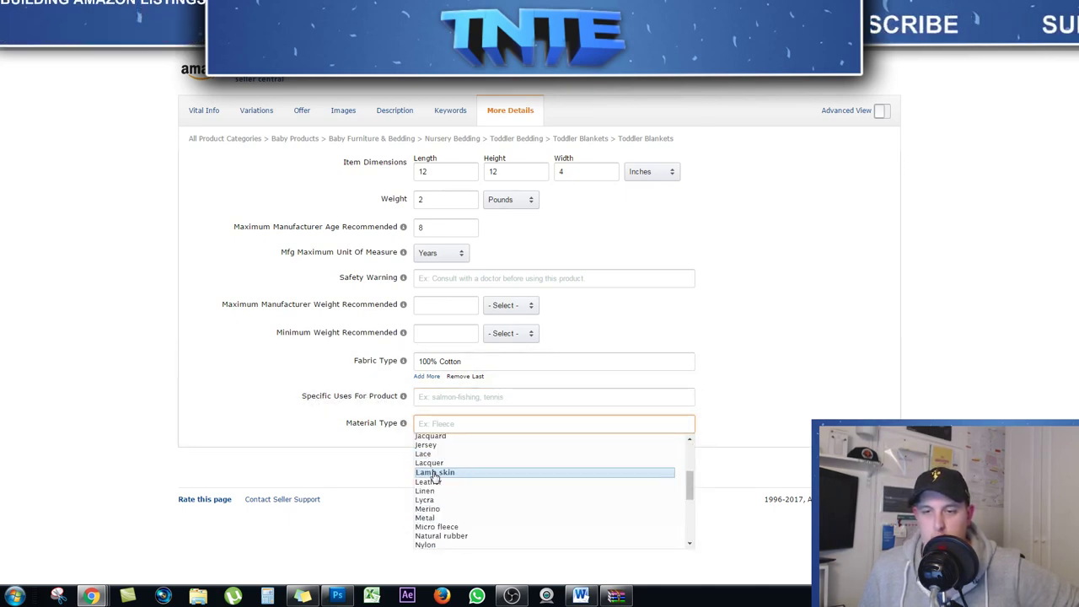
pyautogui.scroll(2, 438, 472)
pyautogui.scroll(1, 448, 473)
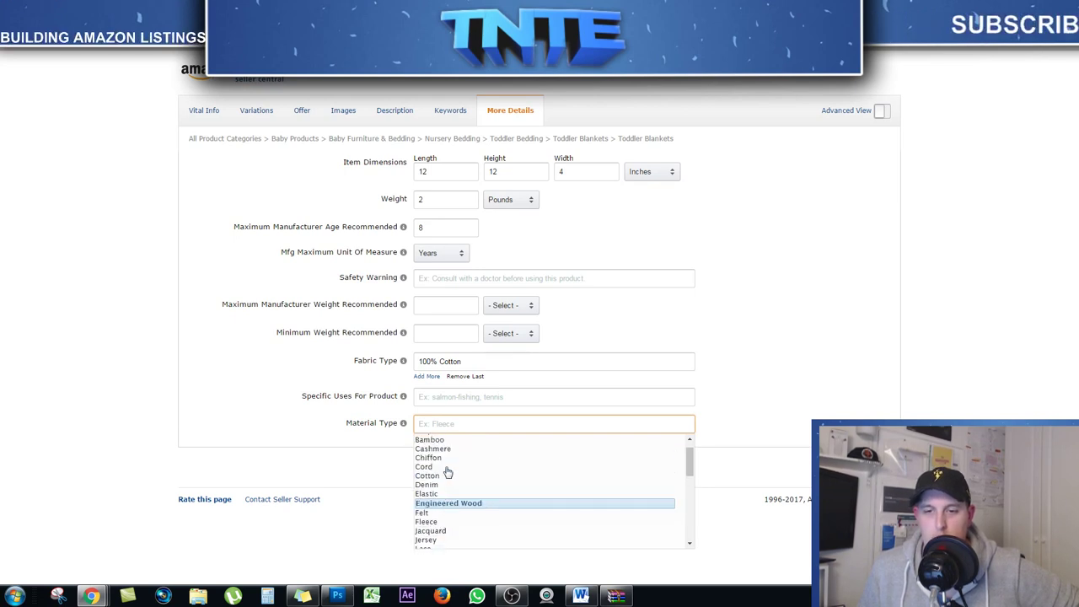
pyautogui.scroll(2, 448, 475)
pyautogui.click(445, 493)
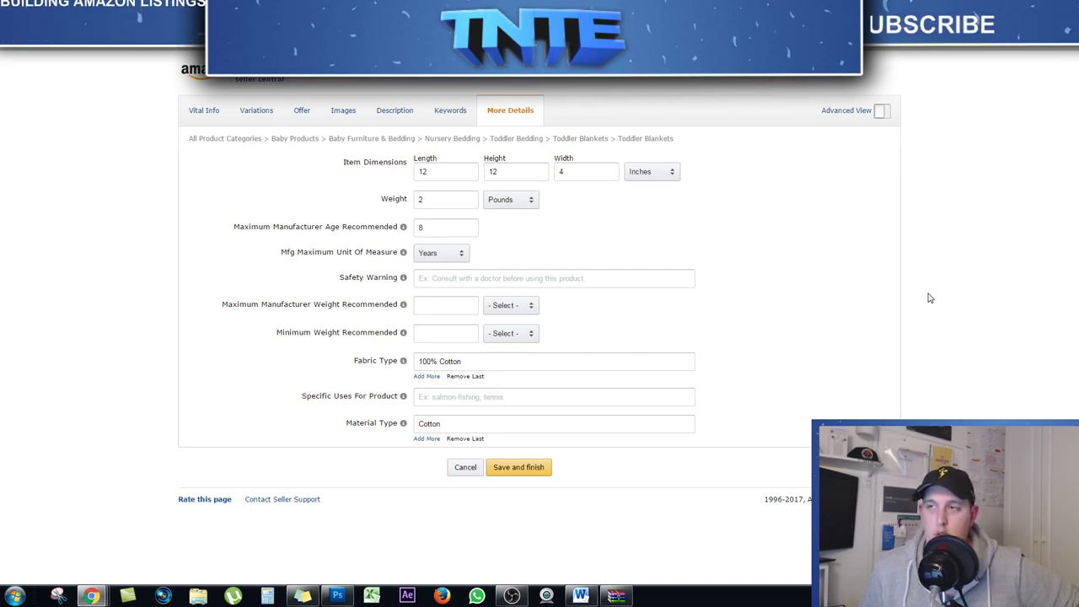
pyautogui.click(499, 471)
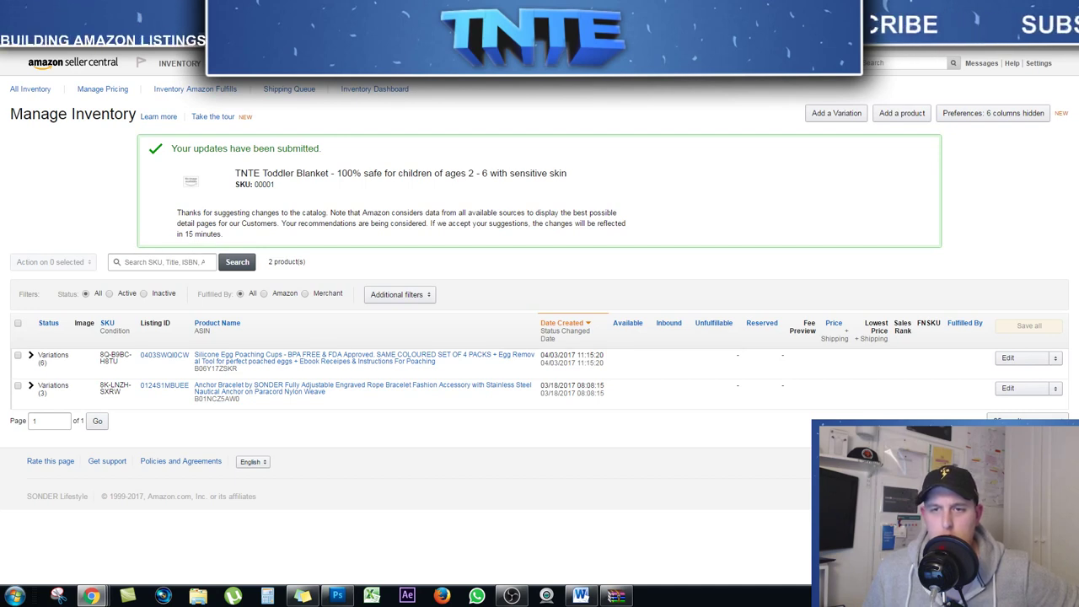
# Reload the inventory list and check the TNTE Toddler Blanket's edit page before returning to the list
pyautogui.click(179, 64)
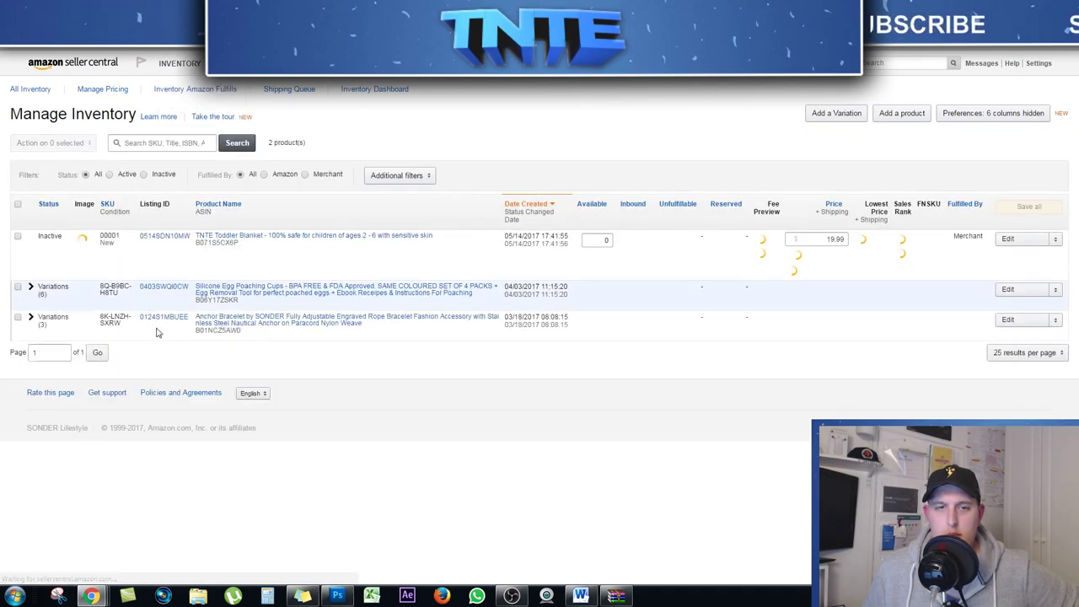
pyautogui.click(1008, 239)
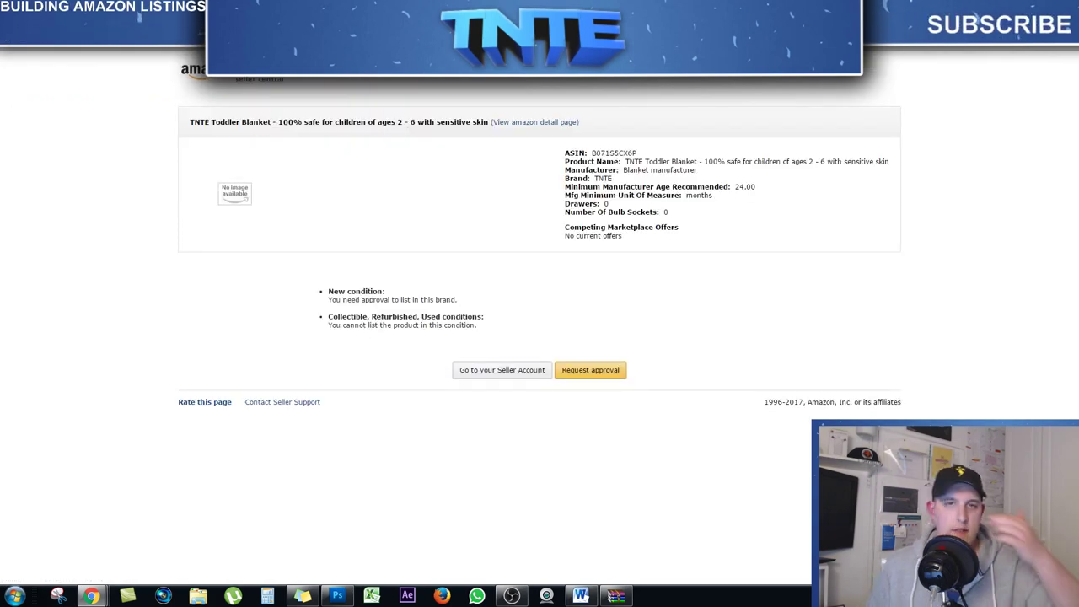
pyautogui.hotkey('alt', 'Left')
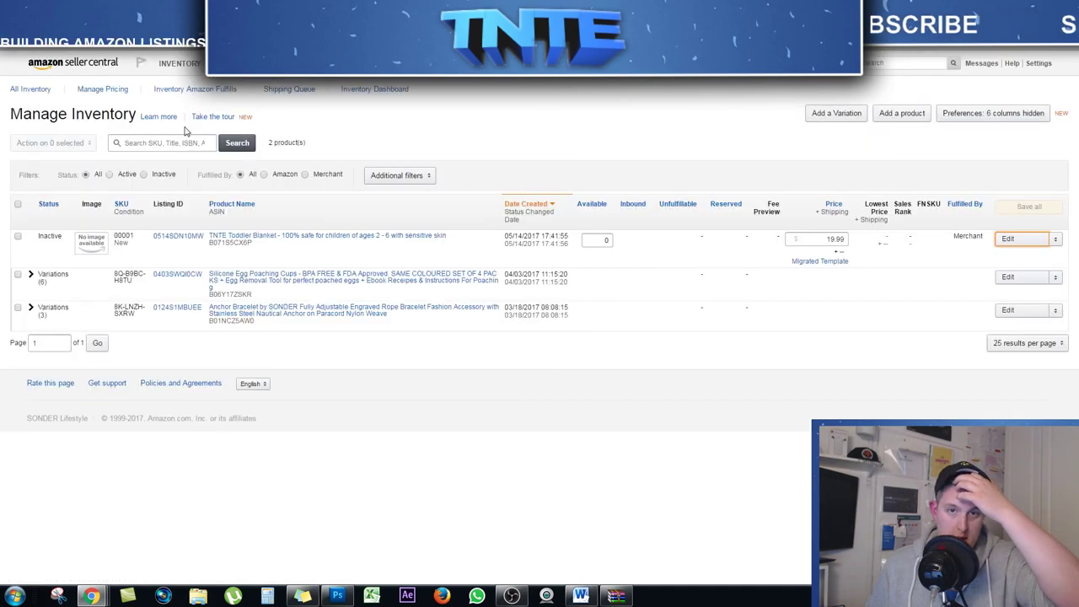
# Open the TNTE Toddler Blanket's public product page and examine its title, description, technical details and reviews section
pyautogui.click(269, 237)
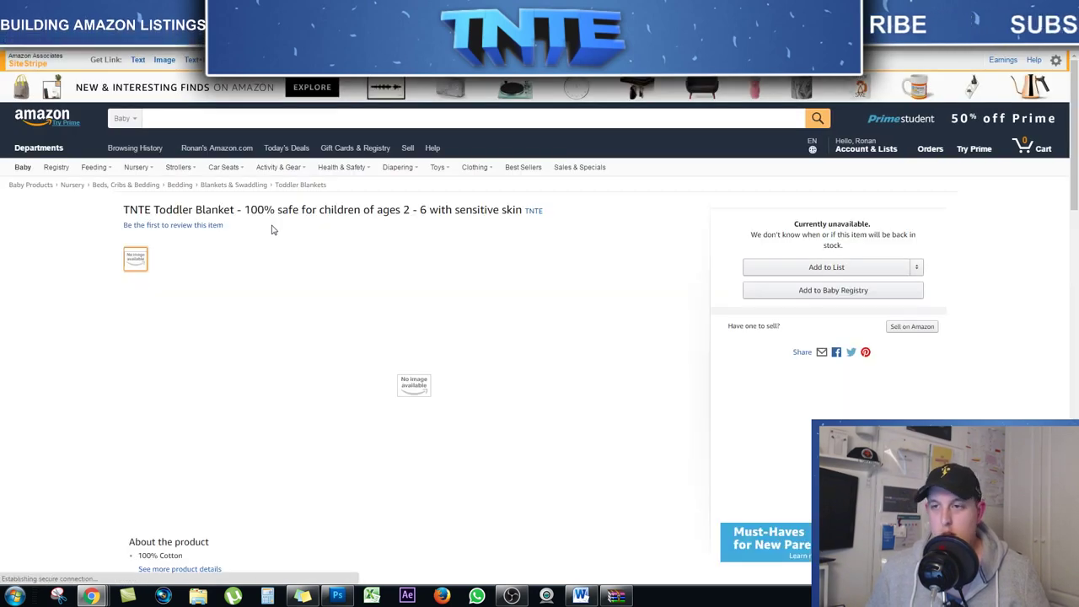
pyautogui.scroll(-2, 309, 360)
pyautogui.scroll(-1, 305, 346)
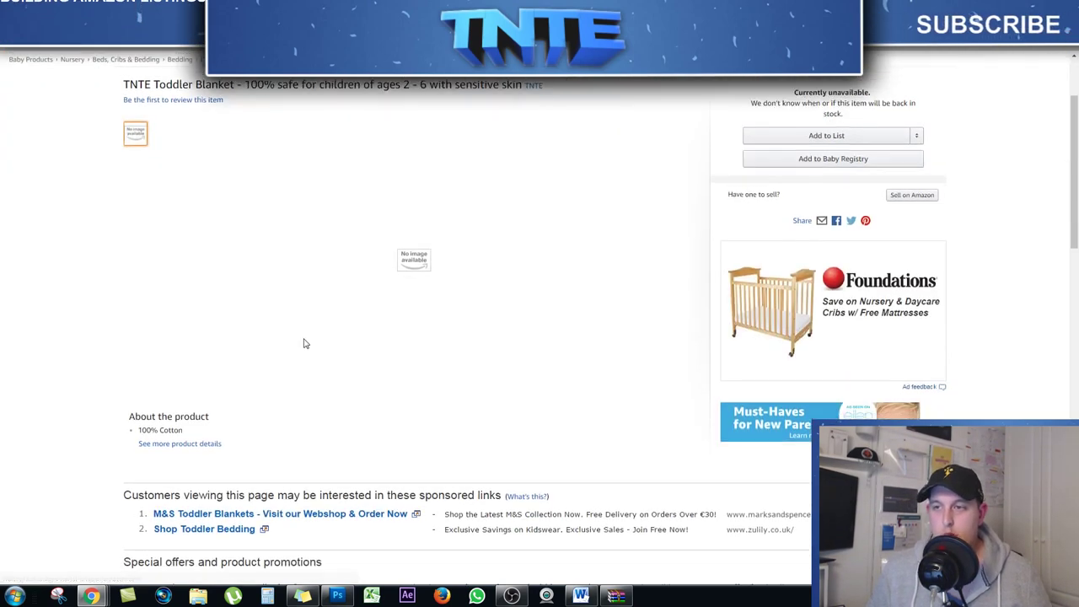
pyautogui.scroll(3, 310, 343)
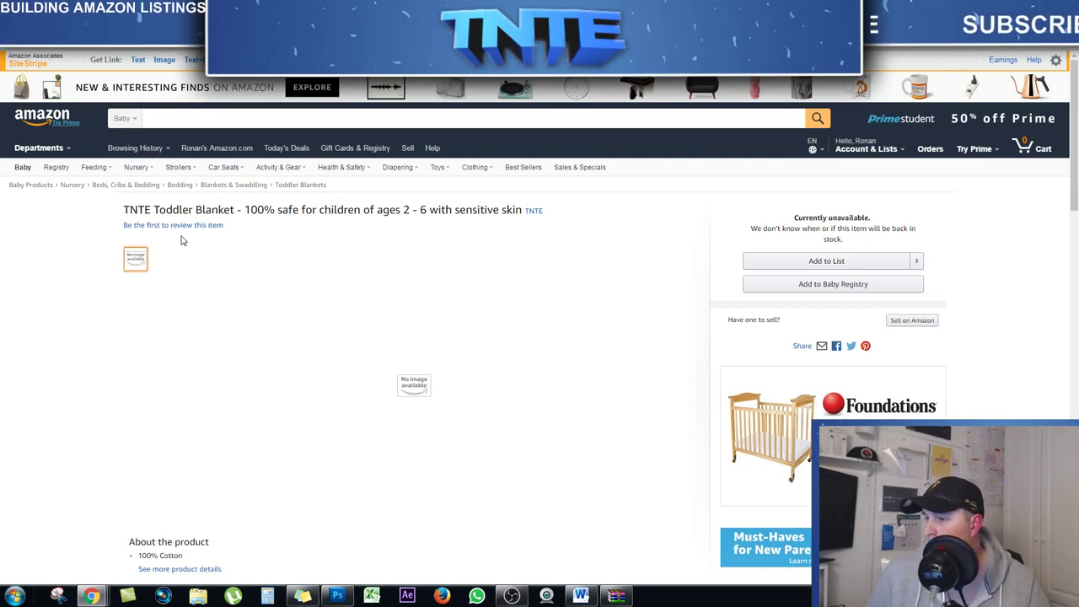
pyautogui.scroll(-4, 194, 243)
pyautogui.scroll(-4, 197, 247)
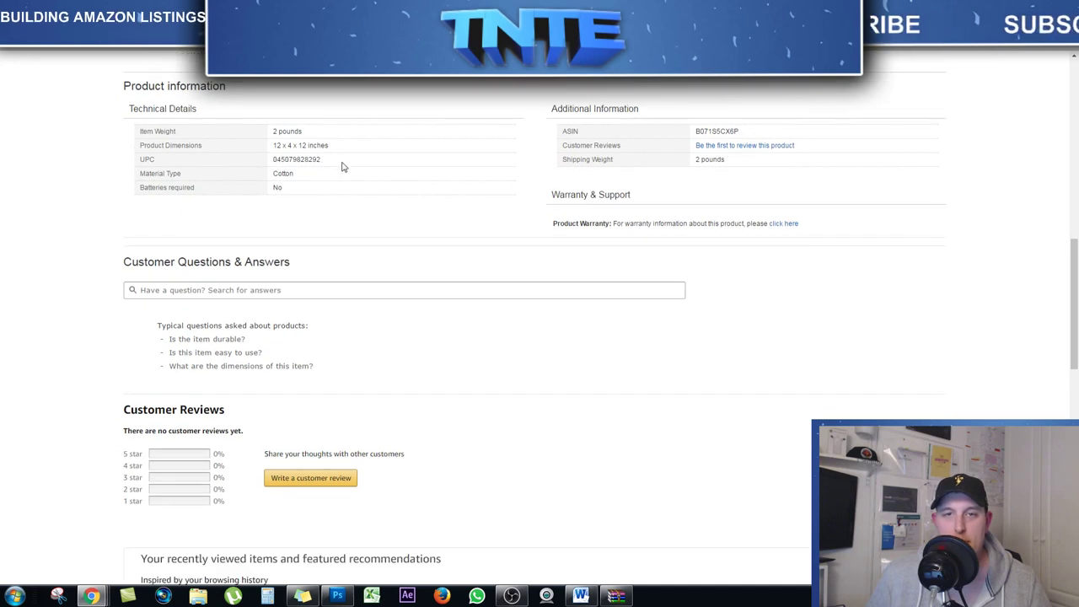
pyautogui.moveTo(291, 163); pyautogui.dragTo(309, 142)
pyautogui.click(309, 142)
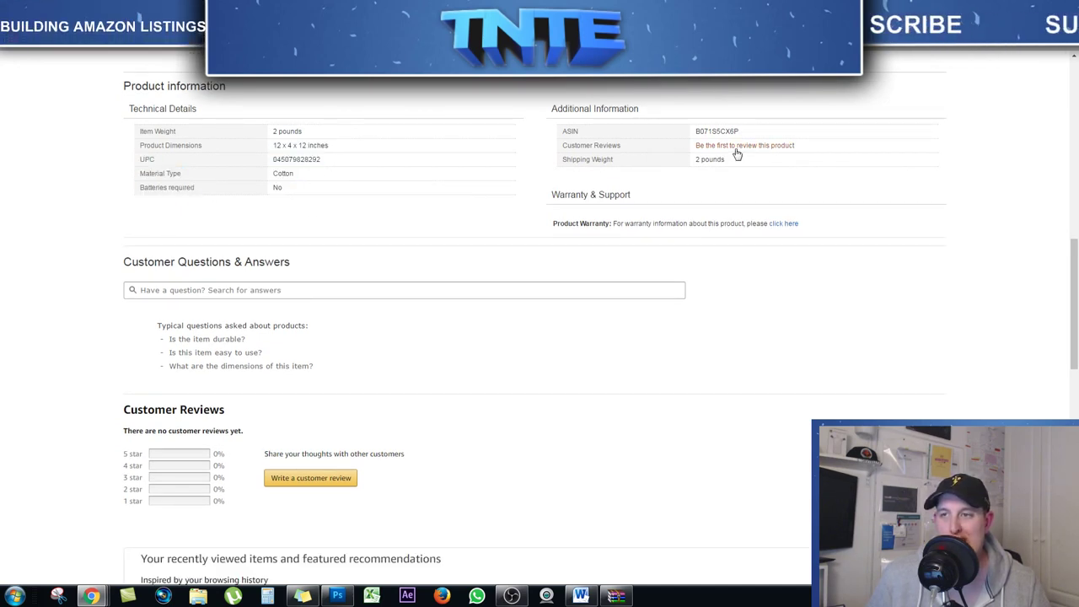
pyautogui.scroll(-1, 650, 180)
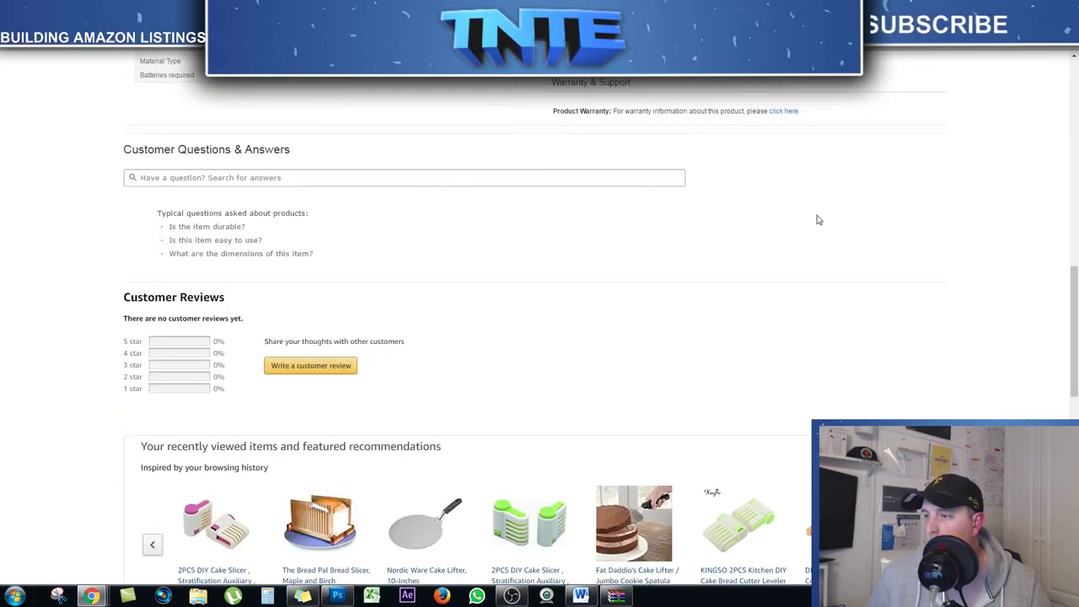
pyautogui.scroll(6, 383, 166)
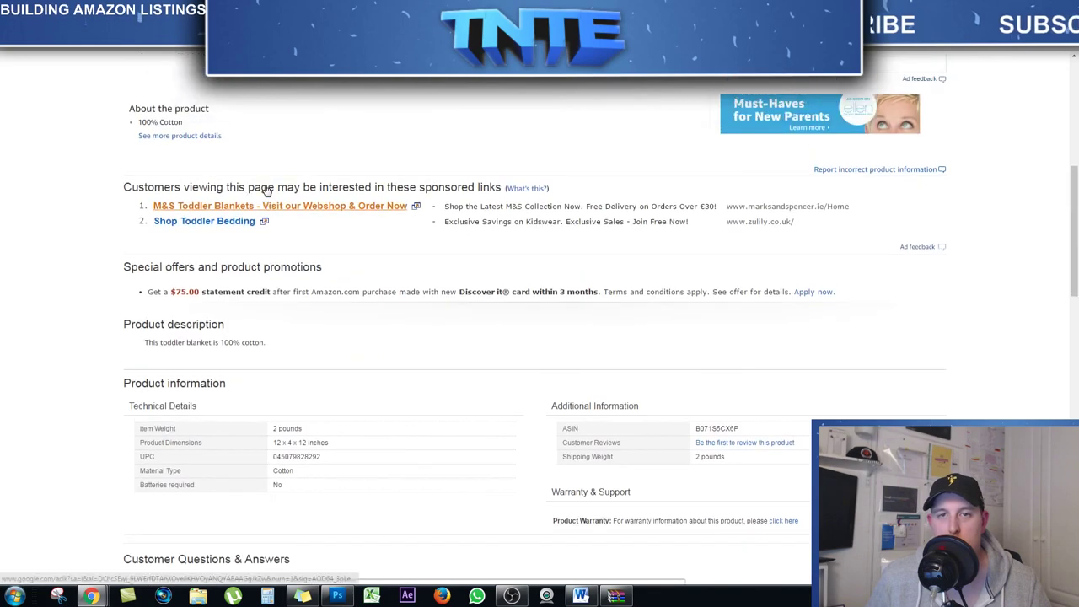
pyautogui.scroll(2, 367, 186)
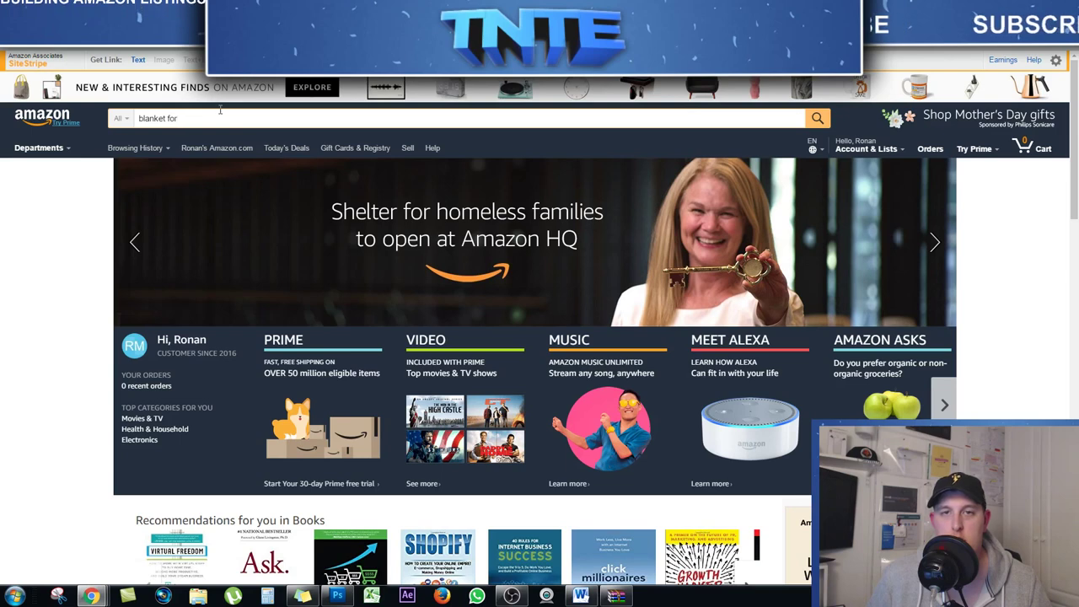
# Search all Amazon departments for "spatula" and check the number of results
pyautogui.moveTo(220, 111); pyautogui.dragTo(61, 118)
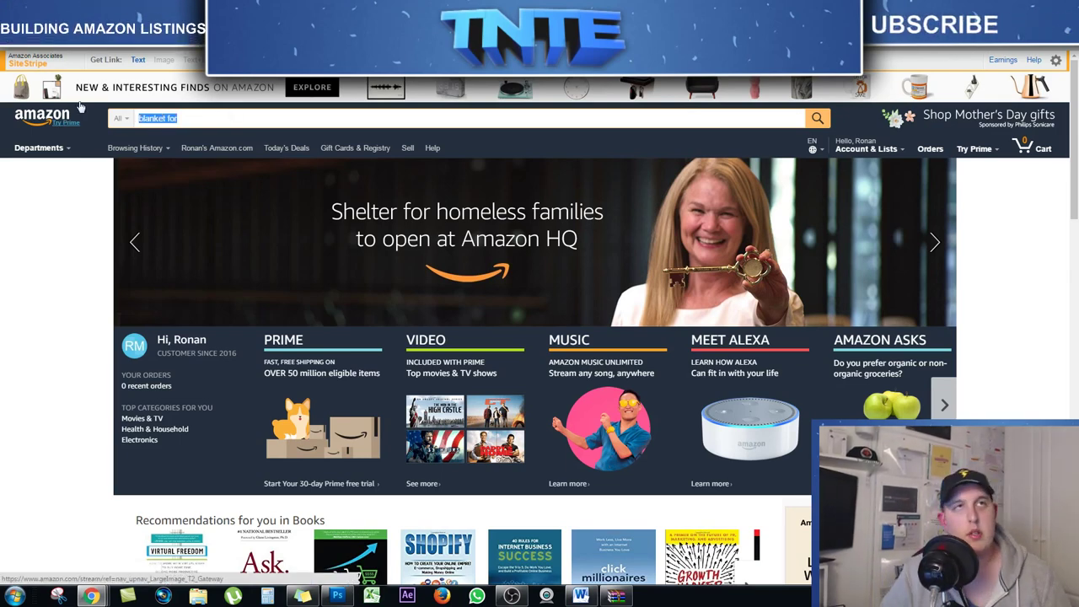
pyautogui.write('spa')
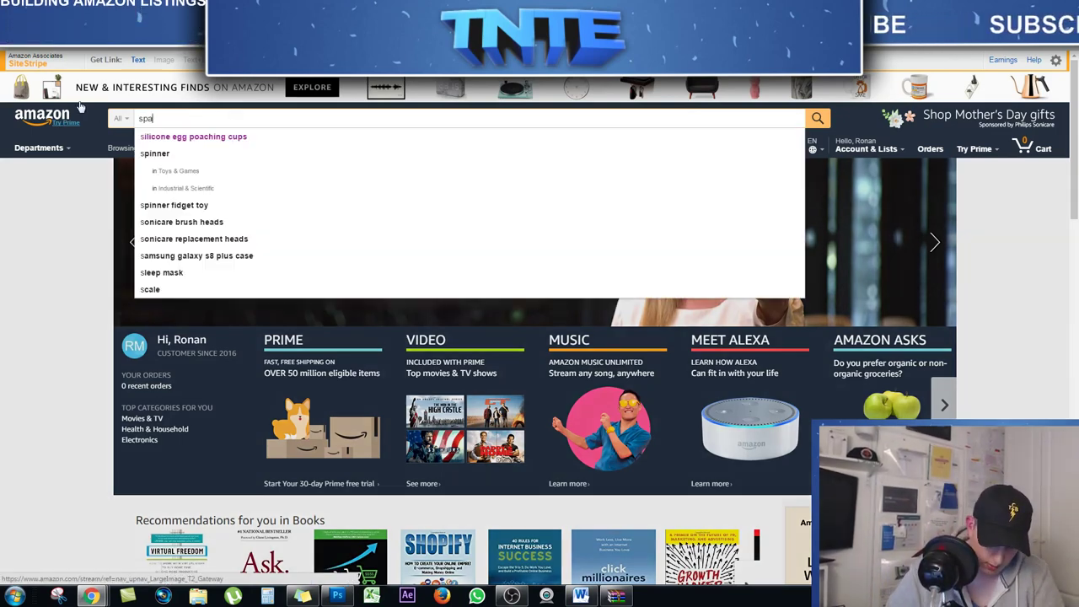
pyautogui.write('tula')
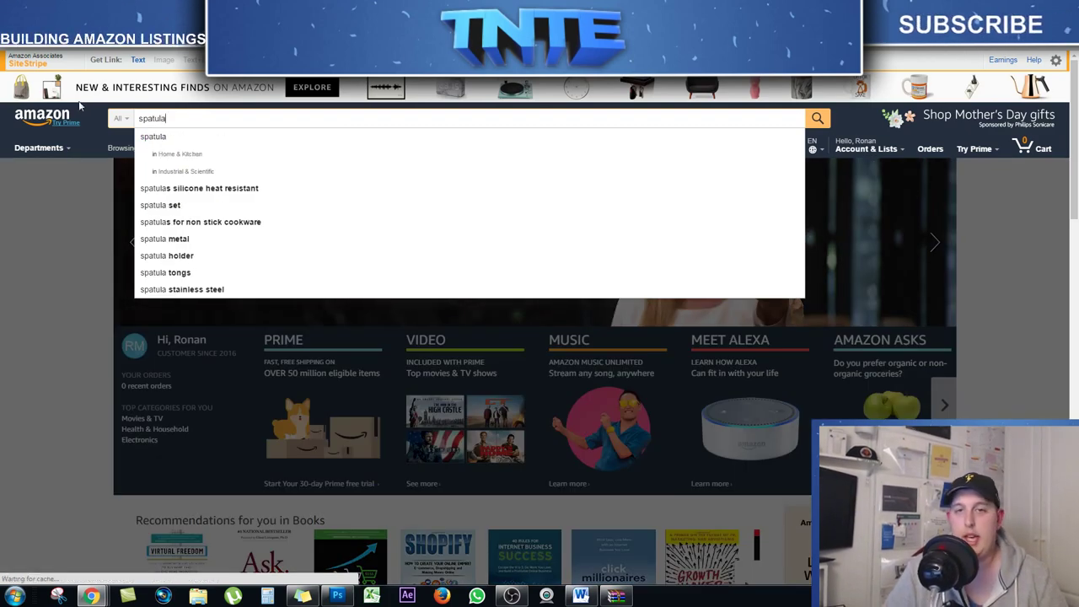
pyautogui.press('Return')
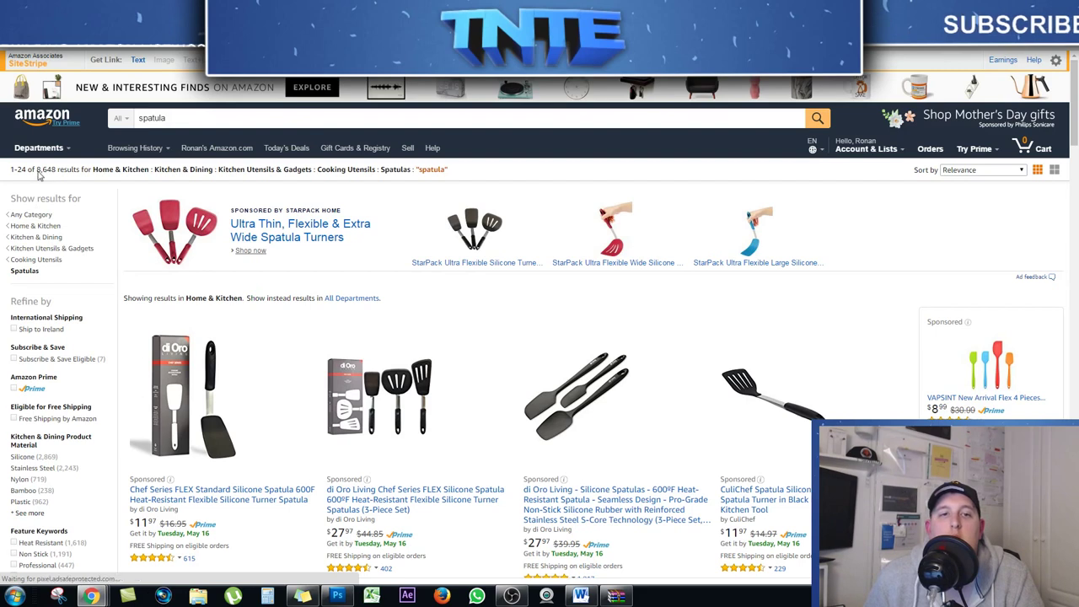
pyautogui.moveTo(36, 168); pyautogui.dragTo(53, 171)
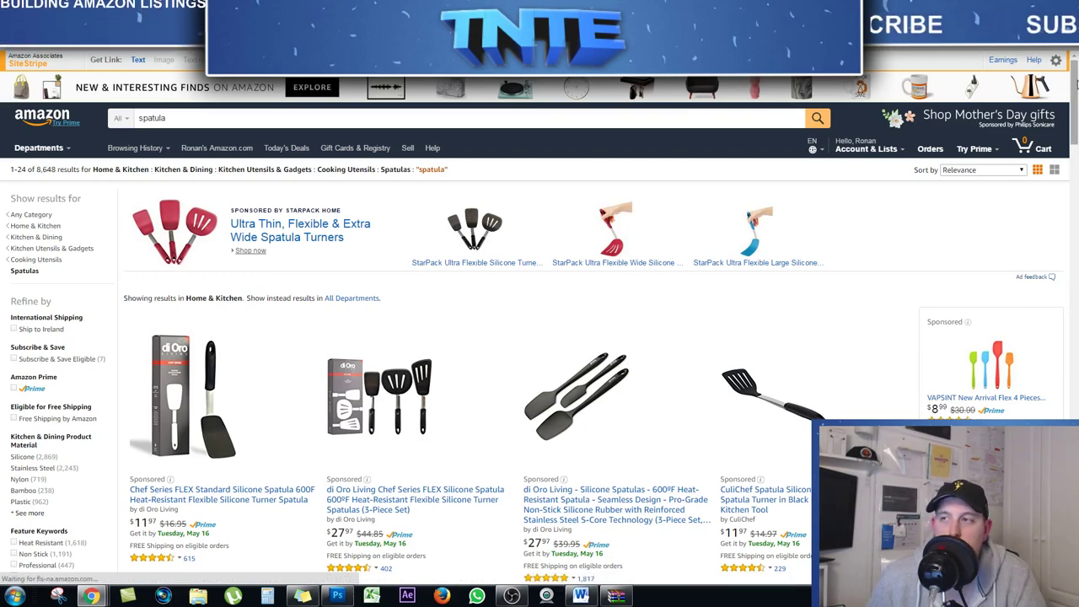
# Look through the spatula results and open the Asrisuk 3-piece silicone spatula set's product page
pyautogui.scroll(-3, 1075, 84)
pyautogui.scroll(-5, 769, 229)
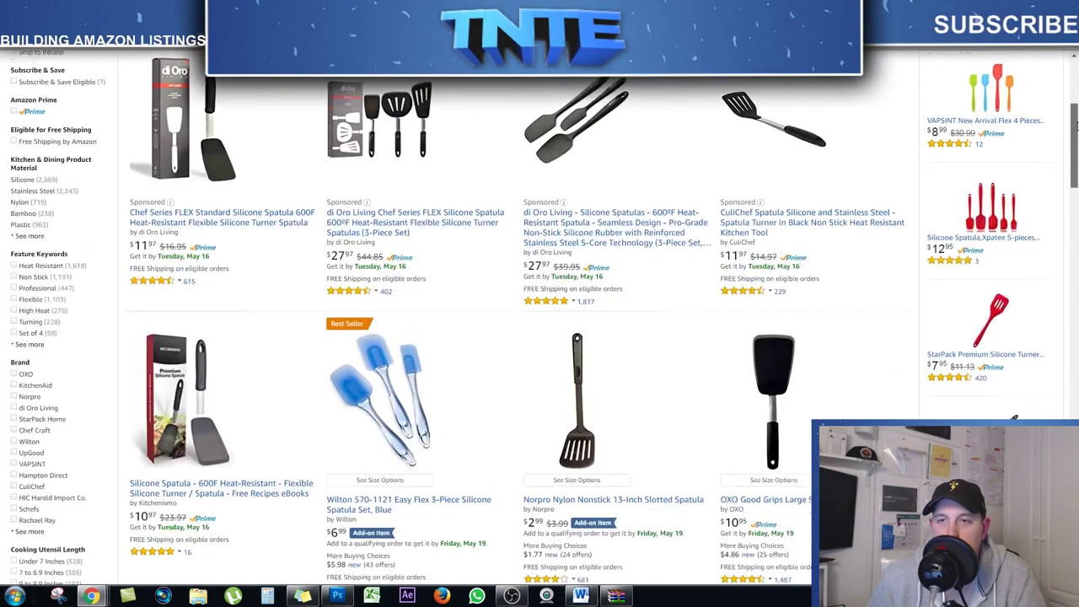
pyautogui.scroll(-10, 321, 278)
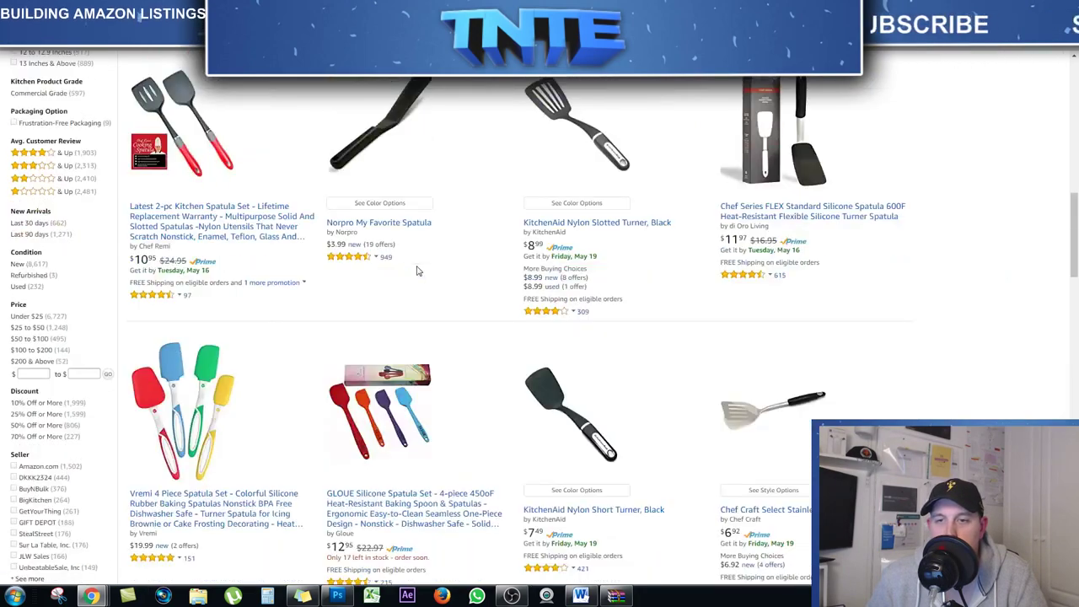
pyautogui.scroll(-5, 340, 201)
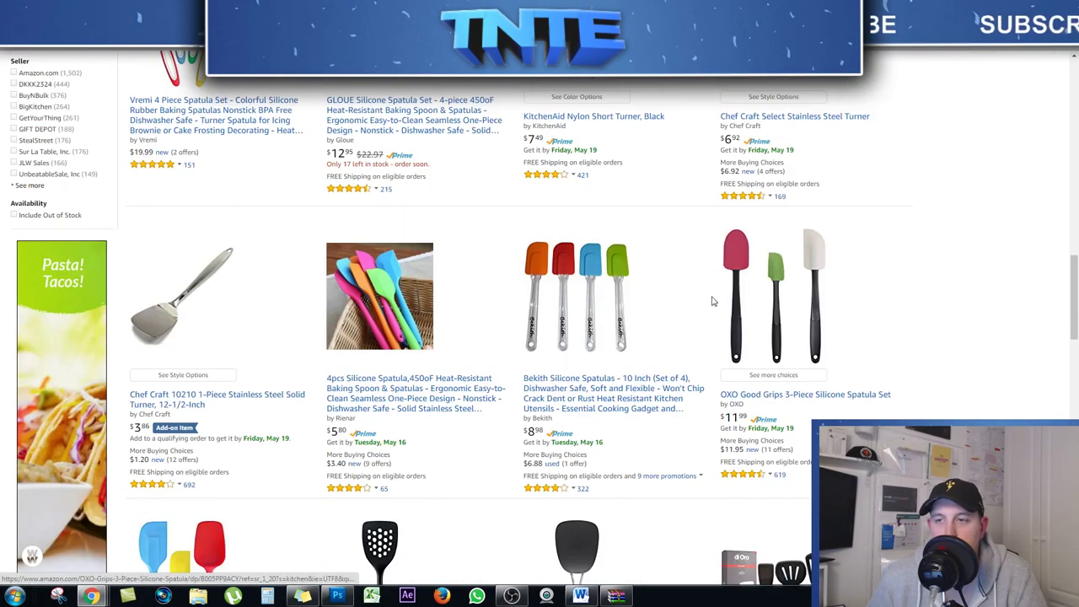
pyautogui.scroll(-2, 206, 405)
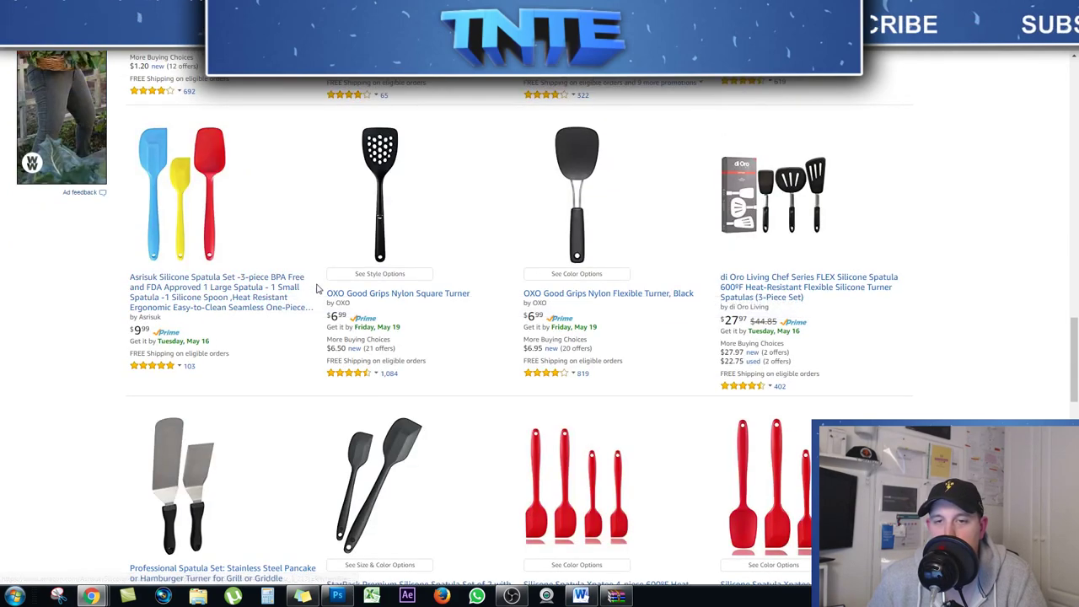
pyautogui.click(269, 308)
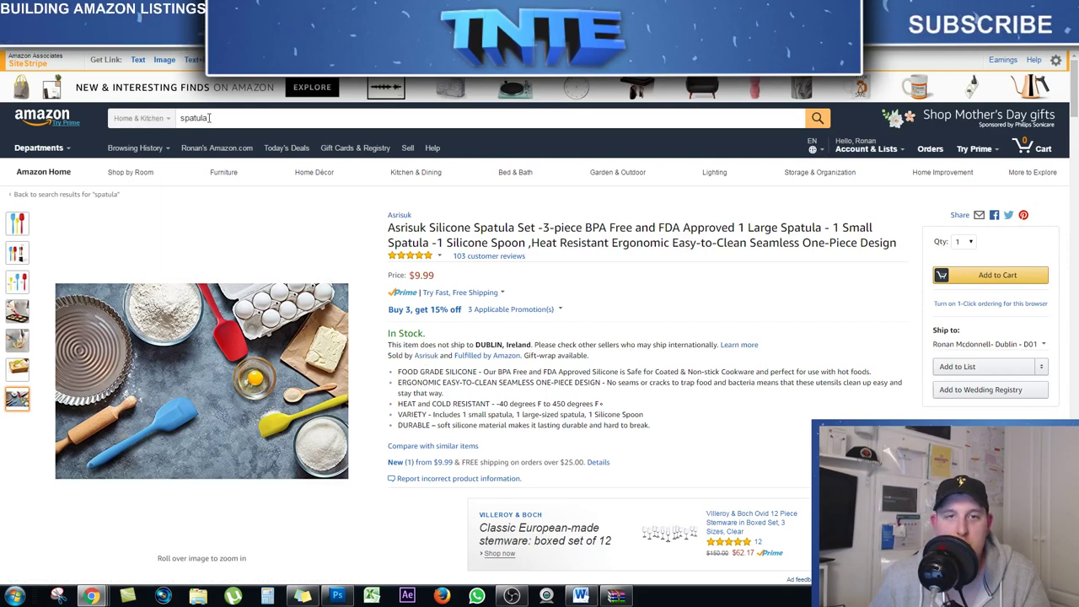
# Open the Amazon home page in a new tab and search for "garlic press"
pyautogui.rightClick(38, 116)
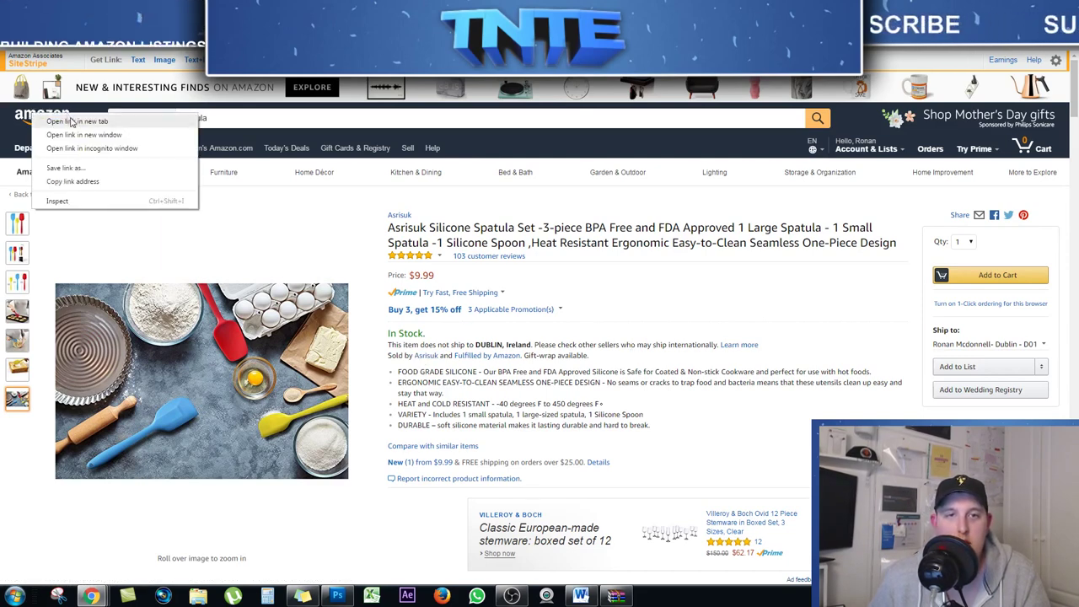
pyautogui.click(74, 119)
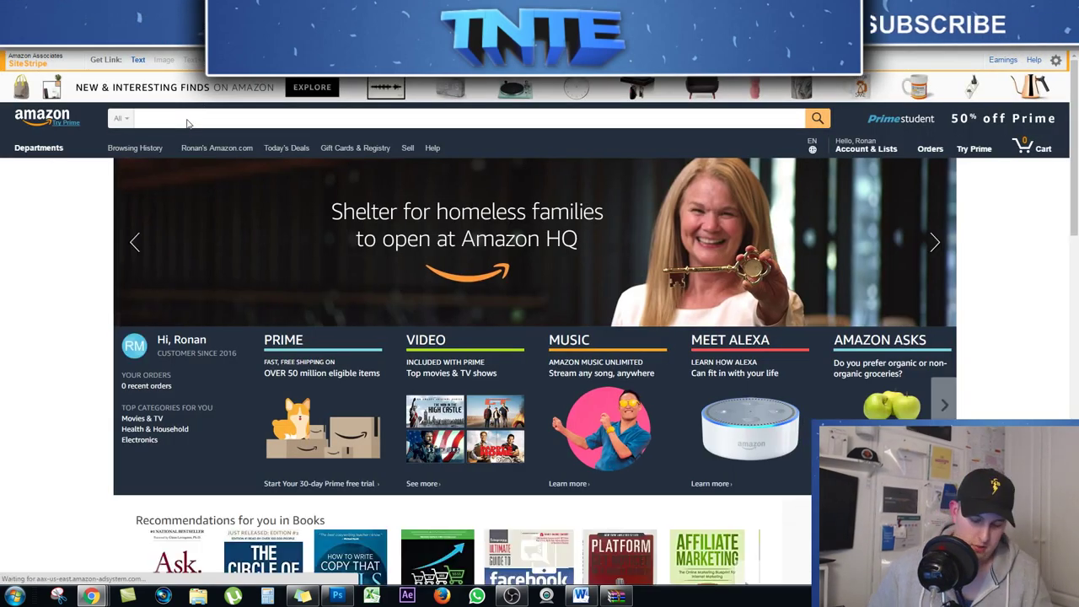
pyautogui.write('garlic')
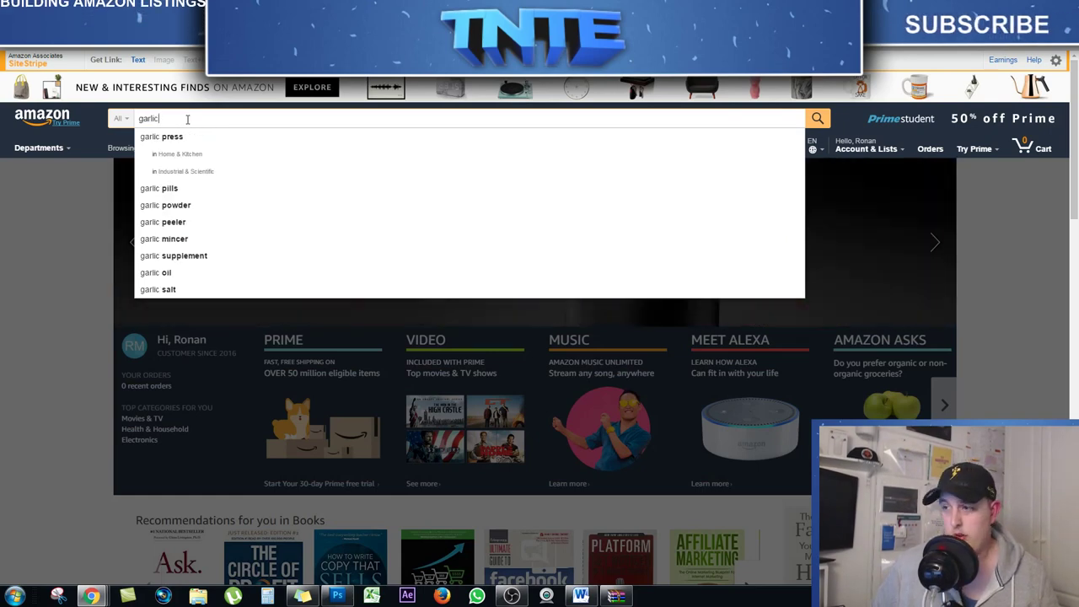
pyautogui.press('Down')
pyautogui.press('Return')
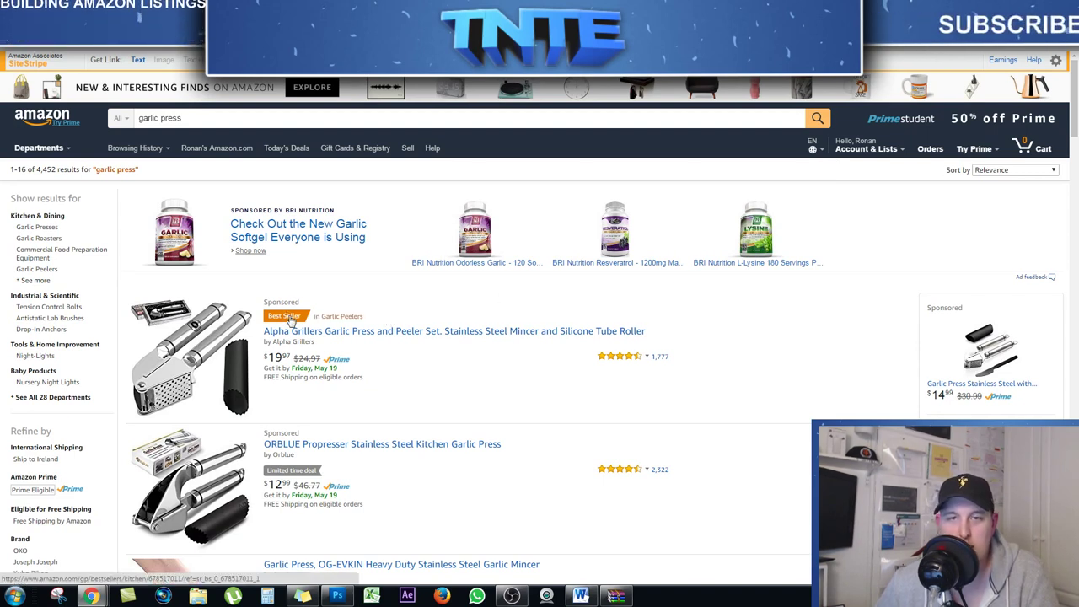
# Look through the garlic press search results, comparing best-seller badges, prices and ratings
pyautogui.scroll(-5, 289, 319)
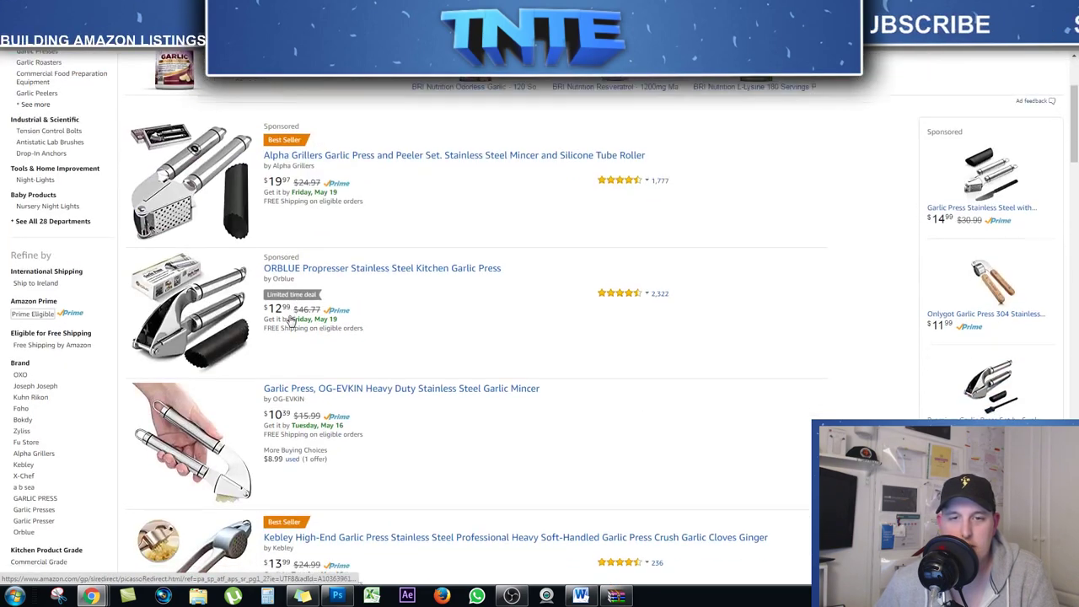
pyautogui.scroll(5, 289, 319)
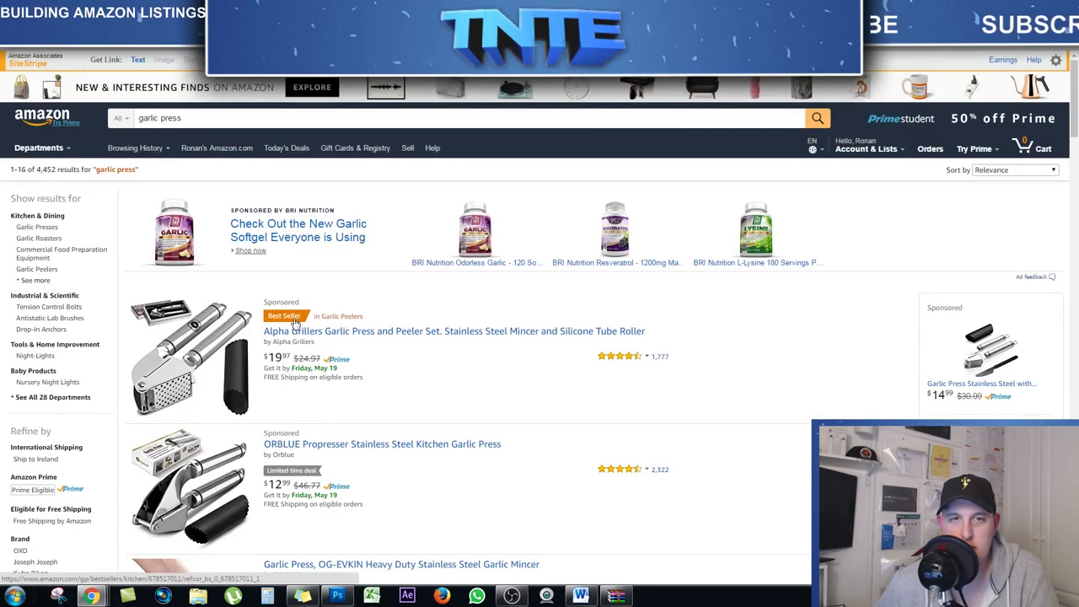
pyautogui.scroll(-10, 413, 430)
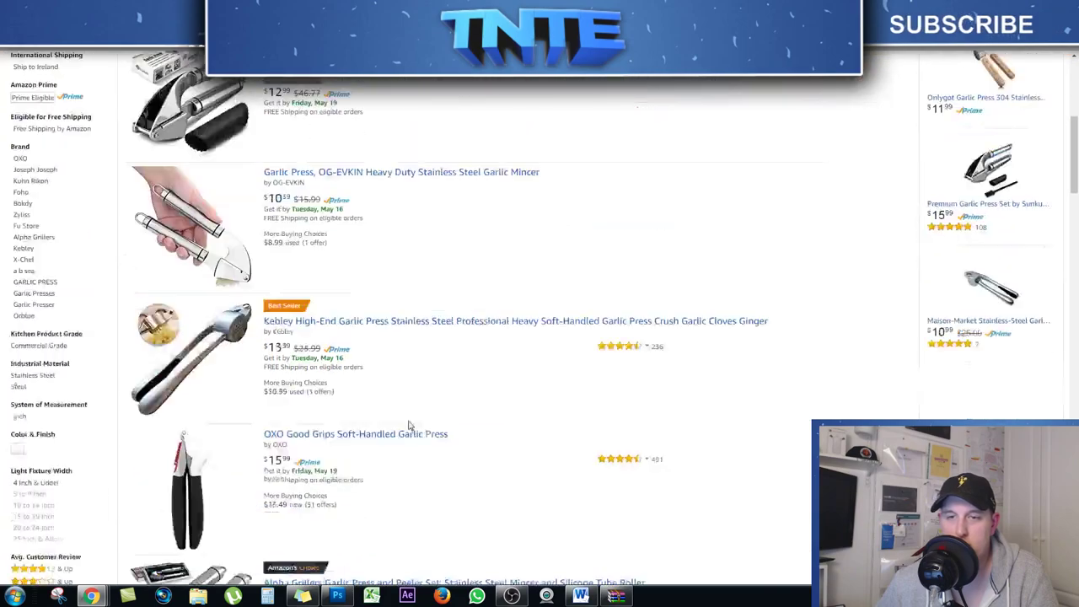
pyautogui.scroll(-15, 268, 434)
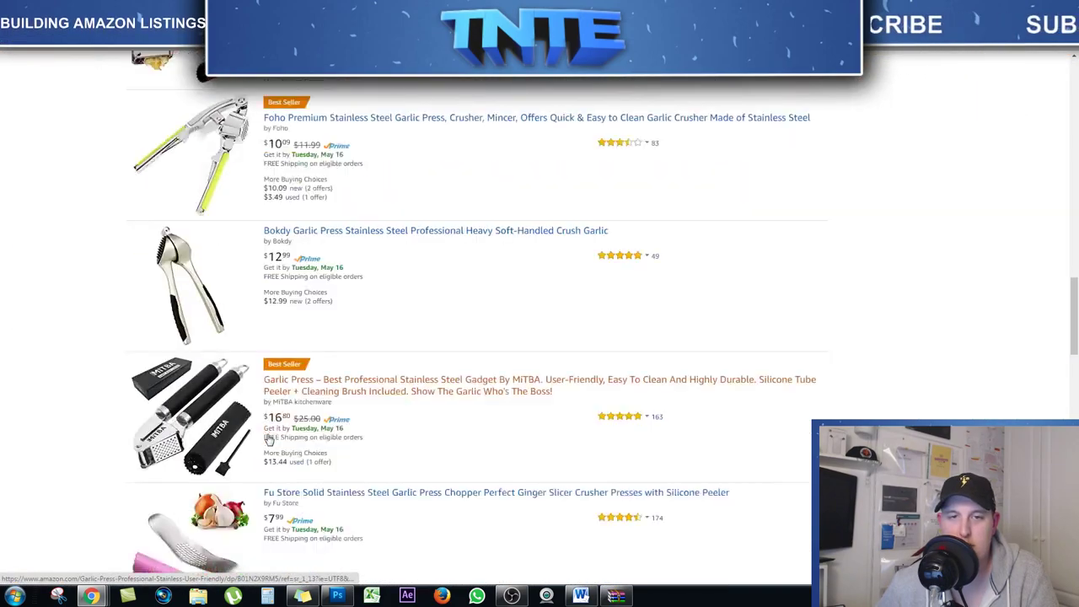
pyautogui.scroll(-3, 283, 432)
pyautogui.scroll(20, 939, 144)
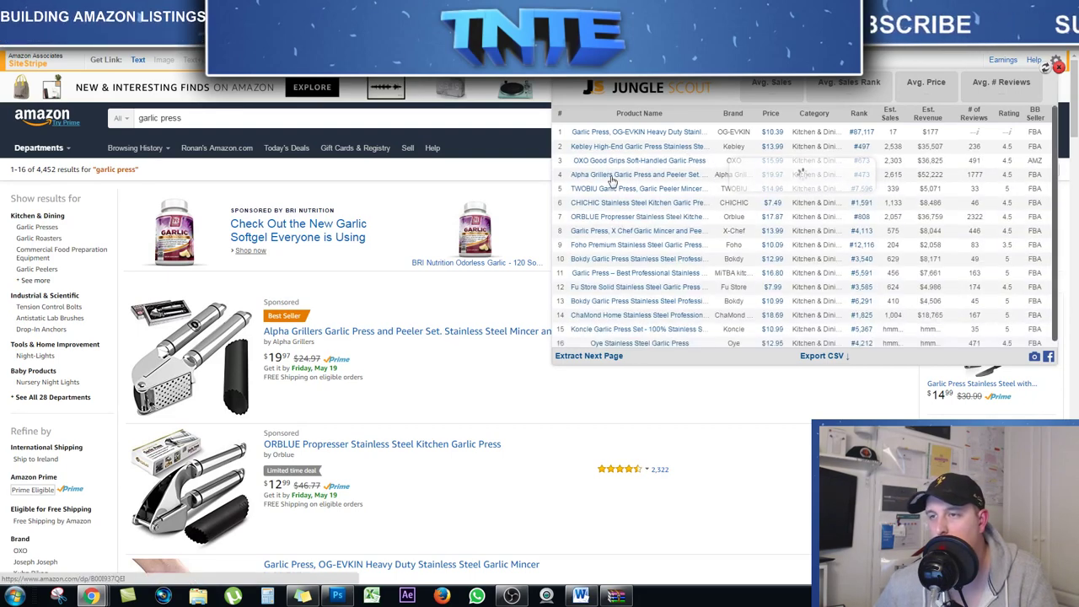
# Run Jungle Scout on the garlic press results and review each product's estimated sales, revenue and reviews
pyautogui.moveTo(613, 179)
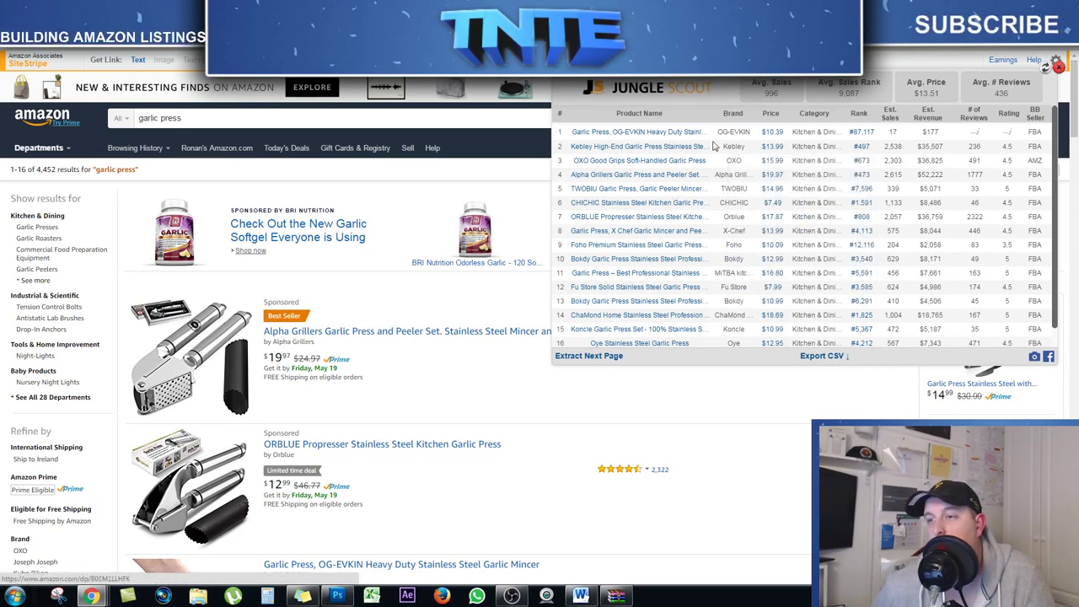
pyautogui.scroll(-1, 667, 248)
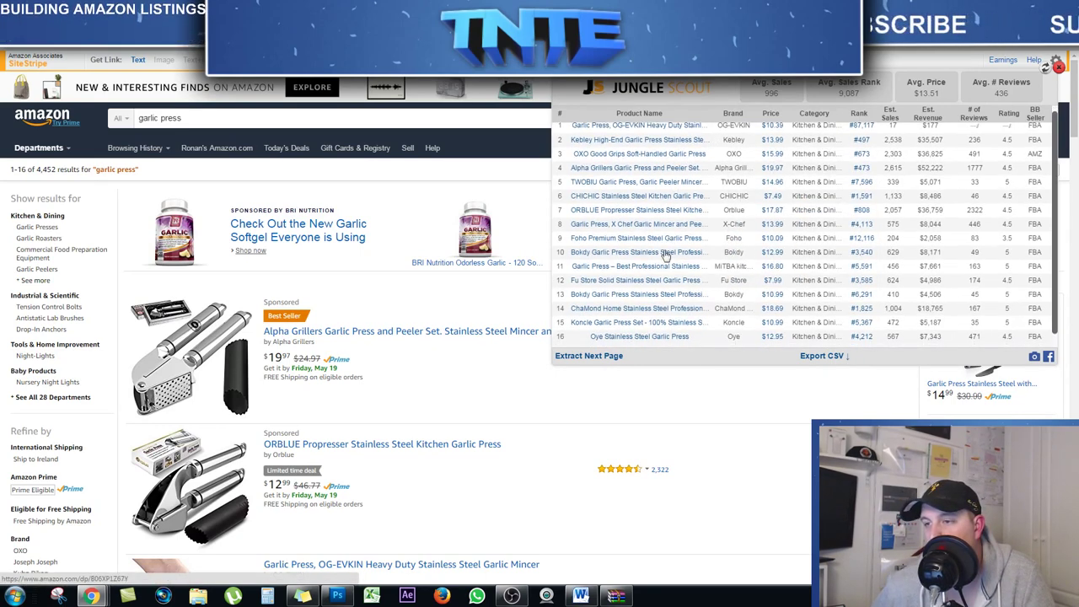
pyautogui.scroll(1, 648, 320)
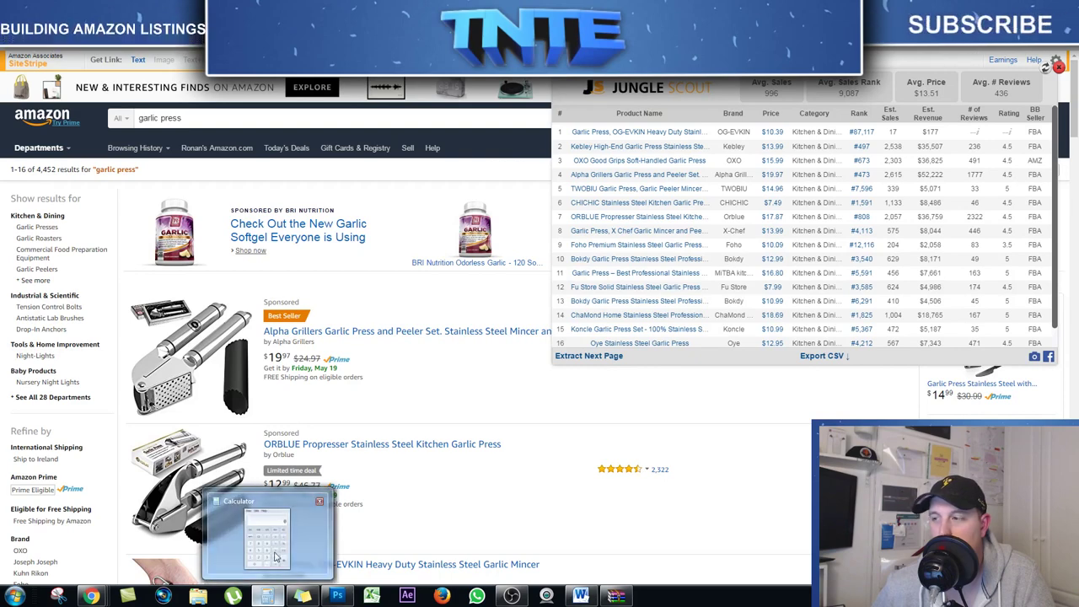
# Use Calculator to multiply the average sales of 996 by the average price of 13.51, and close it
pyautogui.click(994, 590)
pyautogui.moveTo(624, 89); pyautogui.dragTo(395, 130)
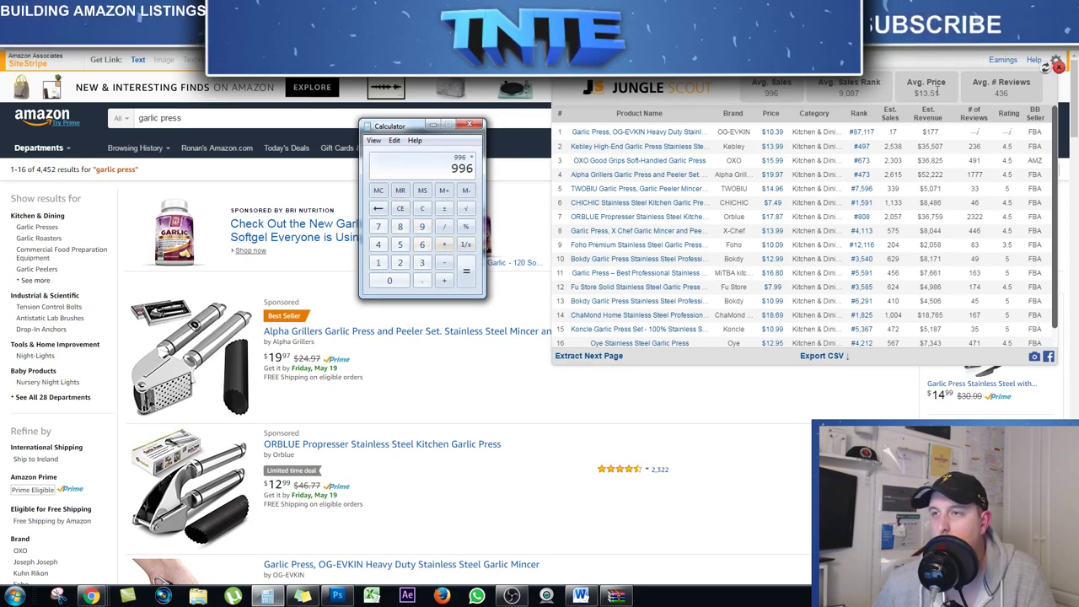
pyautogui.click(378, 262)
pyautogui.click(422, 263)
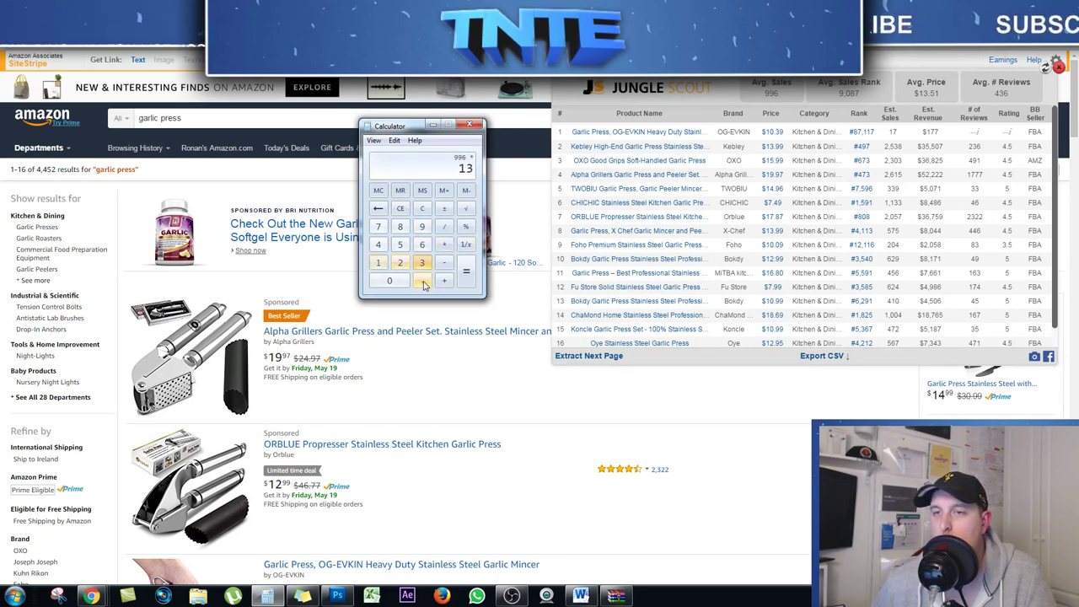
pyautogui.click(422, 280)
pyautogui.click(400, 244)
pyautogui.click(379, 263)
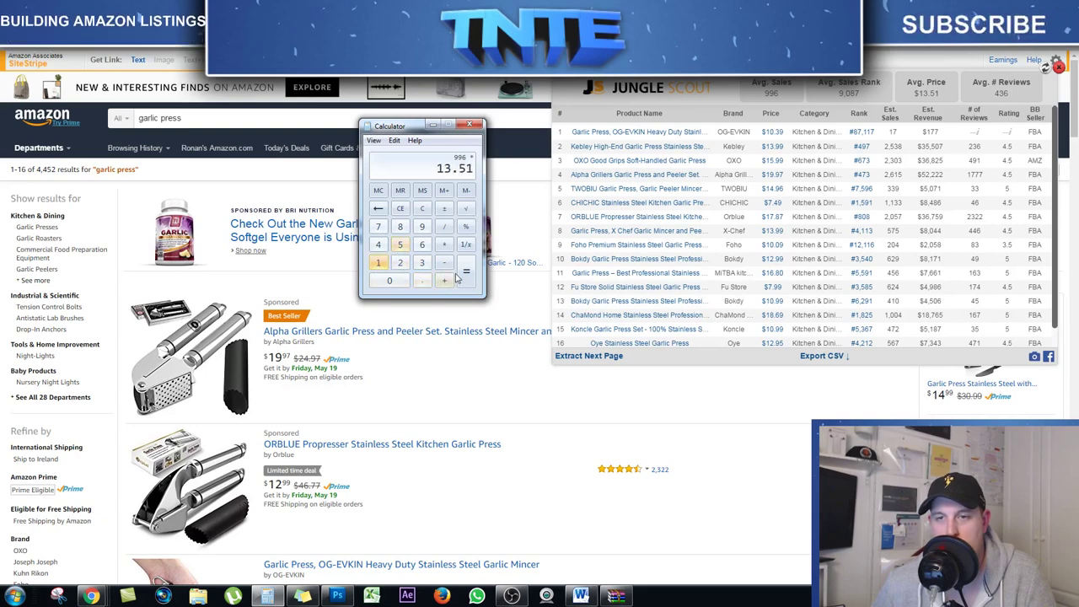
pyautogui.click(466, 271)
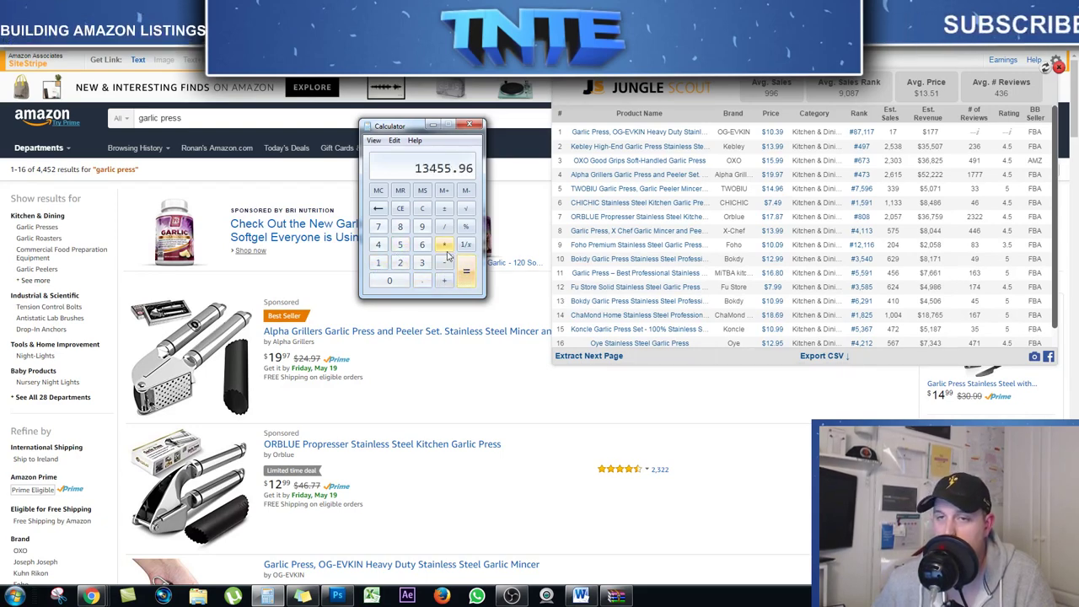
pyautogui.click(469, 126)
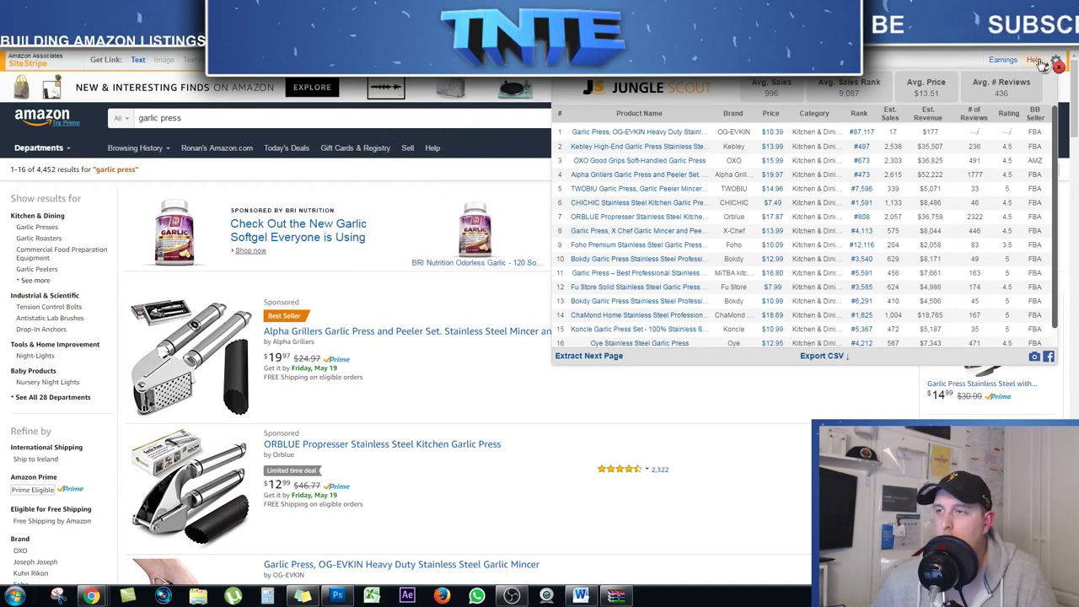
# Close the Jungle Scout data and search all Amazon departments for "fidget spinner"
pyautogui.click(1059, 66)
pyautogui.moveTo(1073, 78)
pyautogui.mouseDown()
pyautogui.moveTo(1073, 440)
pyautogui.moveTo(1076, 84)
pyautogui.mouseUp()
pyautogui.click(193, 118)
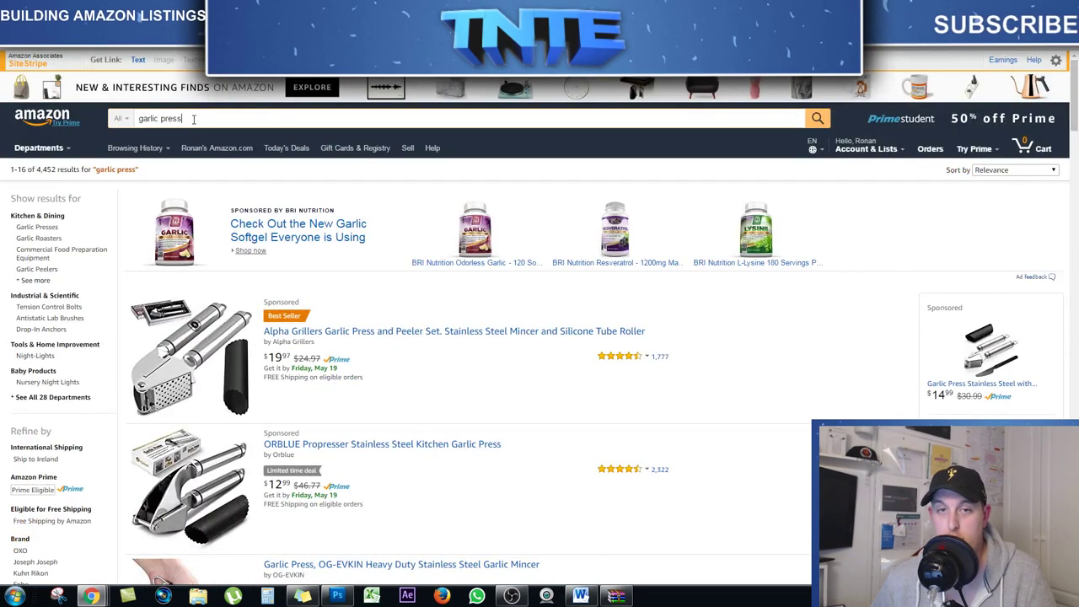
pyautogui.moveTo(193, 118); pyautogui.dragTo(137, 119)
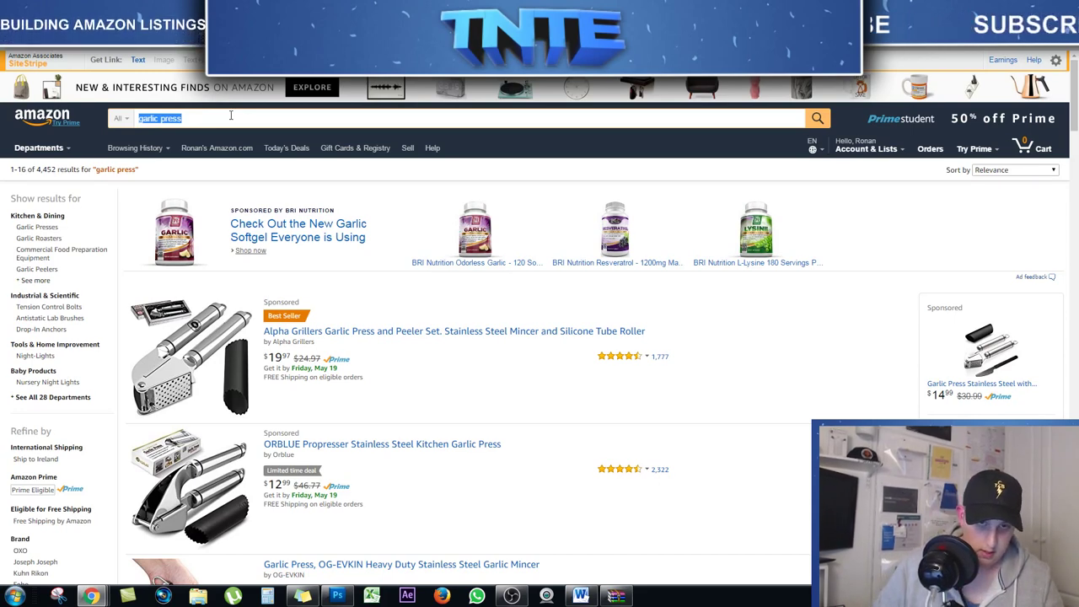
pyautogui.write('f')
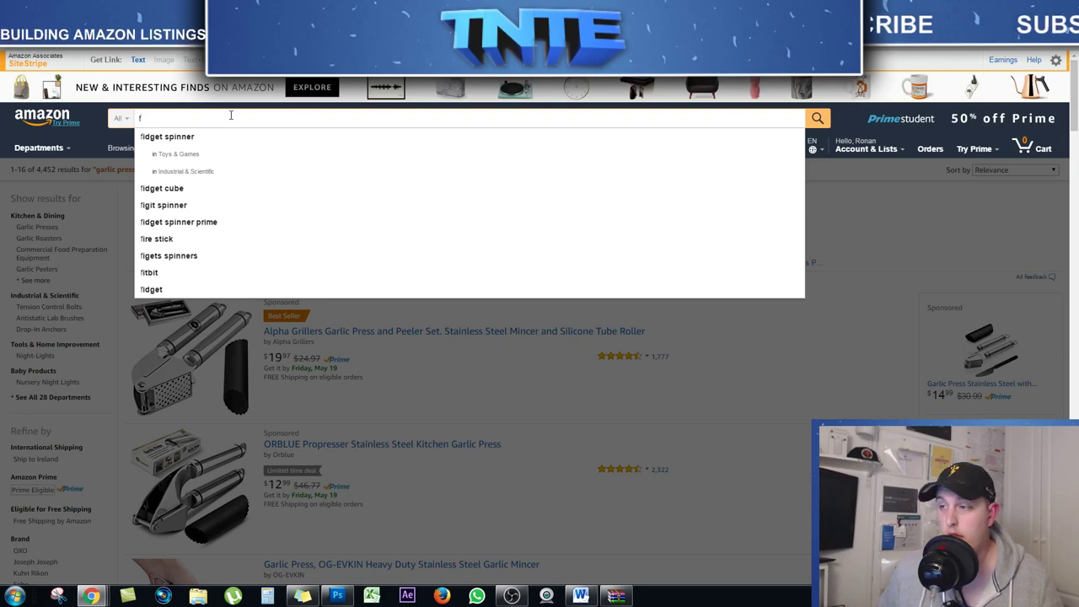
pyautogui.press('Down')
pyautogui.press('Return')
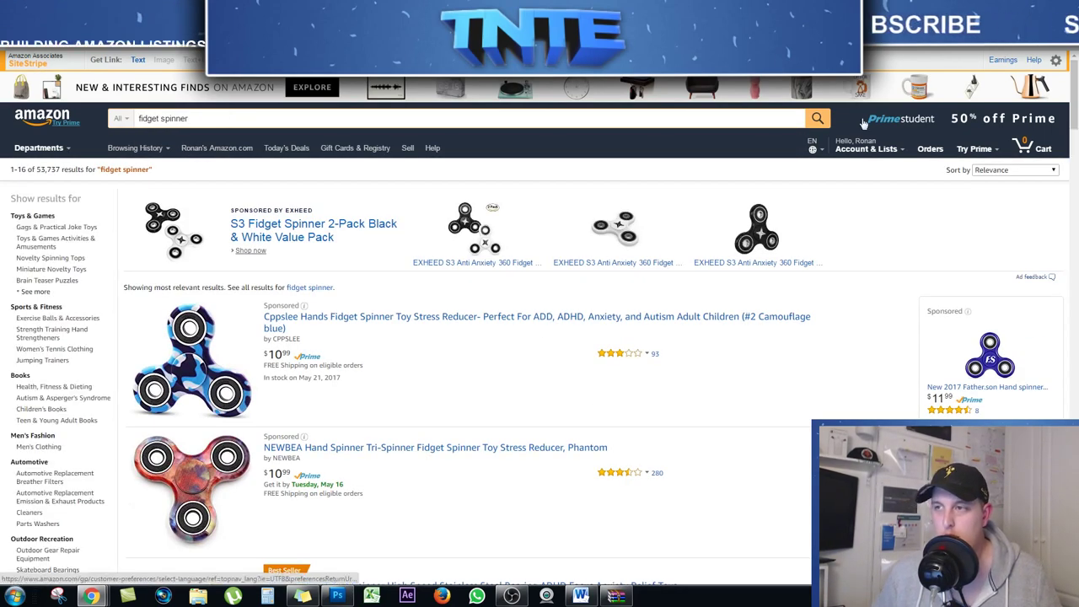
# Look through the fidget spinner results and review their Jungle Scout sales and revenue estimates, closing the data when finished
pyautogui.scroll(-4, 1075, 80)
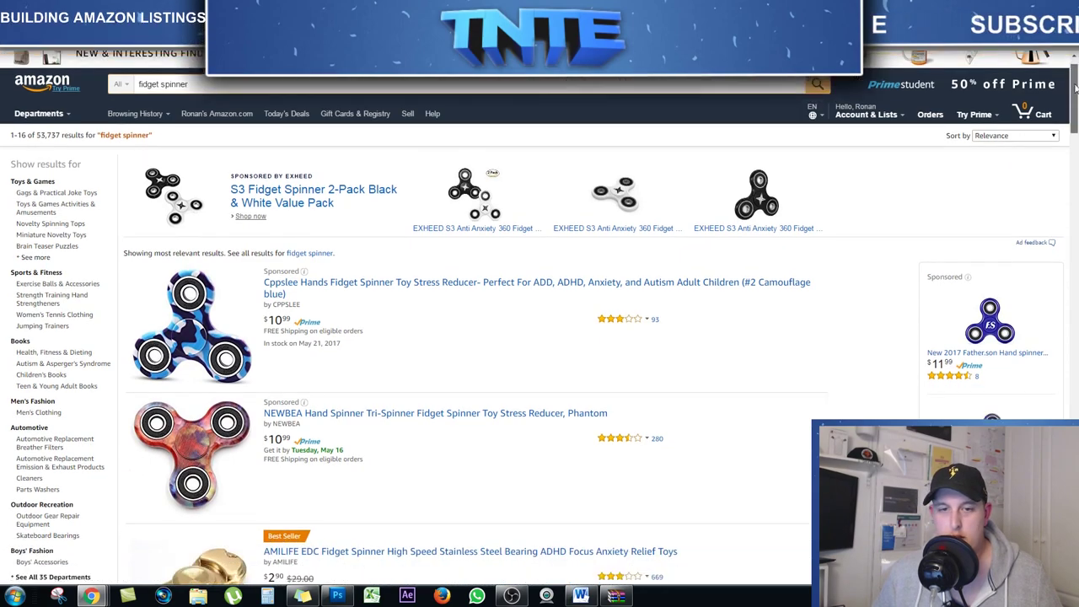
pyautogui.scroll(-12, 477, 331)
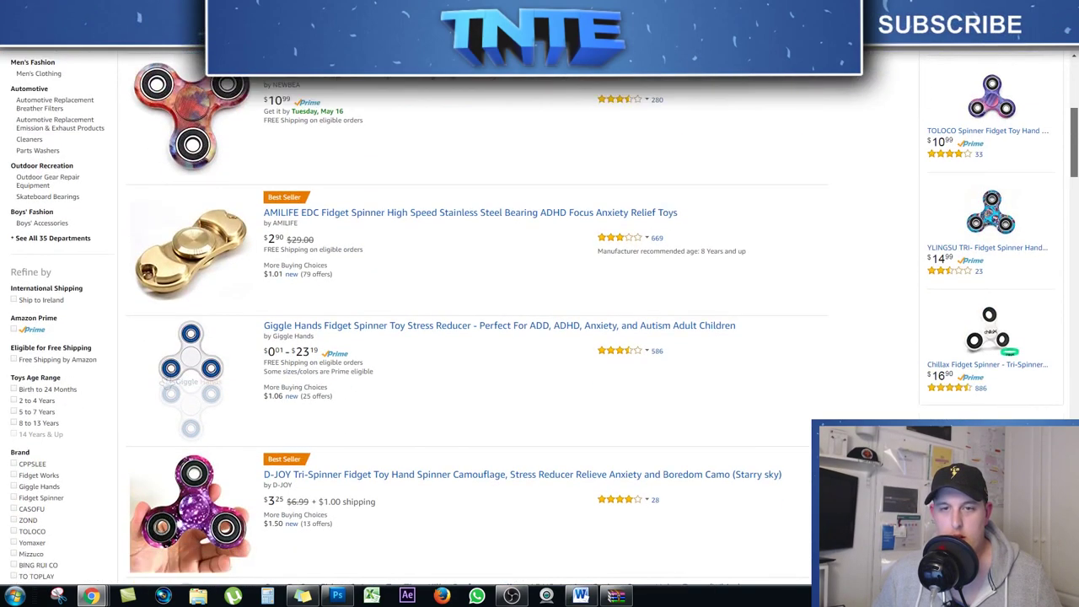
pyautogui.scroll(-10, 477, 331)
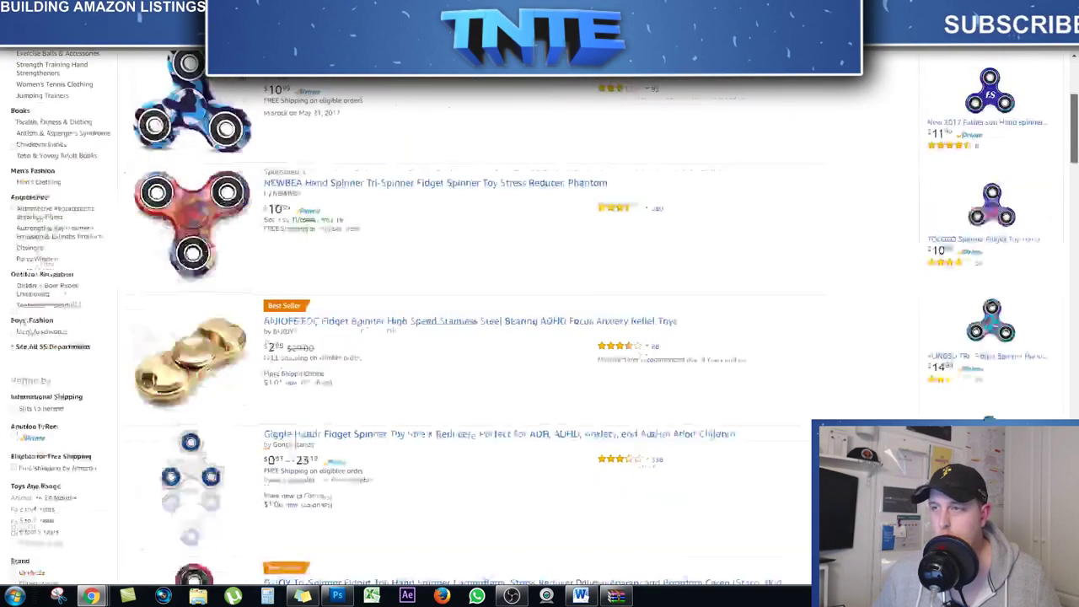
pyautogui.scroll(3, 540, 338)
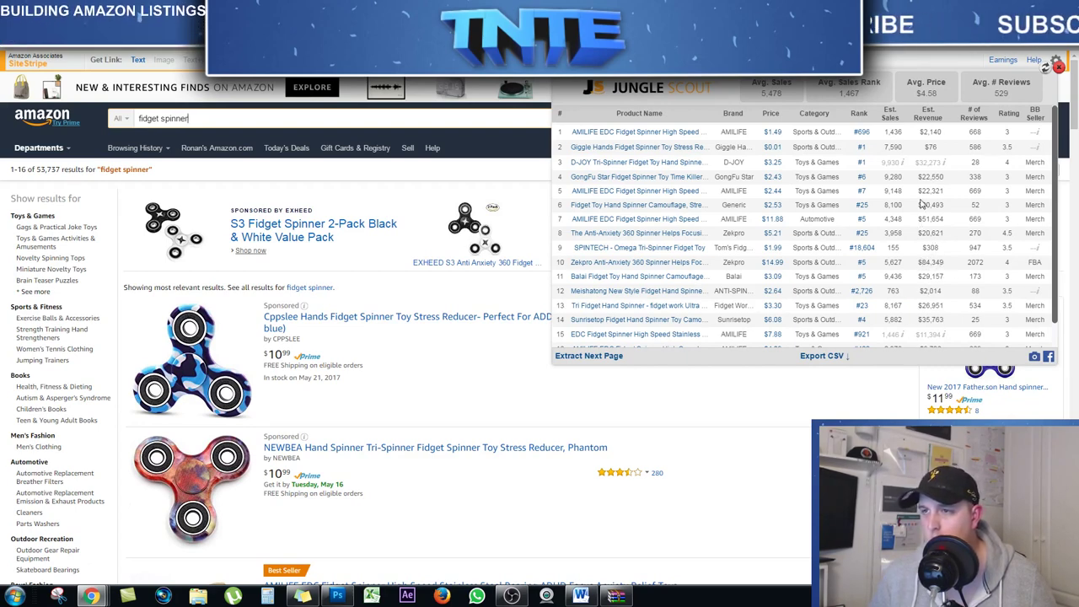
pyautogui.scroll(-1, 921, 204)
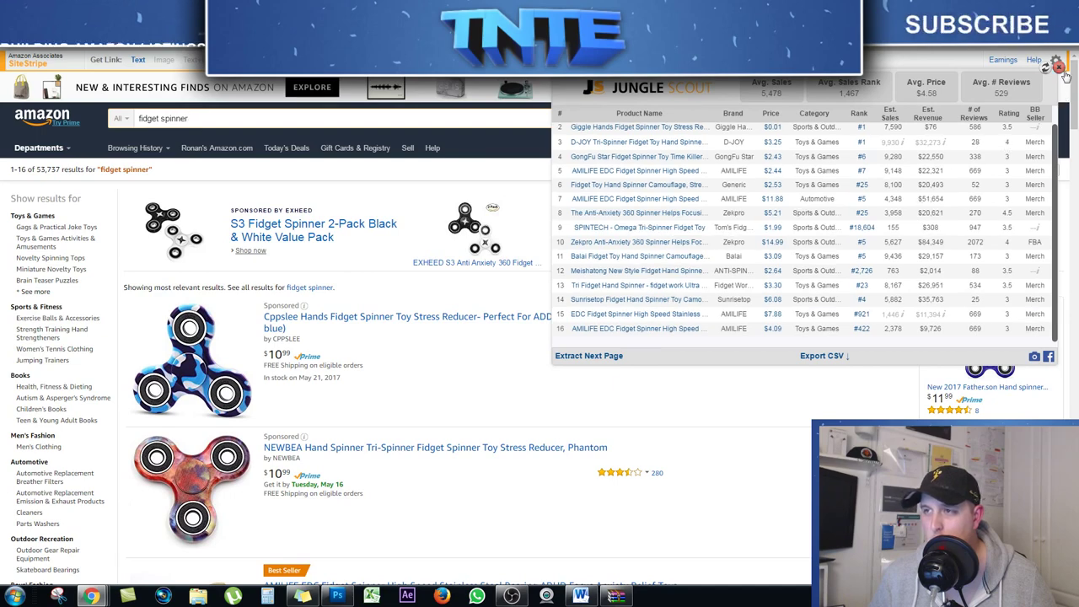
pyautogui.click(1061, 69)
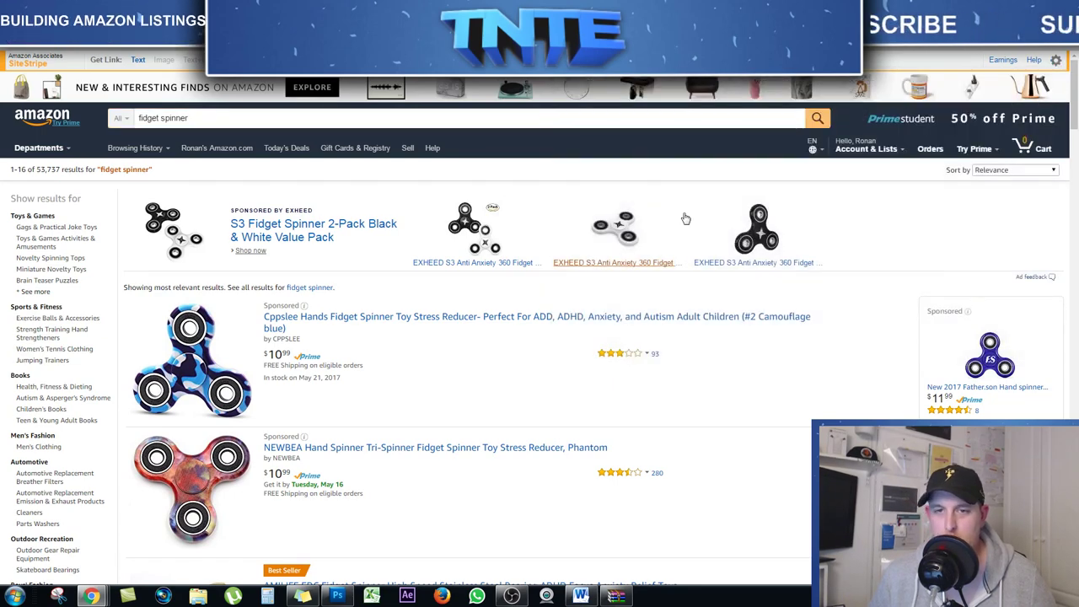
# Look over the top fidget spinner listings again and return to the TNTE Toddler Blanket's product page
pyautogui.scroll(-1, 275, 287)
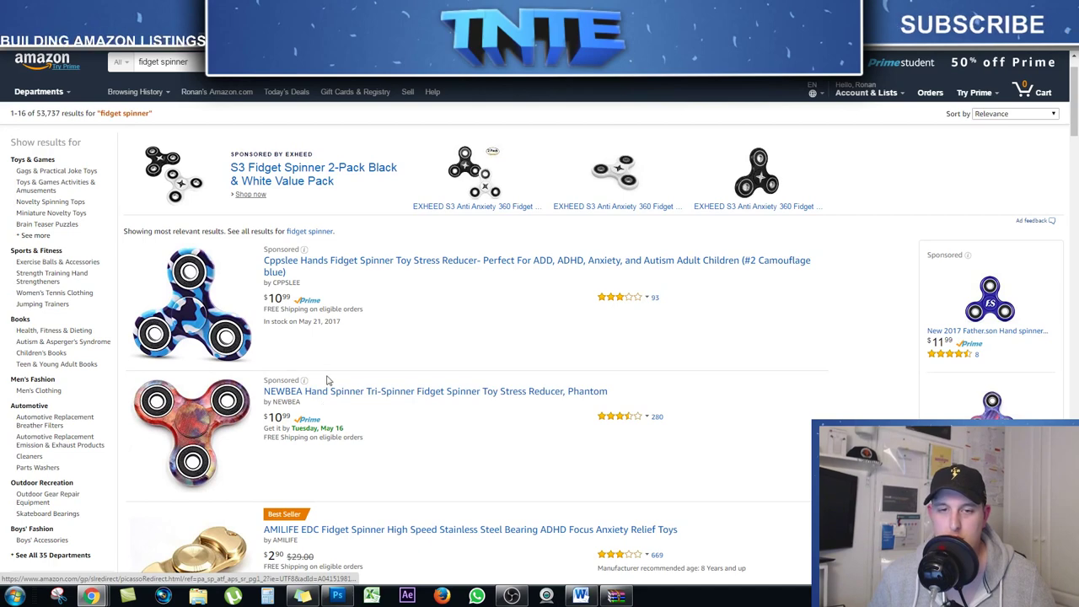
pyautogui.scroll(-3, 265, 383)
pyautogui.scroll(4, 287, 354)
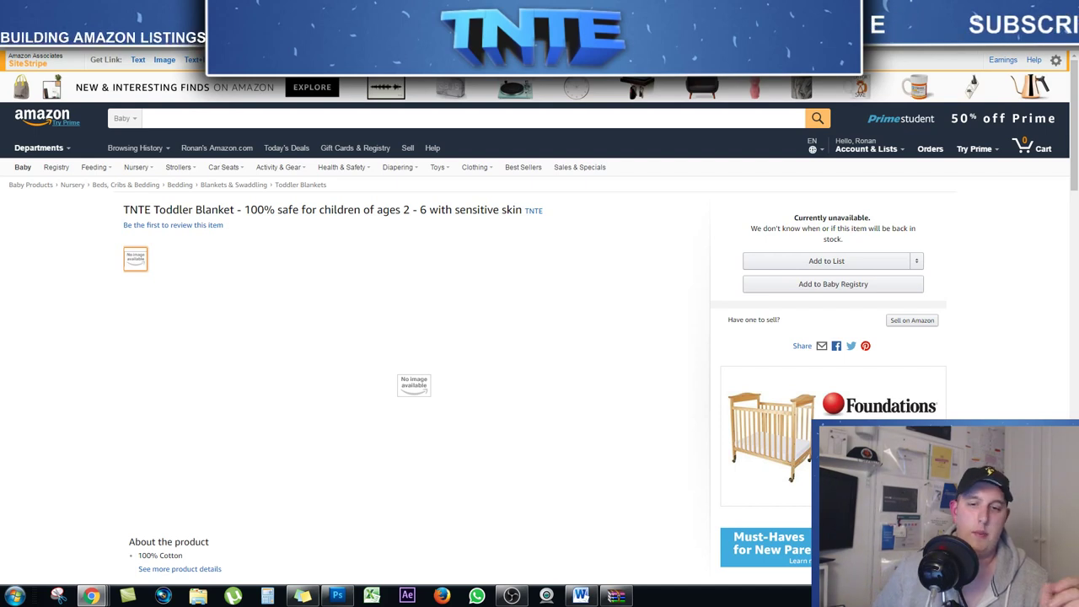
# Switch to Photoshop and create a blank document 1500 pixels wide and 1500 pixels high
pyautogui.click(337, 597)
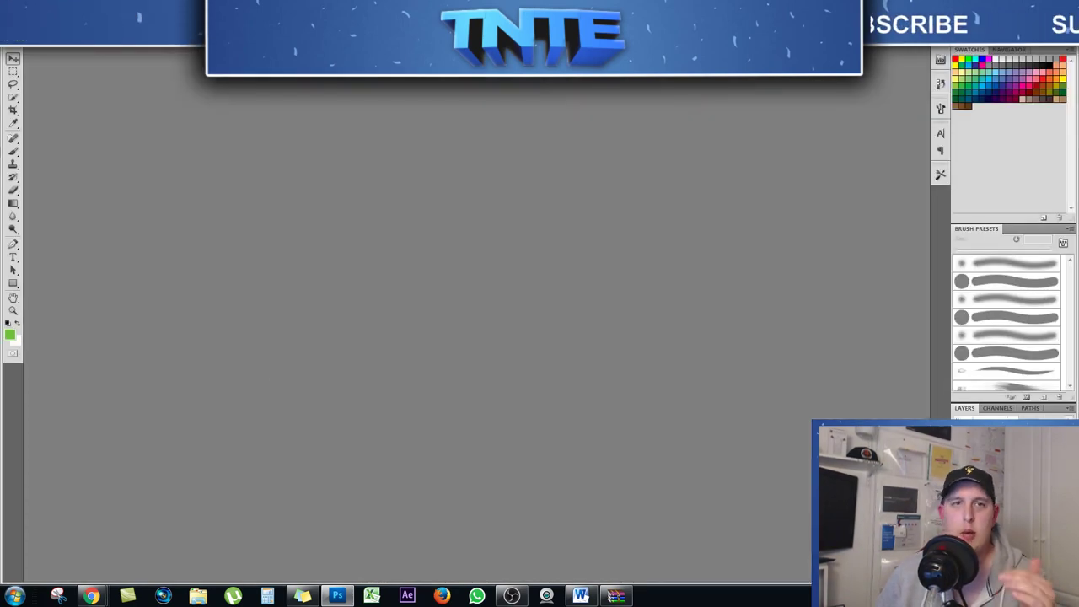
pyautogui.click(35, 38)
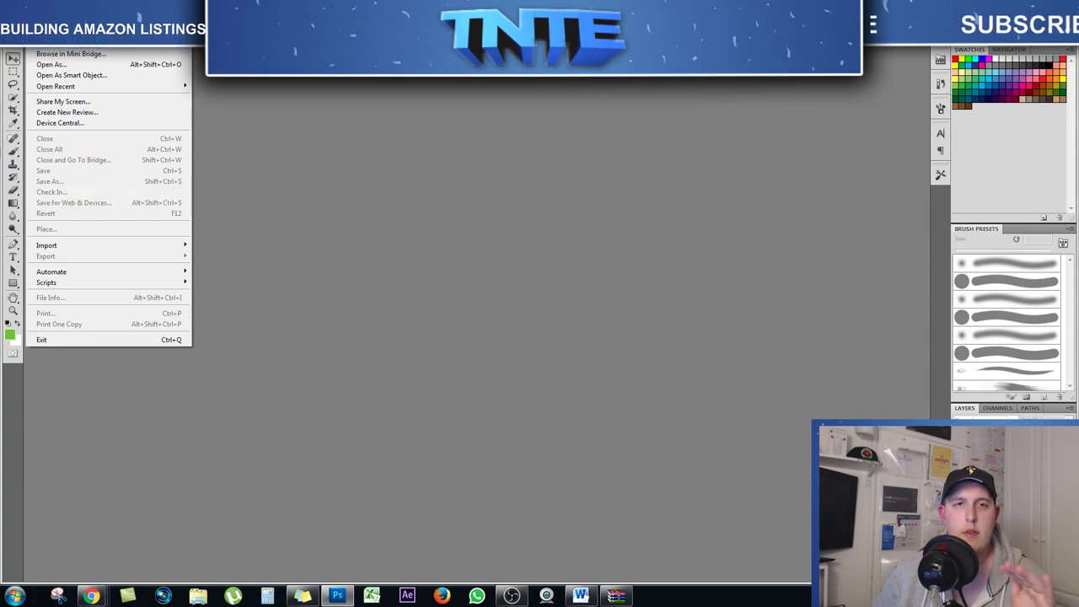
pyautogui.press('Escape')
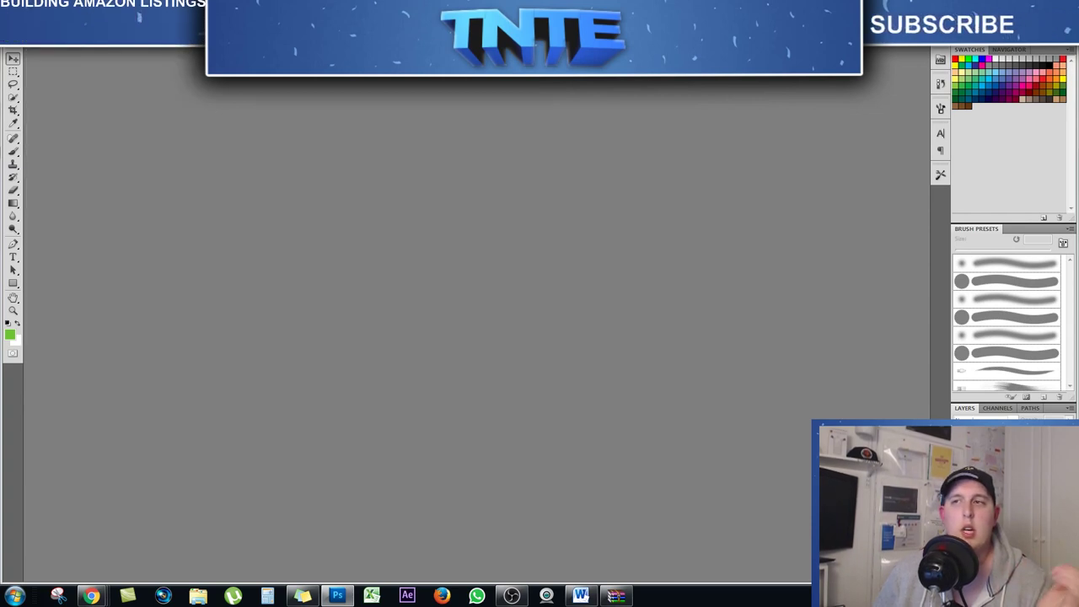
pyautogui.hotkey('ctrl', 'n')
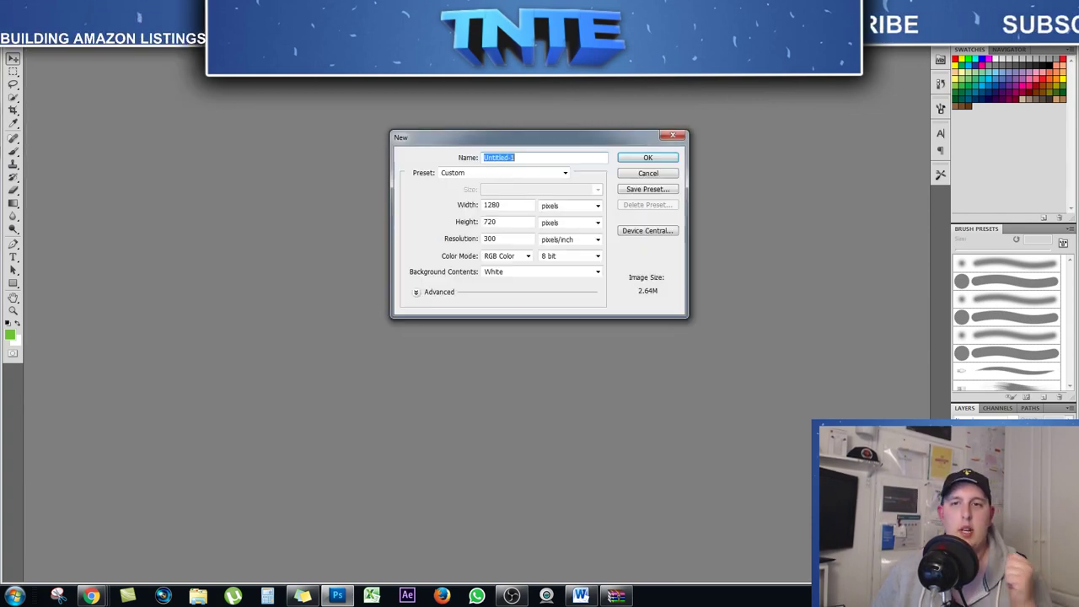
pyautogui.click(513, 207)
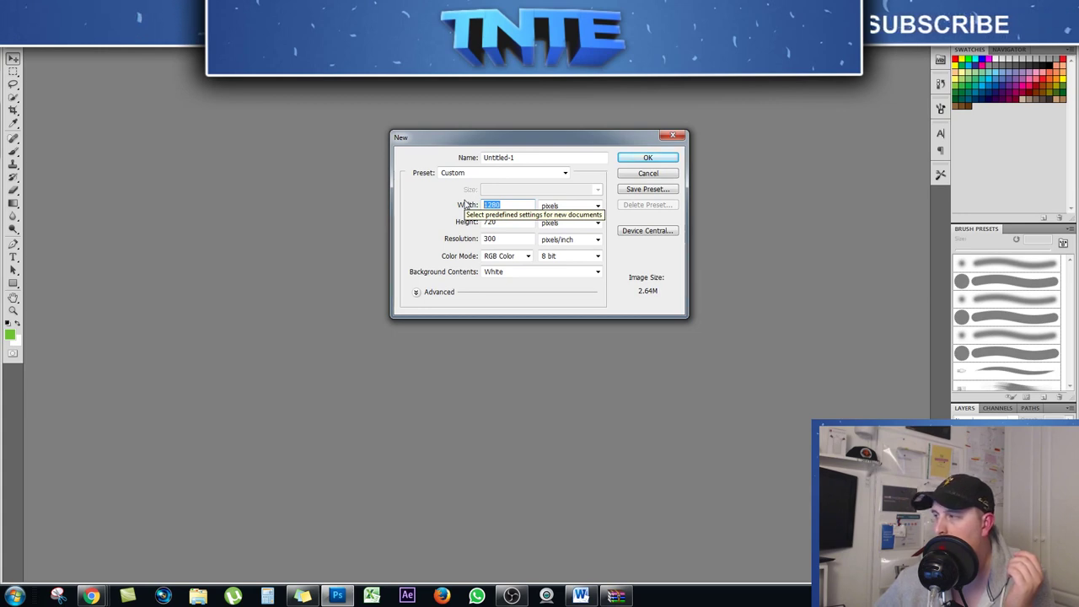
pyautogui.write('1')
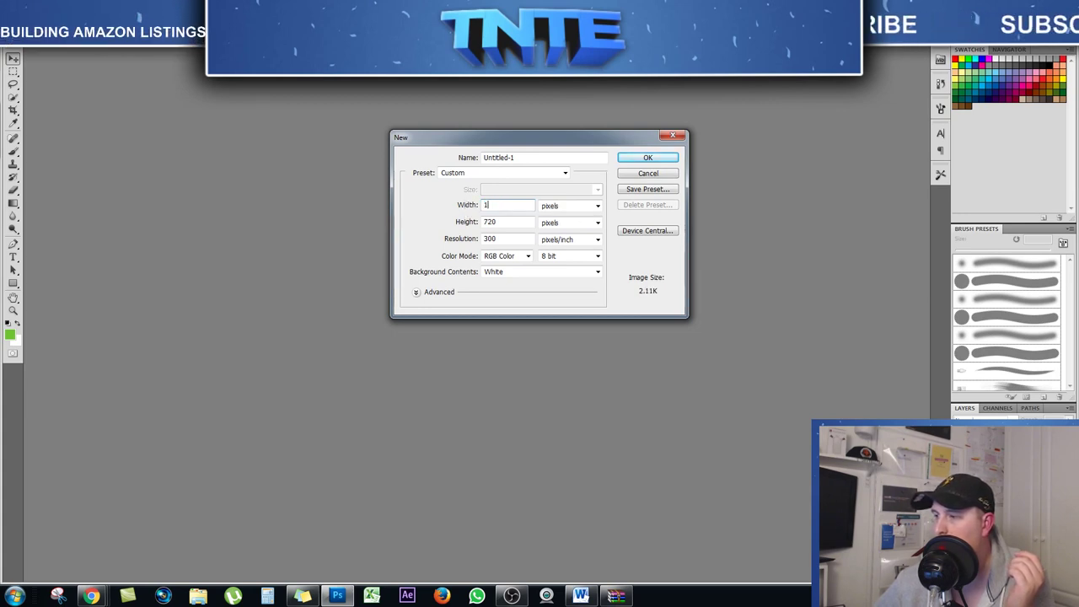
pyautogui.write('500')
pyautogui.press('Tab')
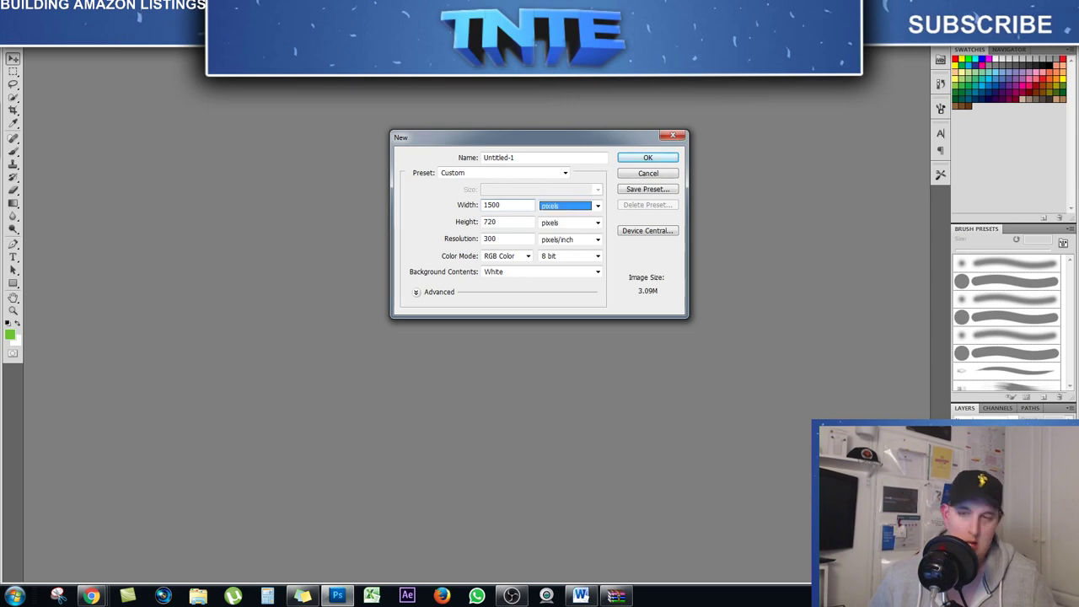
pyautogui.press('Tab')
pyautogui.write('1000')
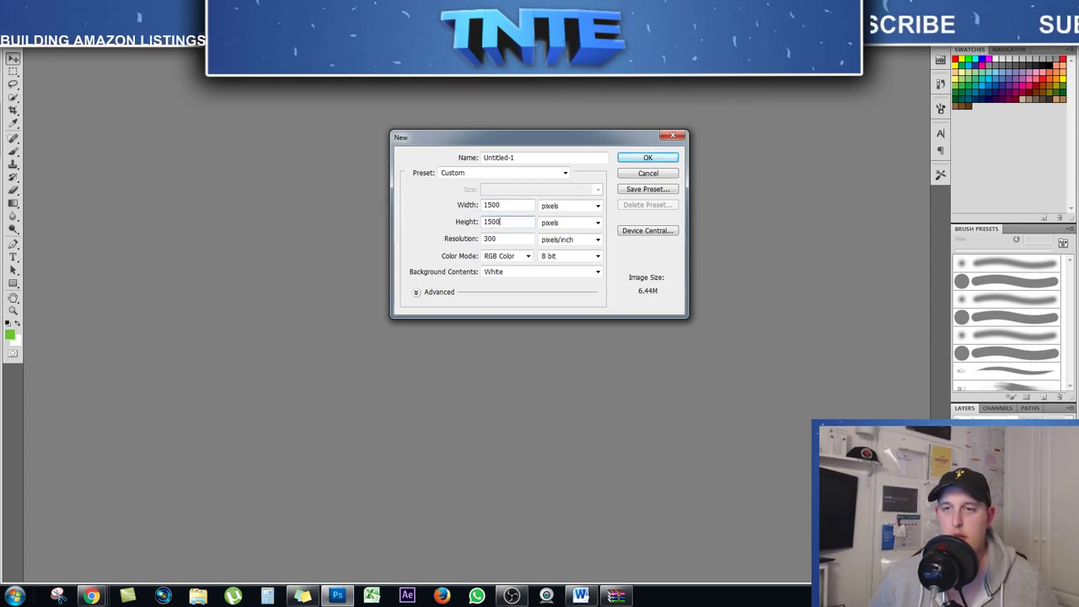
pyautogui.press('Return')
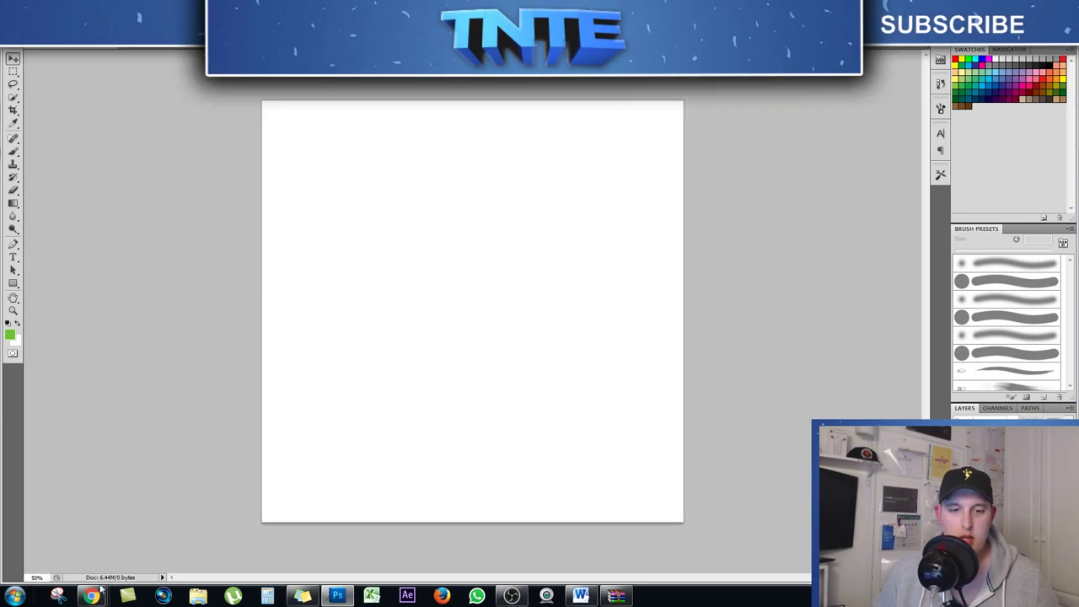
# Switch to Chrome and browse the Google image results for toddler blankets, previewing the pink and grey chevron blanket
pyautogui.moveTo(91, 595)
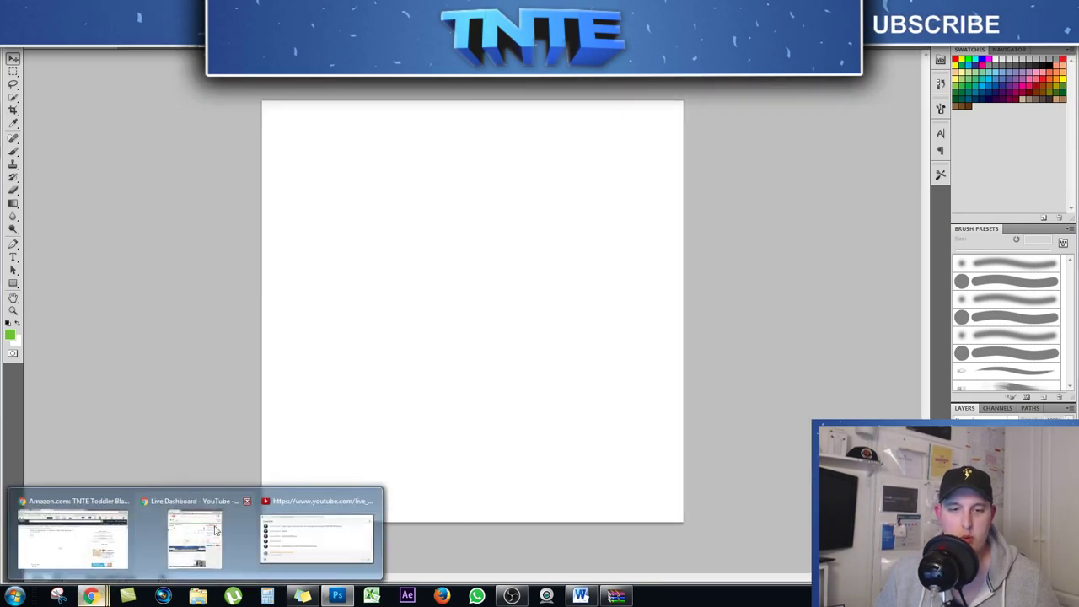
pyautogui.click(72, 538)
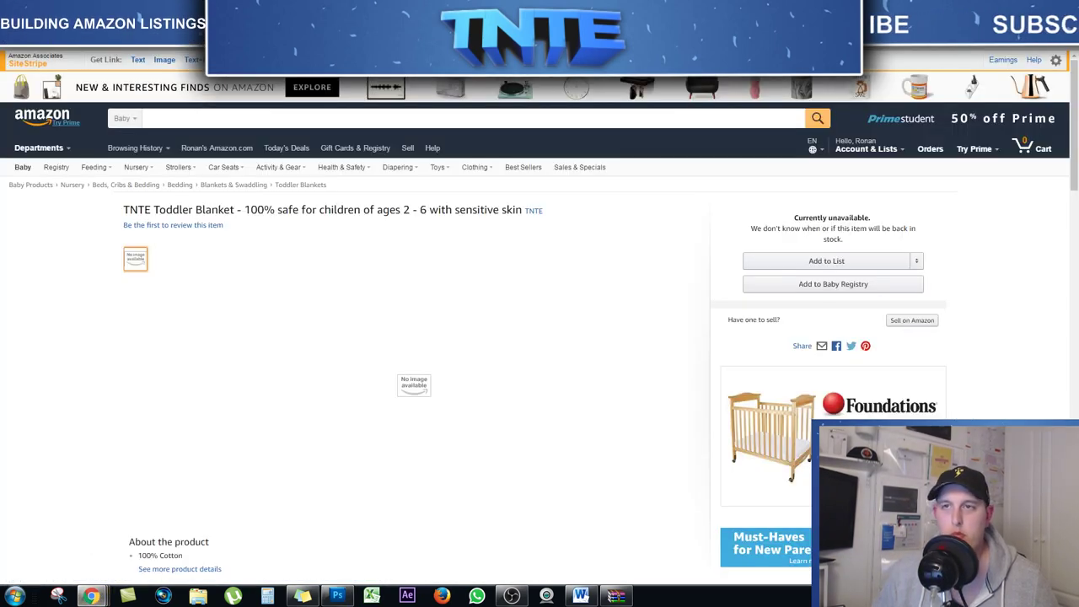
pyautogui.hotkey('ctrl', 'Tab')
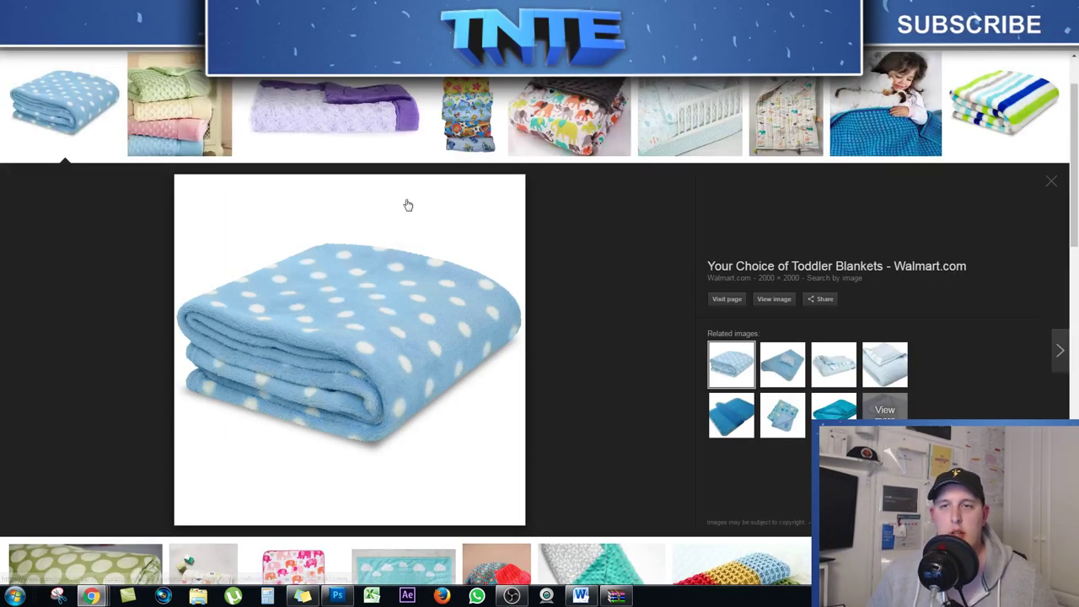
pyautogui.scroll(1, 408, 205)
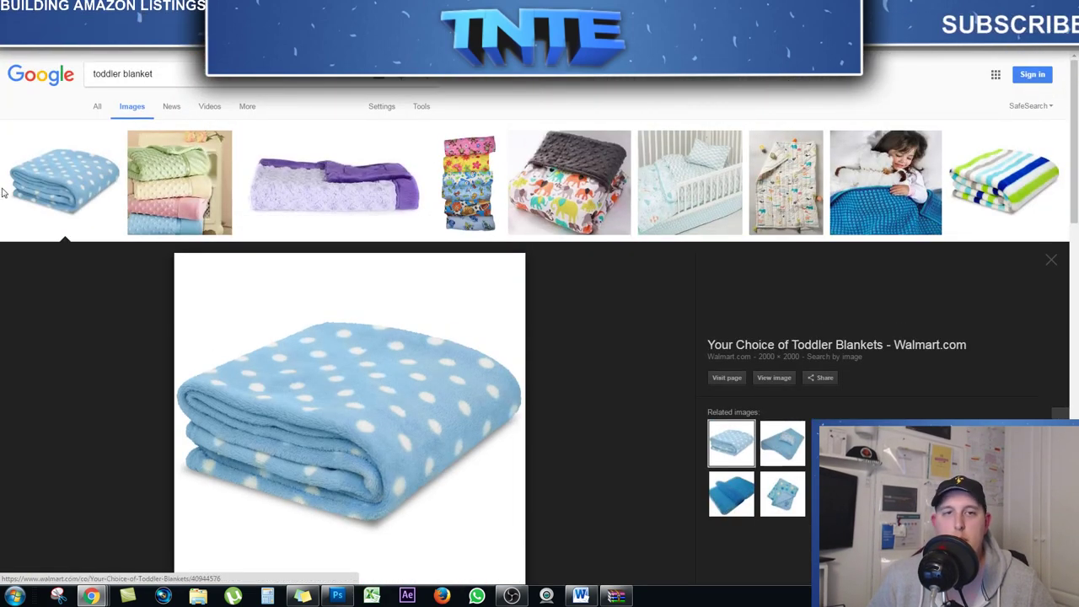
pyautogui.scroll(-1, 147, 191)
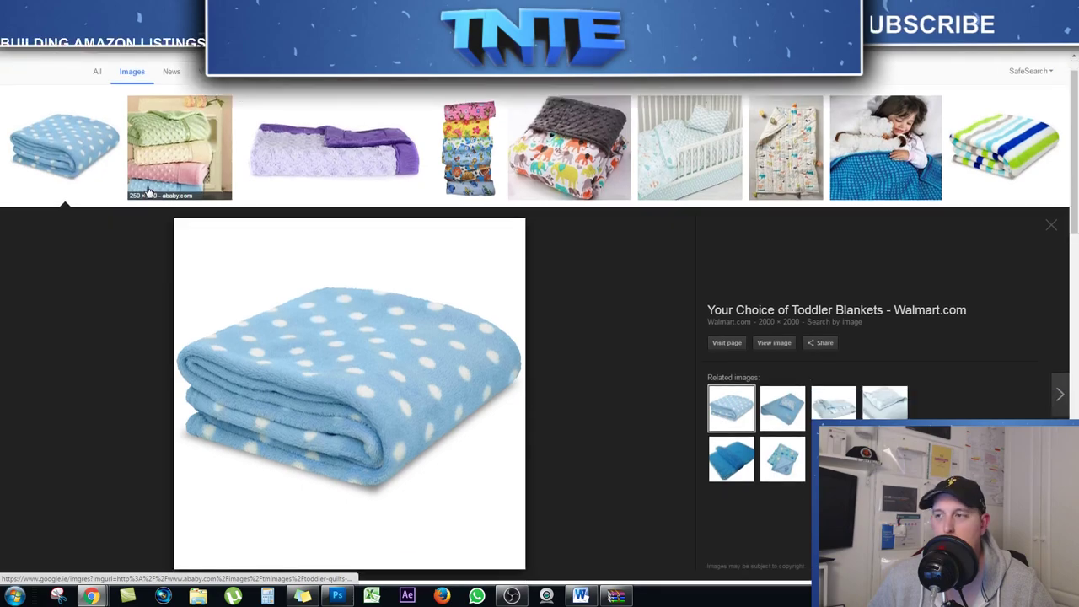
pyautogui.scroll(2, 146, 192)
pyautogui.scroll(-7, 169, 202)
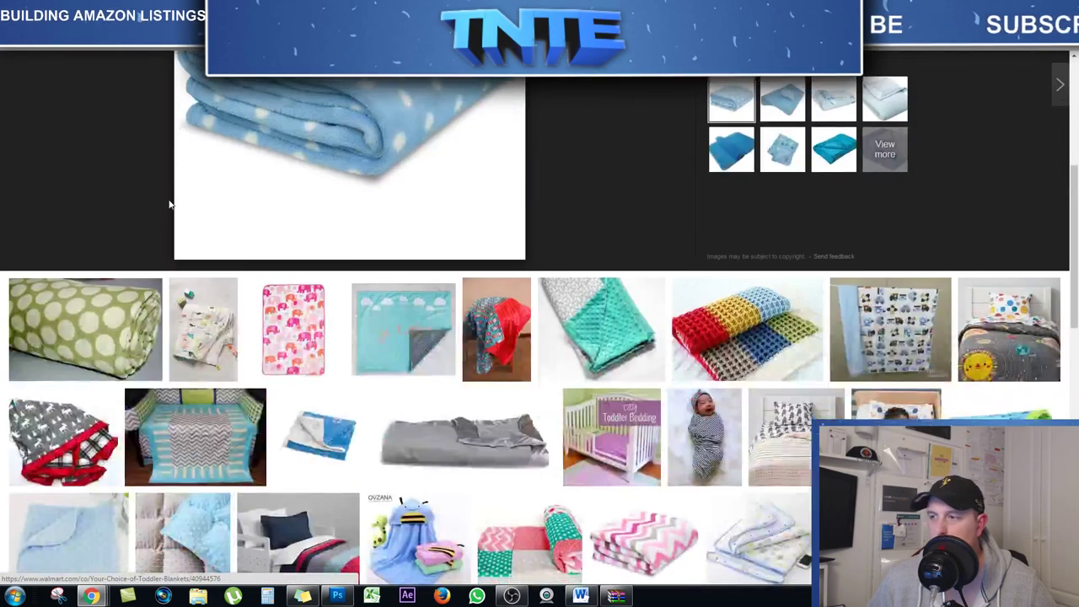
pyautogui.scroll(-3, 201, 209)
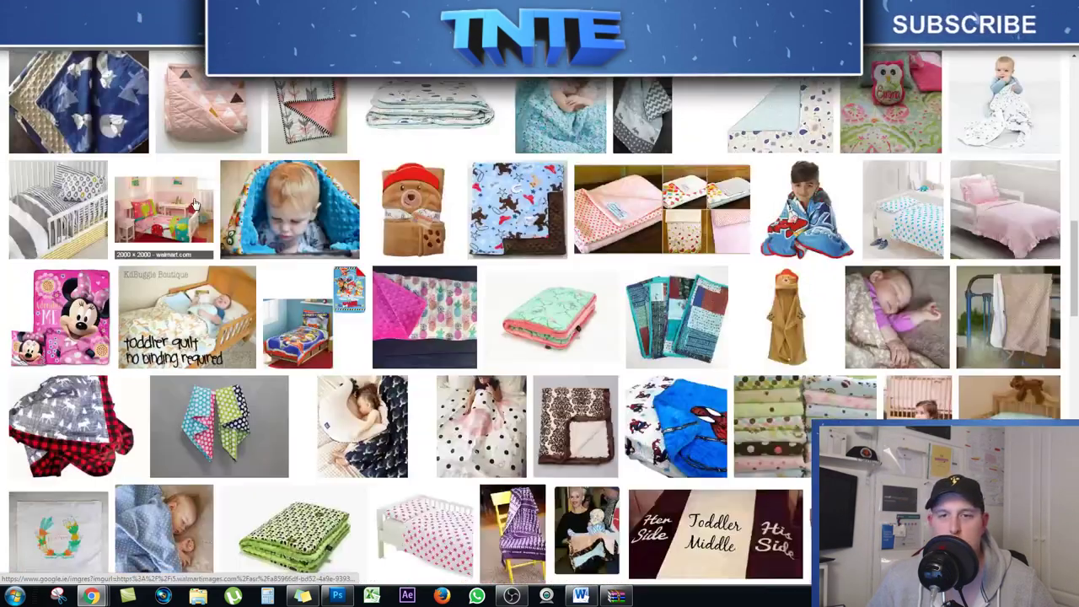
pyautogui.scroll(2, 196, 206)
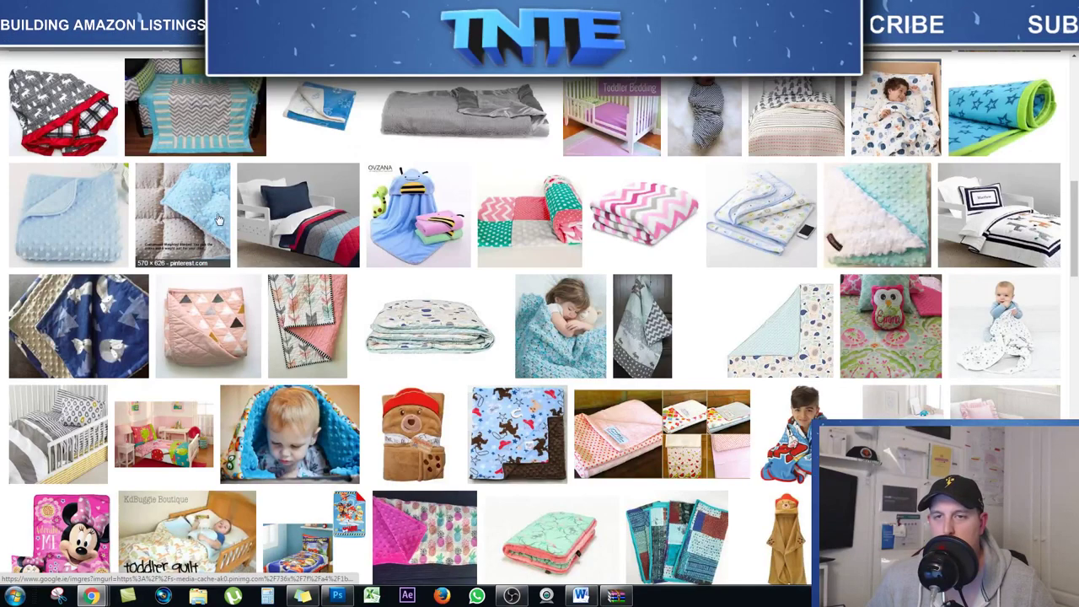
pyautogui.scroll(-2, 514, 226)
pyautogui.scroll(2, 514, 226)
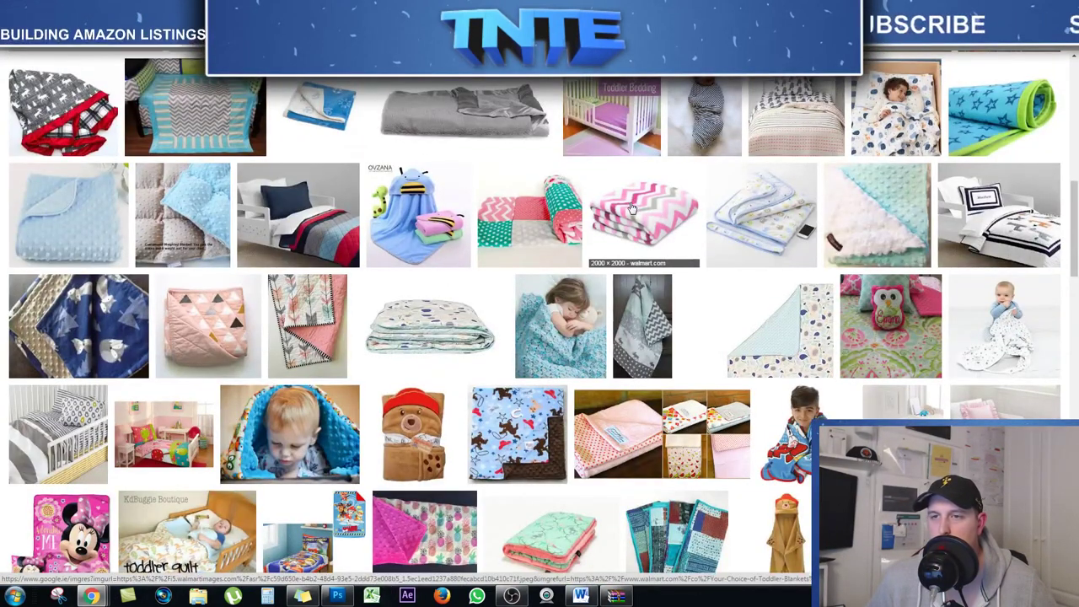
pyautogui.click(630, 209)
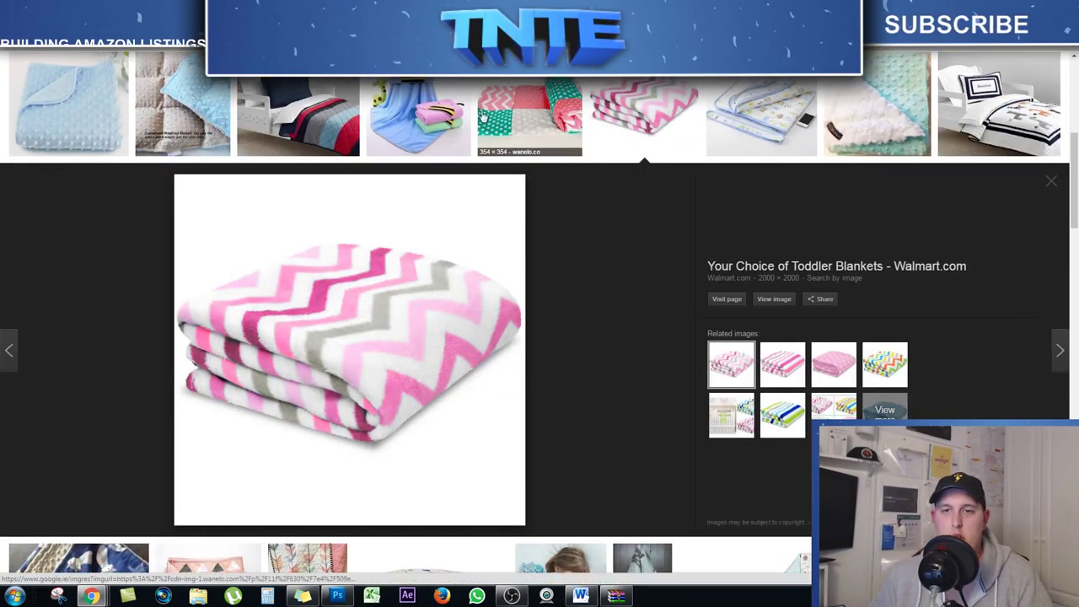
# Open the rose gold triangle quilted blanket from the image results and save its picture as a JPEG named "blanket 2"
pyautogui.scroll(-1, 285, 314)
pyautogui.scroll(-5, 285, 314)
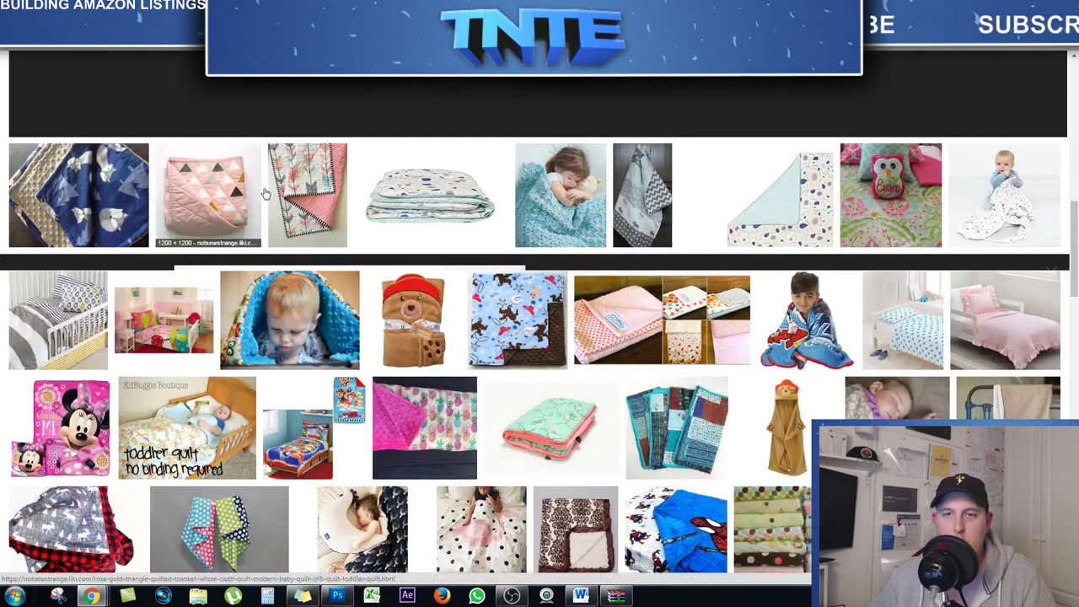
pyautogui.click(260, 194)
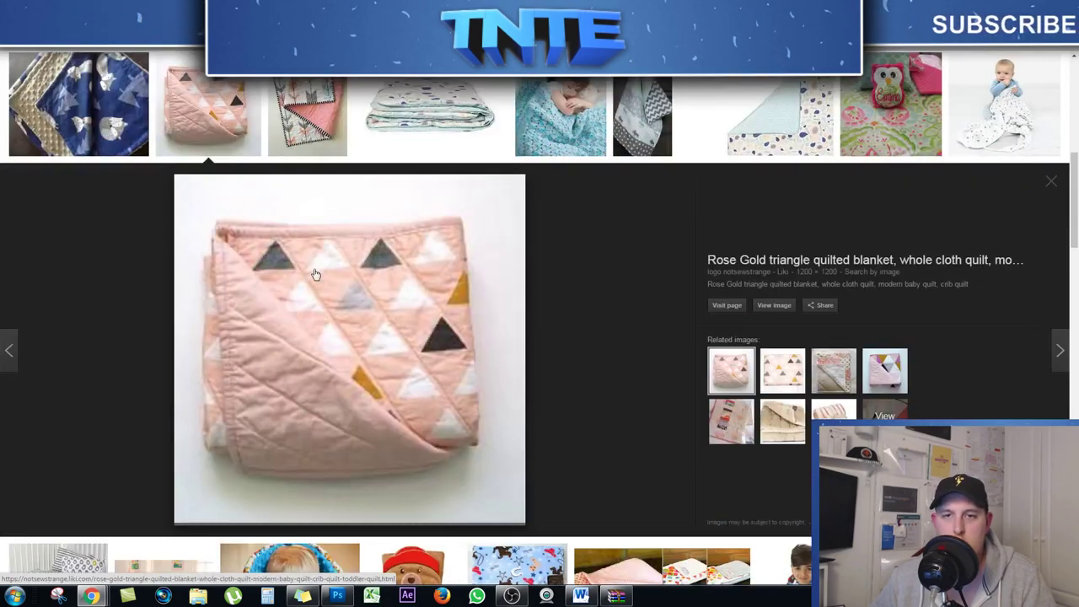
pyautogui.scroll(3, 322, 291)
pyautogui.scroll(-3, 312, 282)
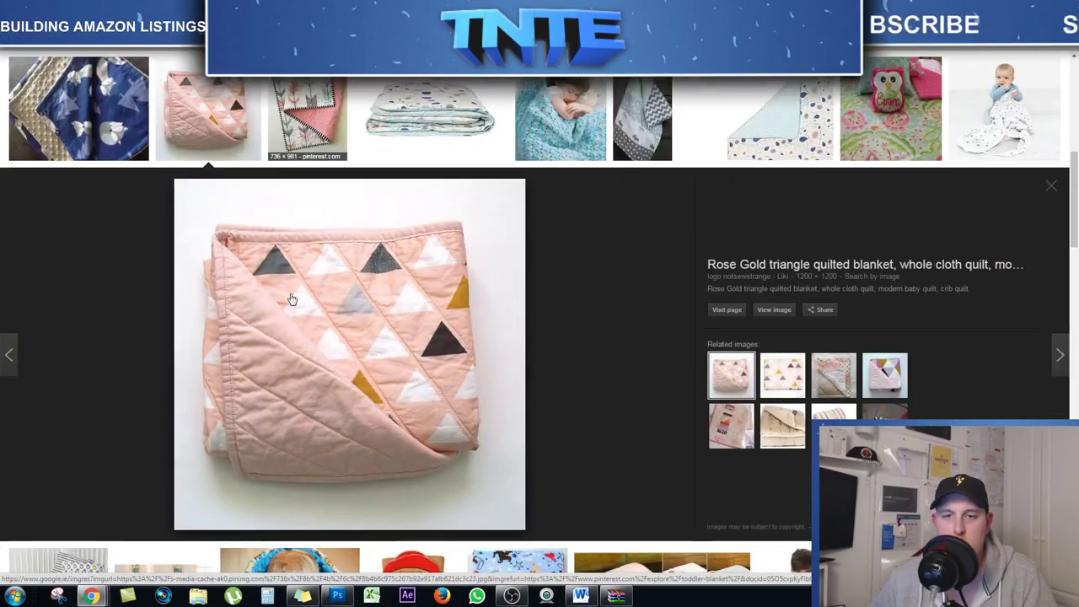
pyautogui.scroll(3, 307, 364)
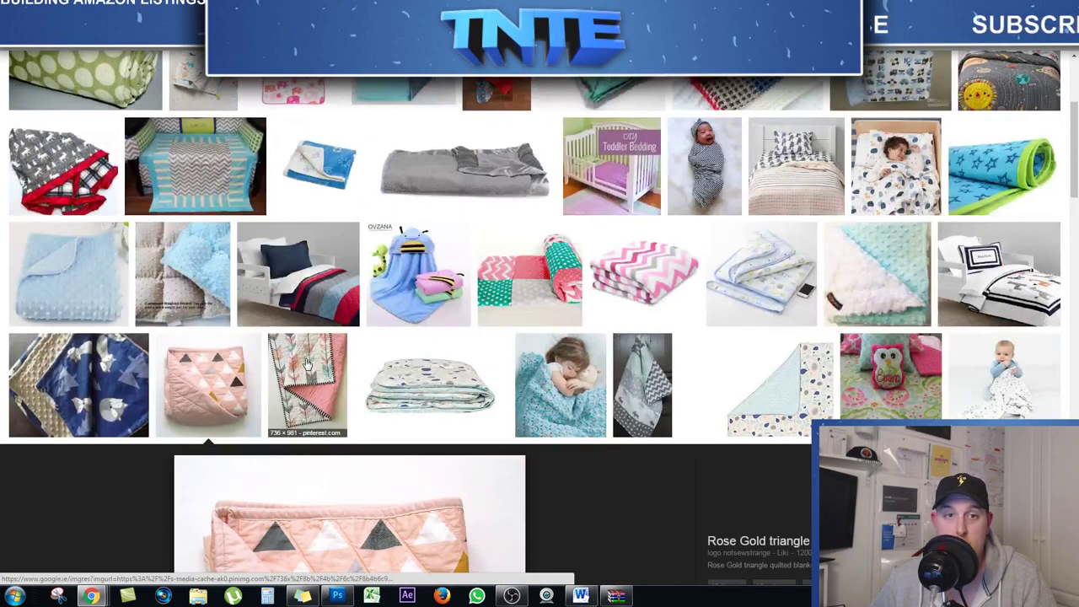
pyautogui.scroll(-3, 321, 340)
pyautogui.rightClick(321, 340)
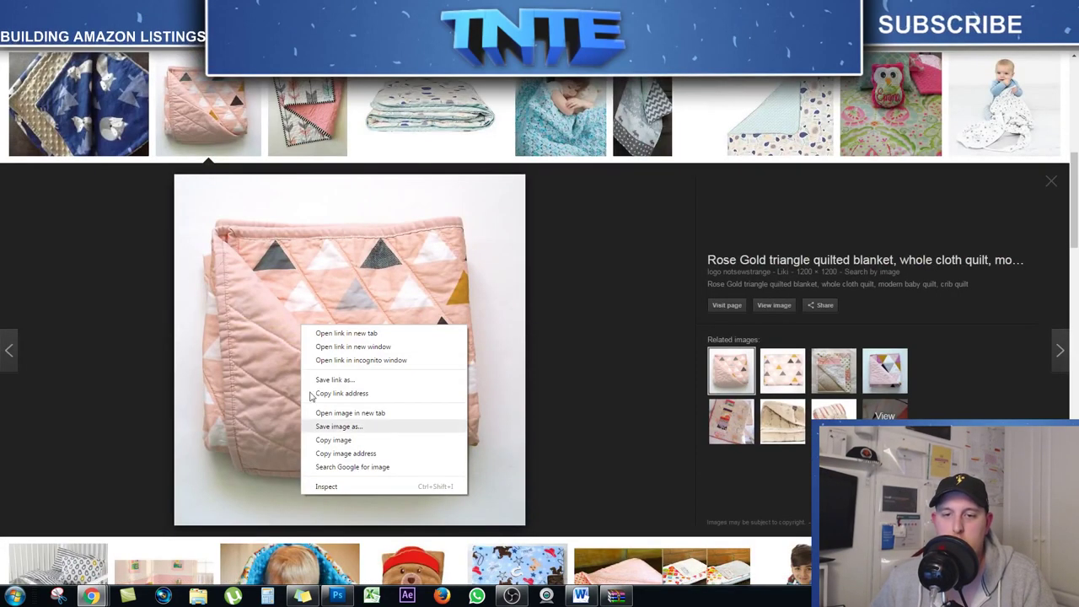
pyautogui.click(349, 426)
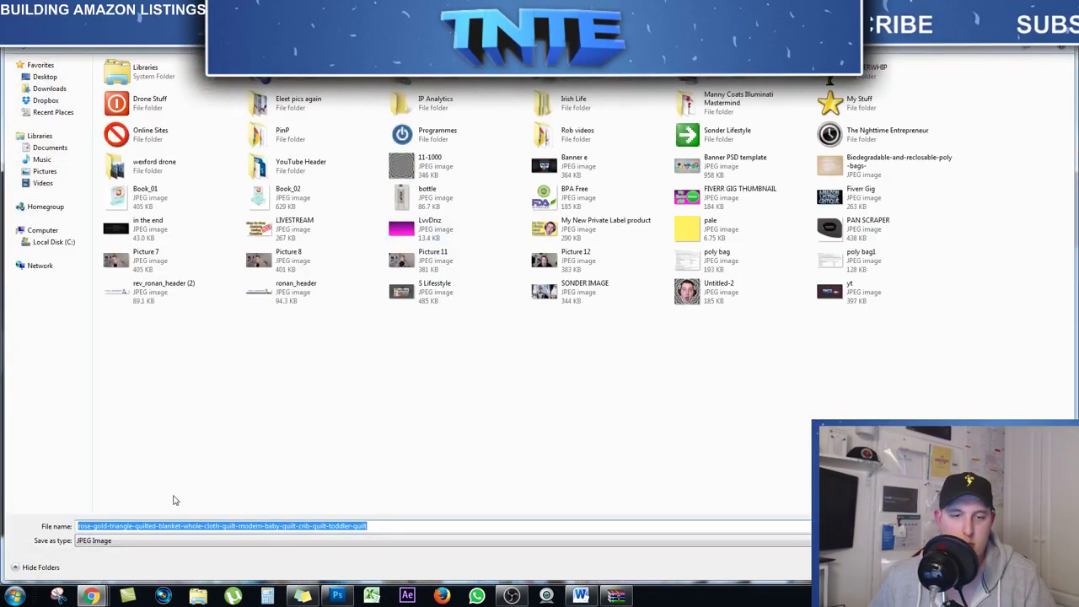
pyautogui.write('blanket')
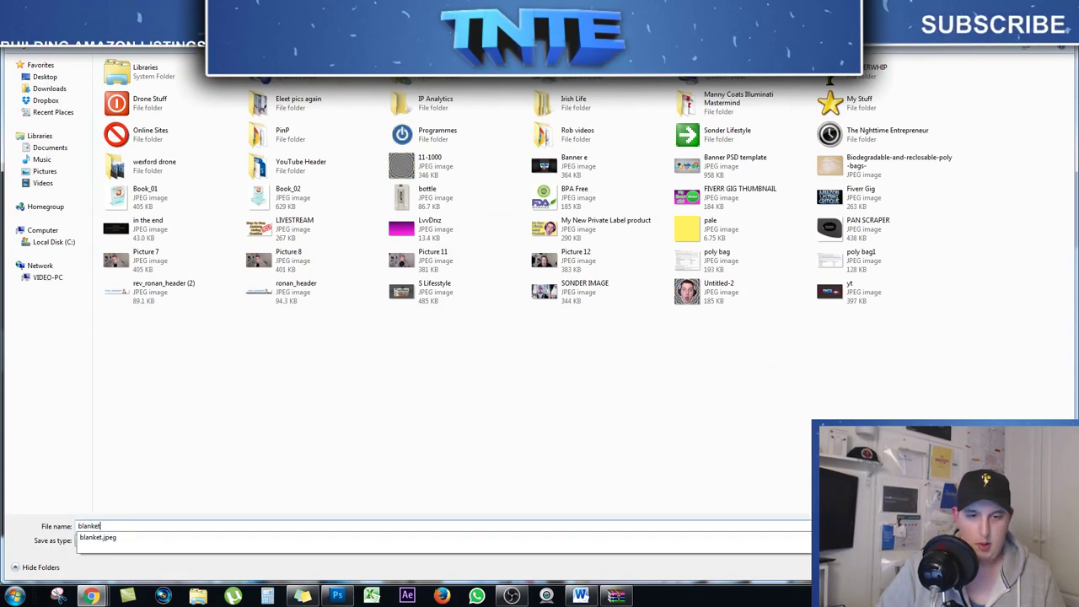
pyautogui.write(' 2')
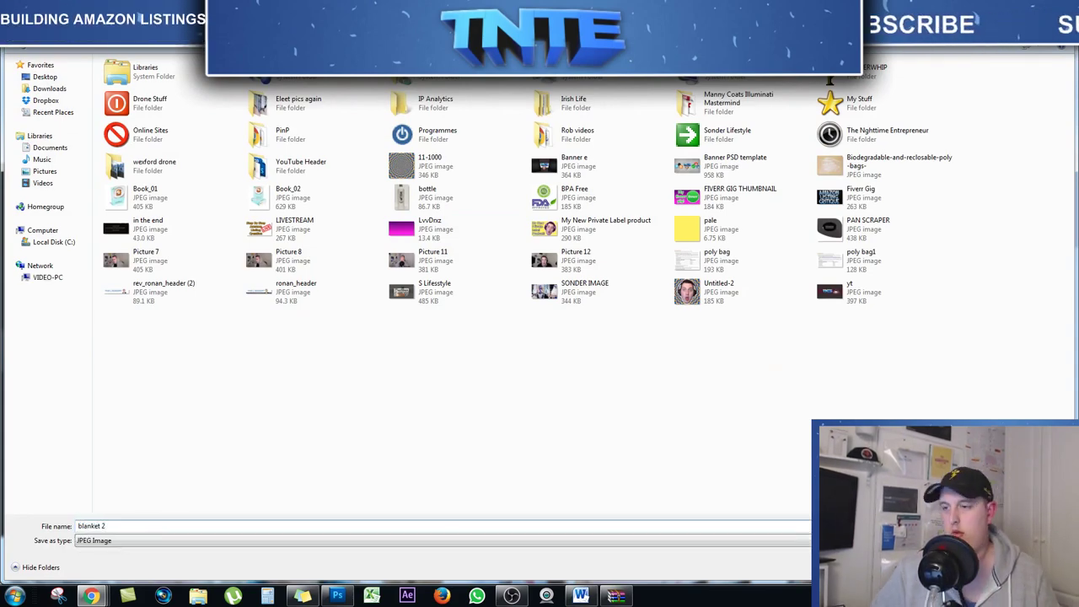
pyautogui.press('Return')
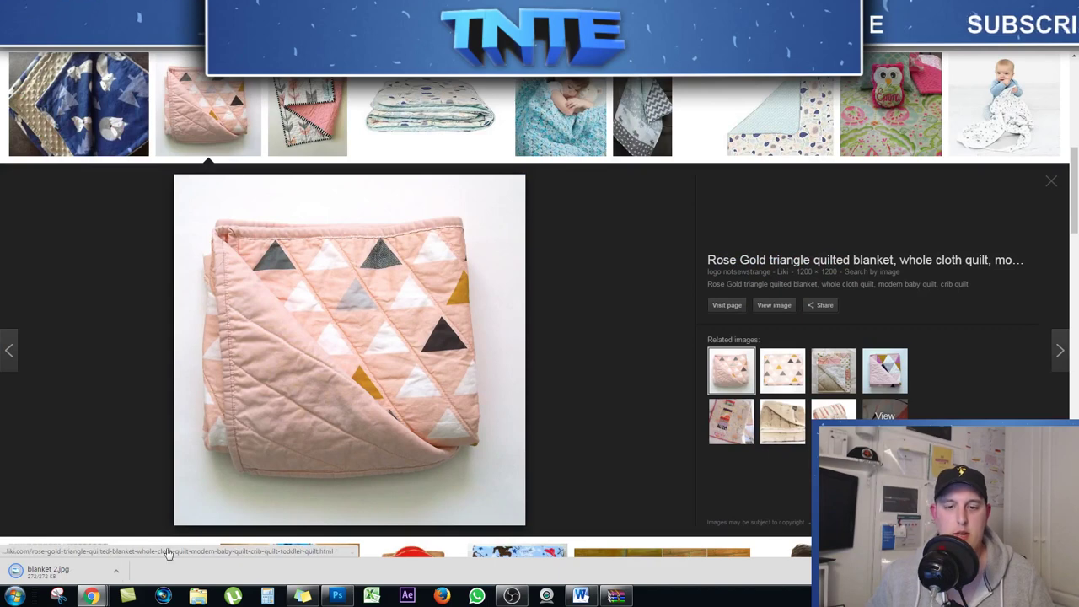
# Switch back to Photoshop and place the "blanket 2" image from the desktop into the blank square document
pyautogui.click(337, 596)
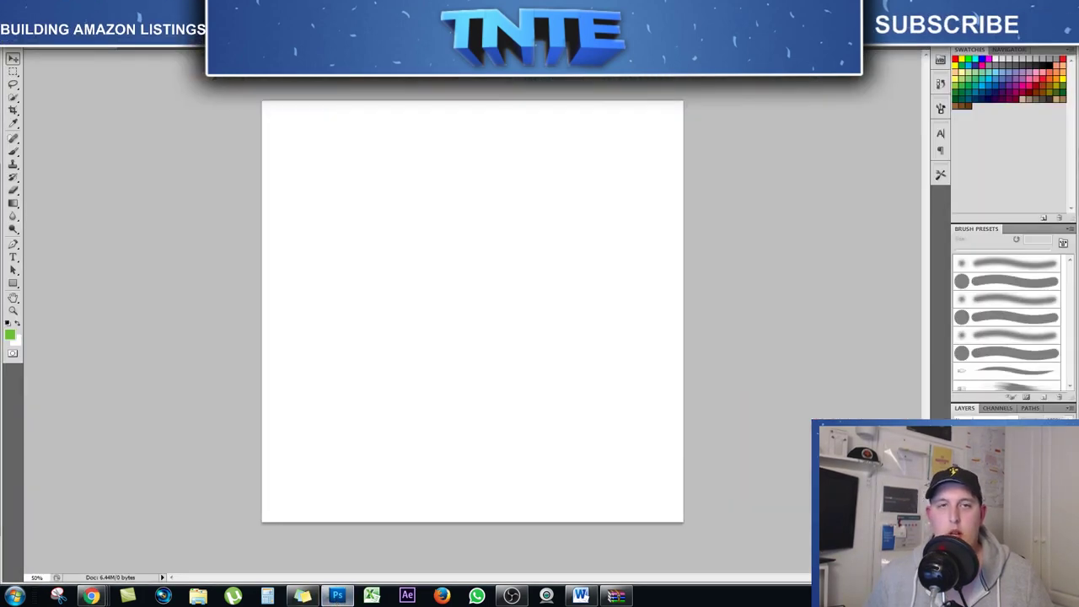
pyautogui.hotkey('alt', 'f')
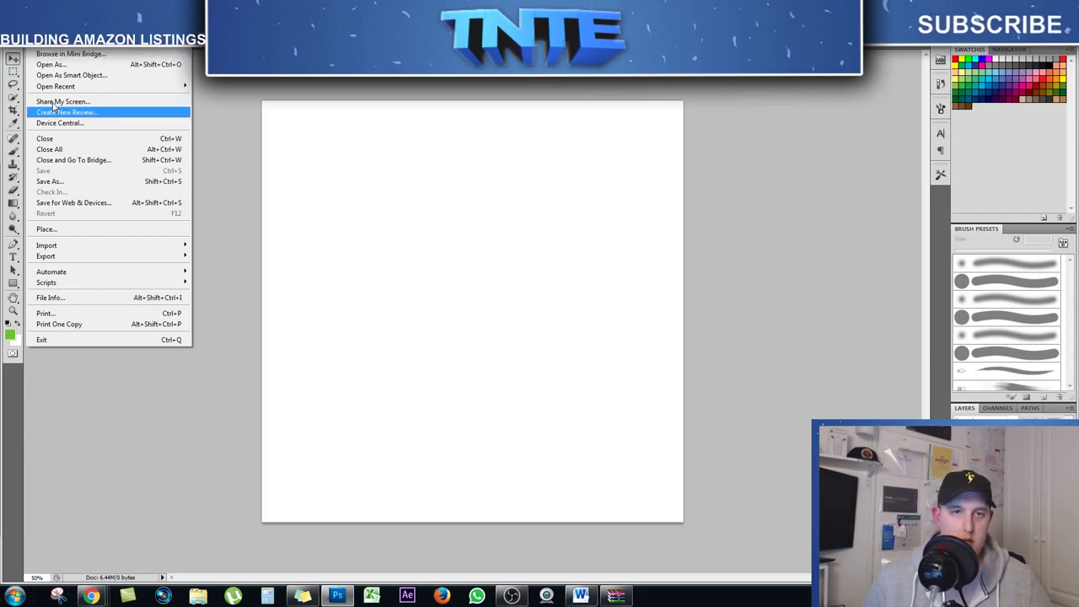
pyautogui.click(59, 233)
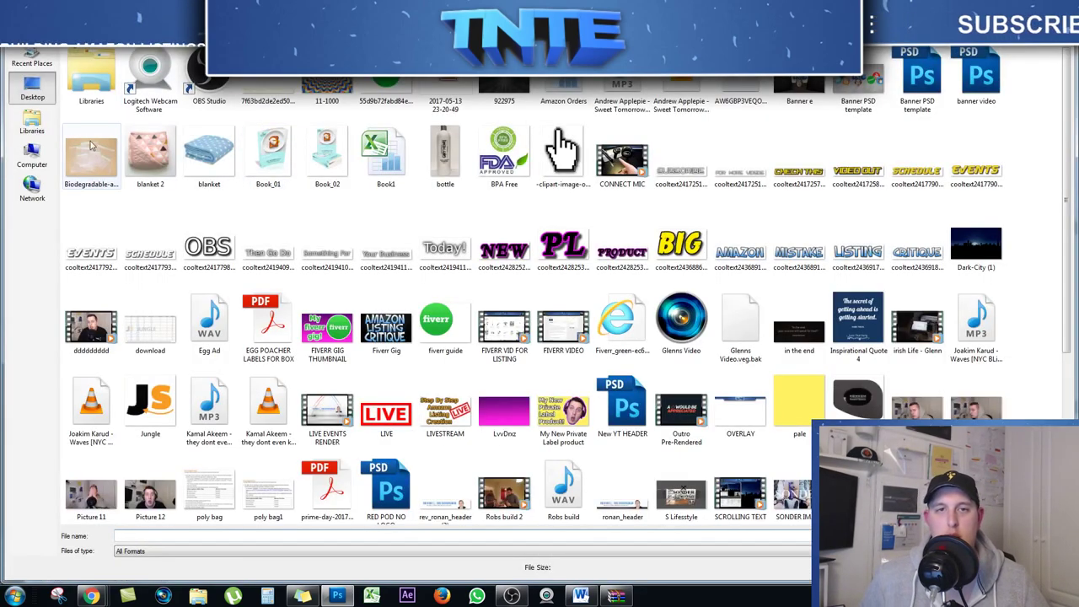
pyautogui.doubleClick(146, 150)
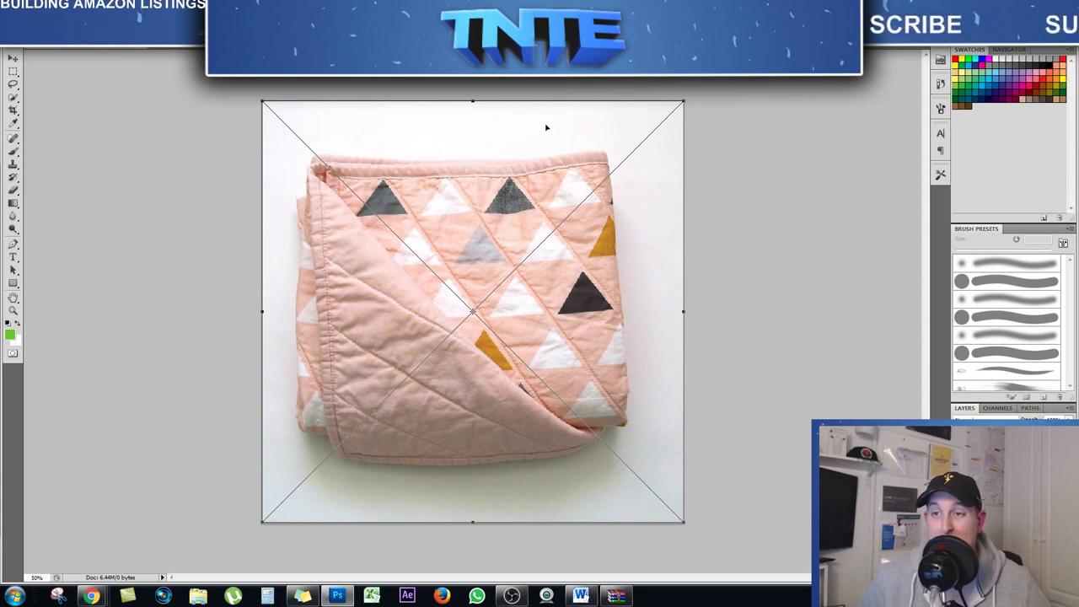
# Enlarge the placed blanket image proportionally until the blanket nearly fills the canvas width, centre it, and apply the transform
pyautogui.moveTo(684, 101); pyautogui.dragTo(722, 74)
pyautogui.moveTo(735, 291); pyautogui.dragTo(753, 285)
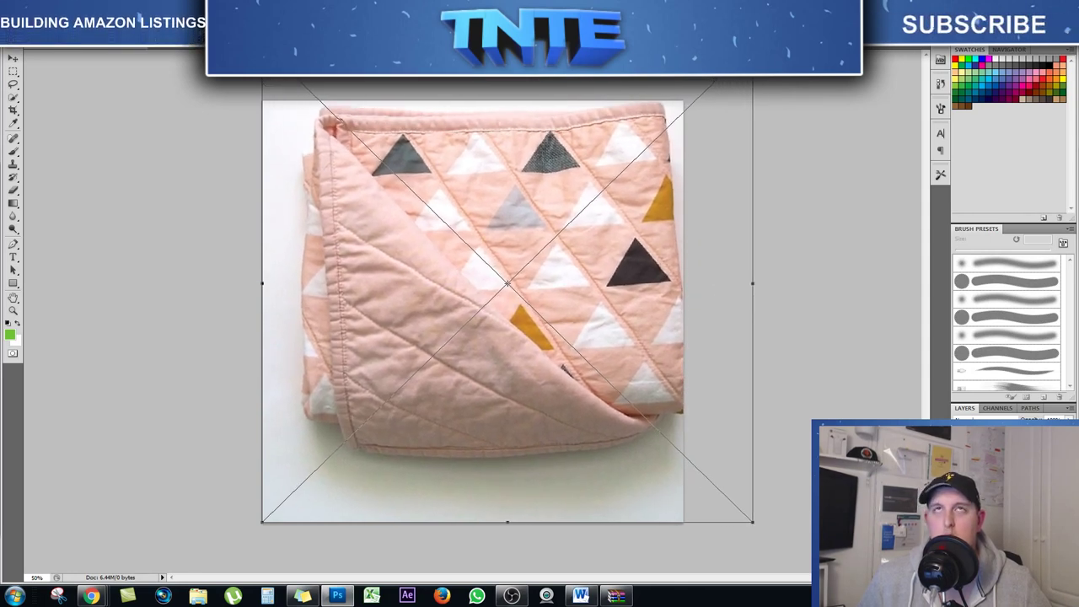
pyautogui.moveTo(541, 217); pyautogui.dragTo(518, 235)
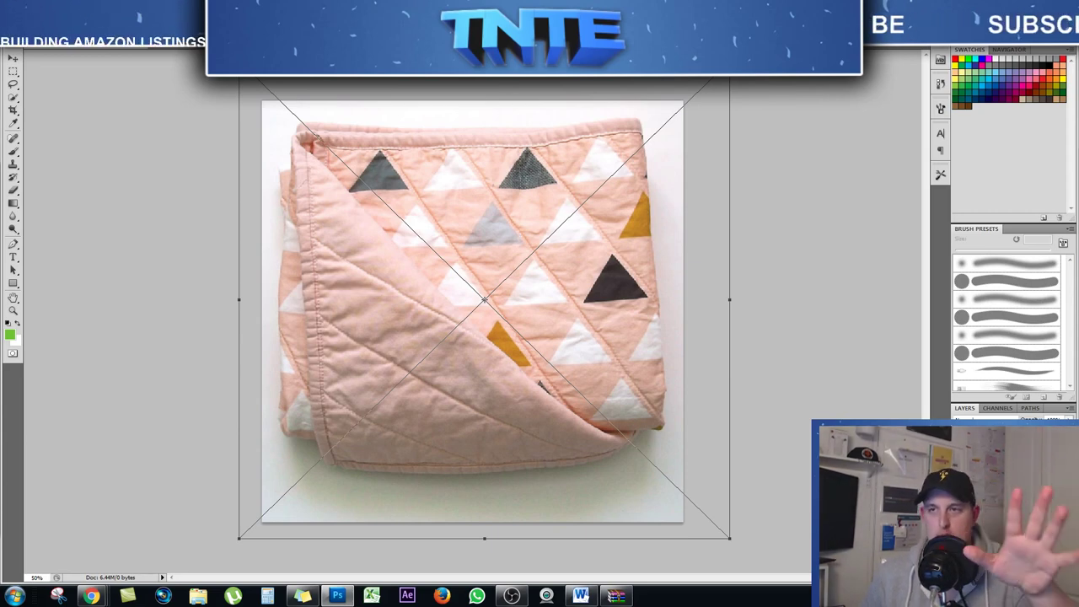
pyautogui.moveTo(729, 299); pyautogui.dragTo(751, 289)
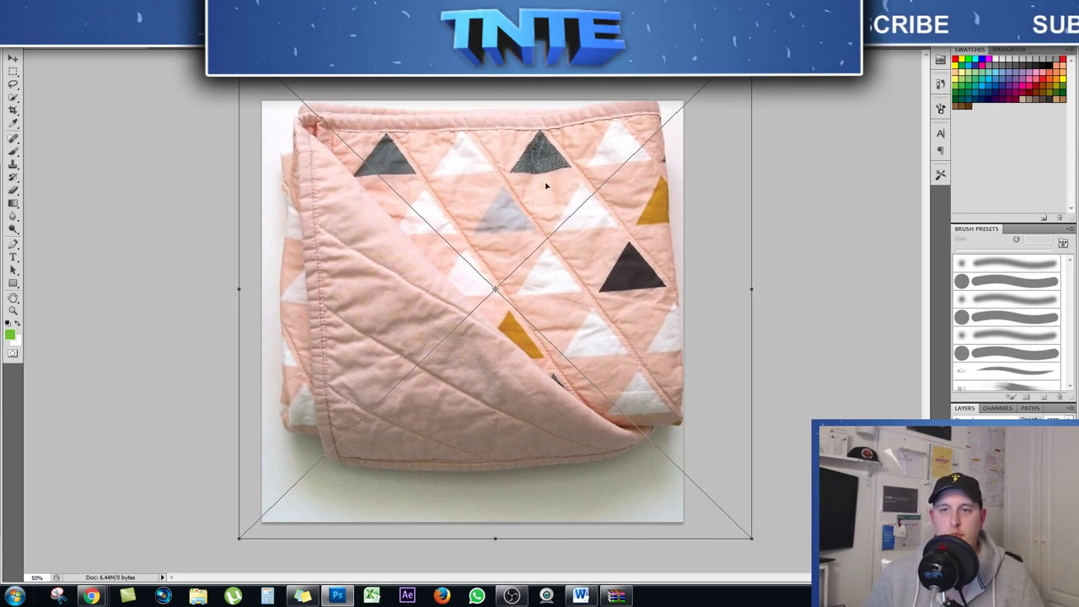
pyautogui.moveTo(546, 186); pyautogui.dragTo(540, 189)
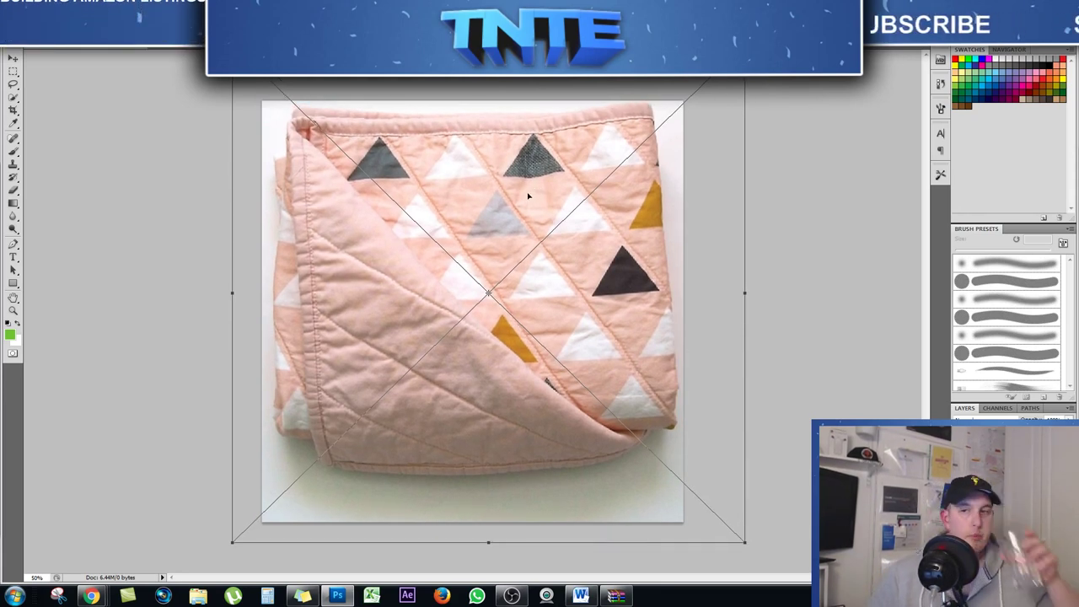
pyautogui.moveTo(528, 191)
pyautogui.mouseDown()
pyautogui.moveTo(498, 211)
pyautogui.moveTo(525, 206)
pyautogui.mouseUp()
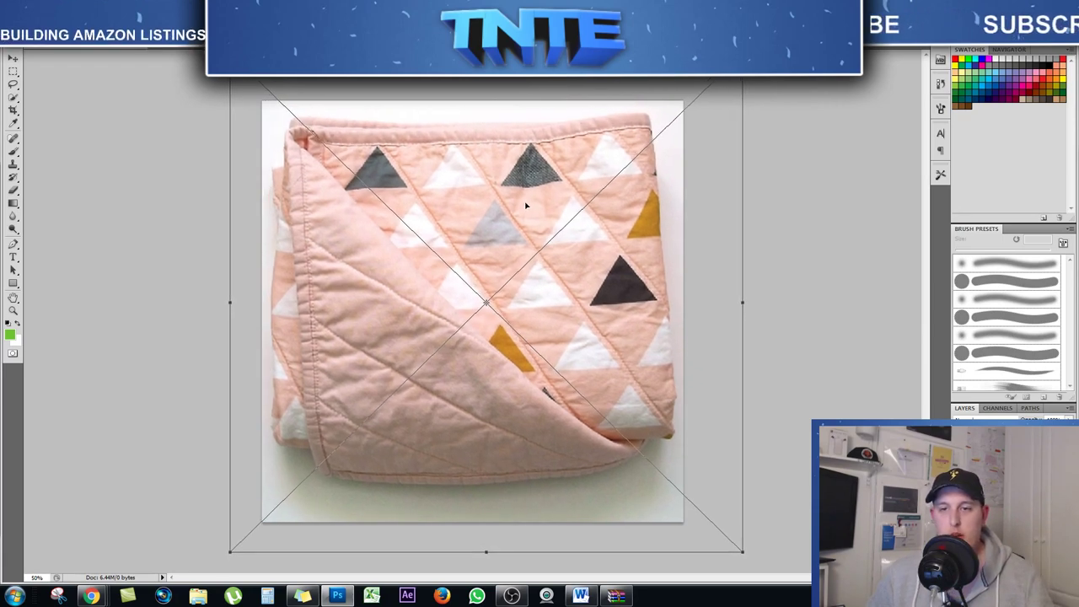
pyautogui.press('Return')
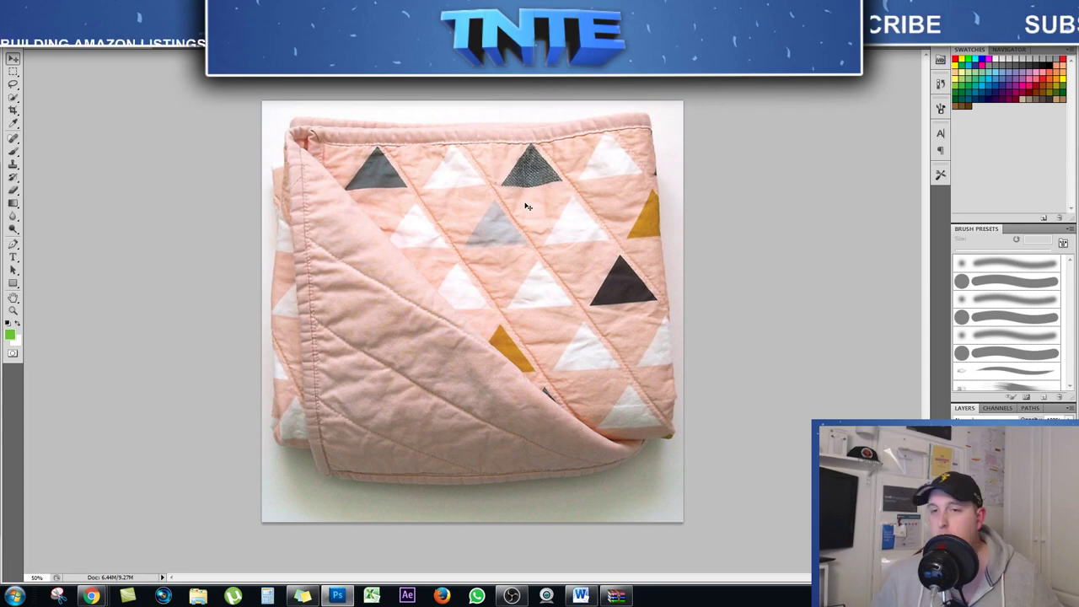
# Activate the Quick Selection tool and open its brush settings for tracing the blanket
pyautogui.hotkey('ctrl', '+')
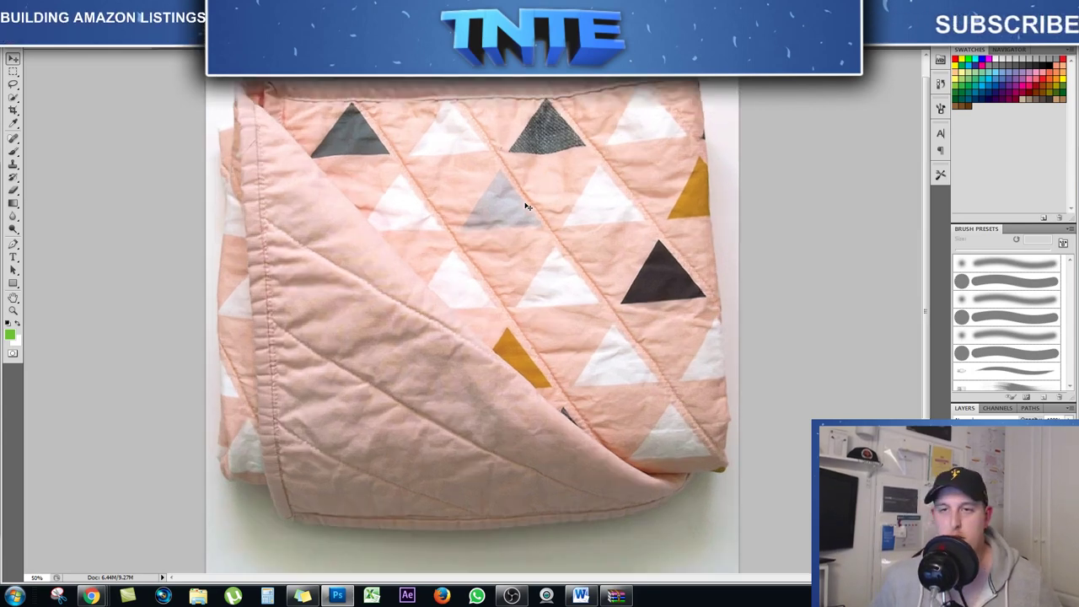
pyautogui.hotkey('ctrl', '-')
pyautogui.hotkey('ctrl', '+')
pyautogui.hotkey('ctrl', '+')
pyautogui.hotkey('ctrl', '-')
pyautogui.hotkey('ctrl', '-')
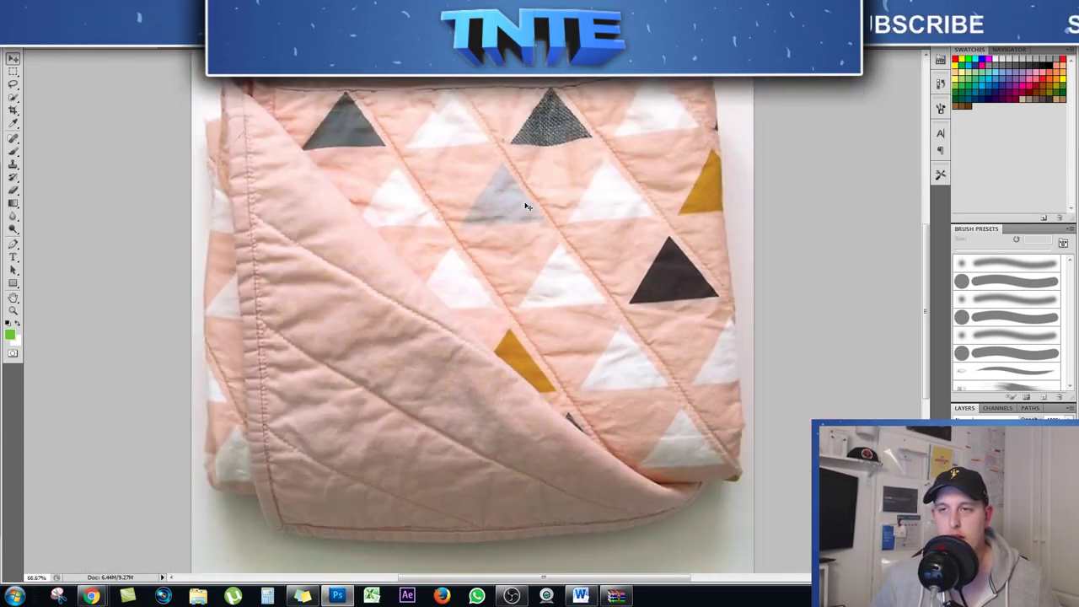
pyautogui.hotkey('ctrl', '+')
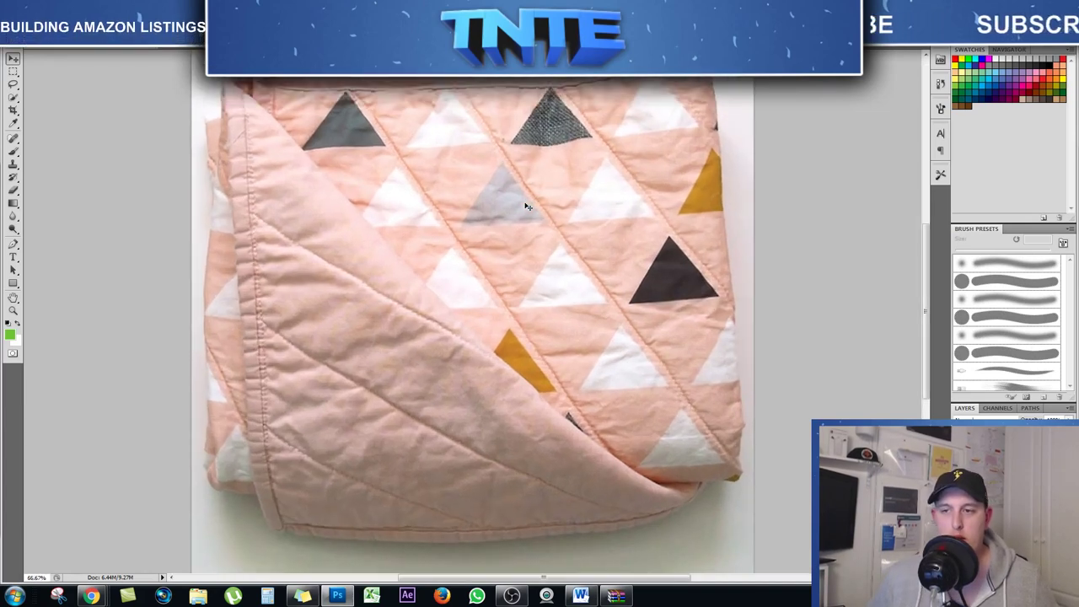
pyautogui.moveTo(923, 290); pyautogui.dragTo(927, 286)
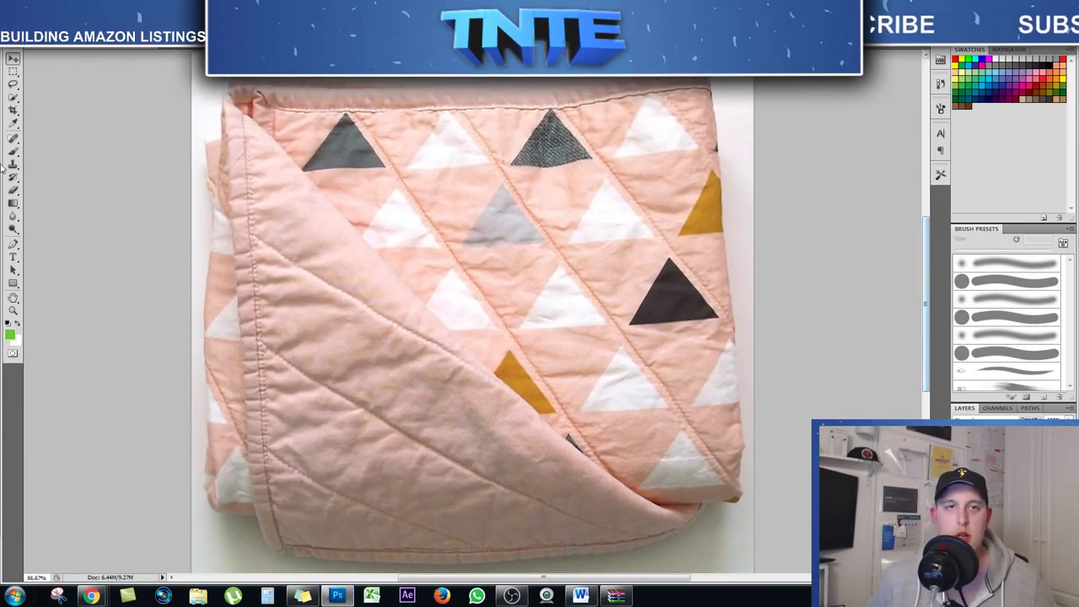
pyautogui.click(13, 99)
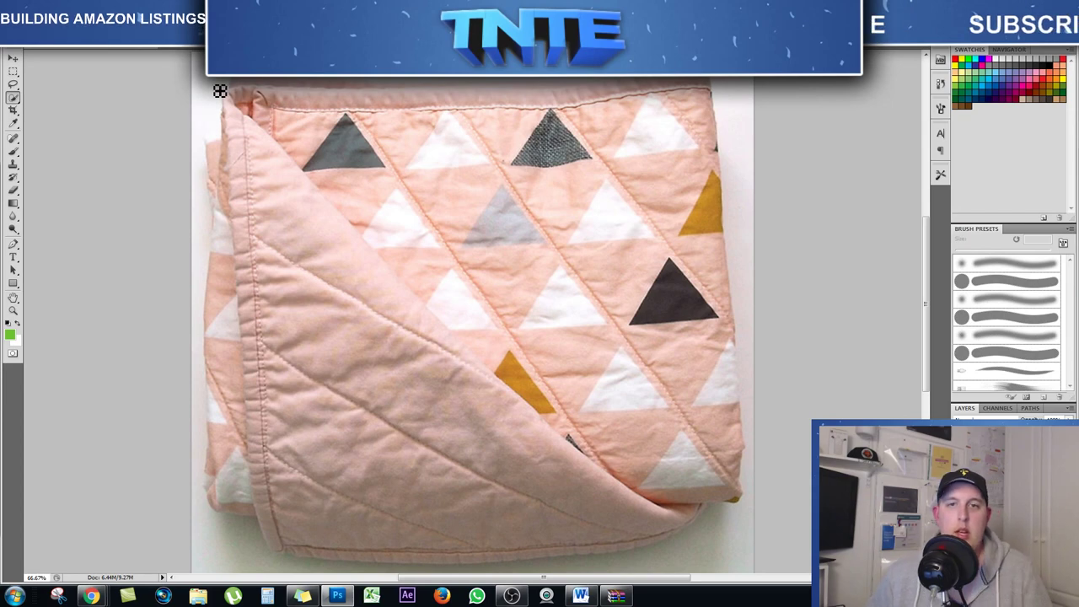
pyautogui.click(80, 38)
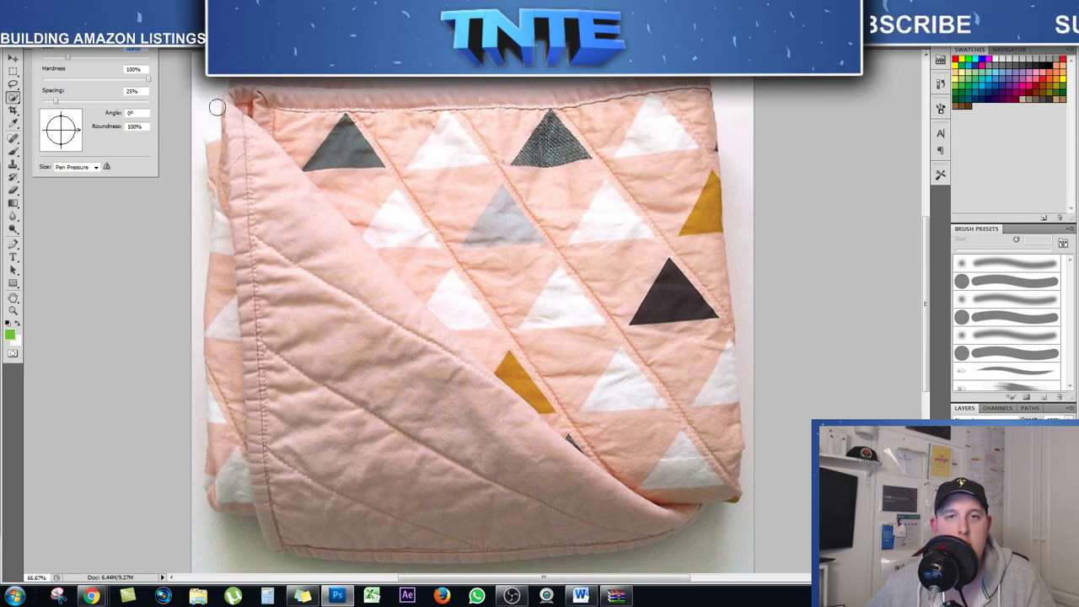
# Brush a quick selection over the whole blanket, from the dark triangle across the upper edge and down the left side
pyautogui.click(358, 147)
pyautogui.click(358, 146)
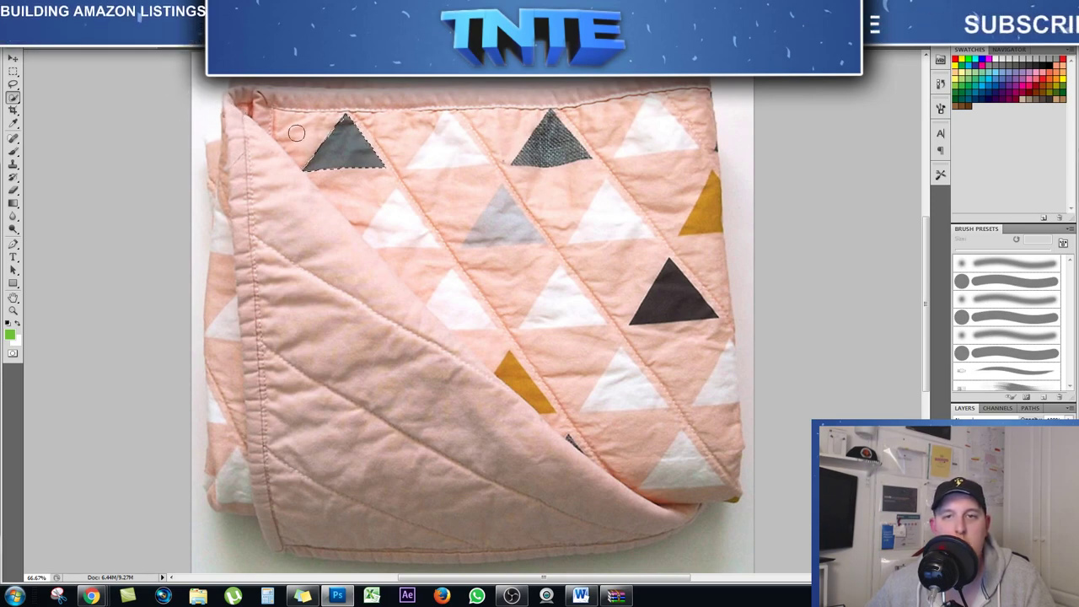
pyautogui.moveTo(251, 94)
pyautogui.mouseDown()
pyautogui.moveTo(475, 111)
pyautogui.moveTo(457, 108)
pyautogui.mouseUp()
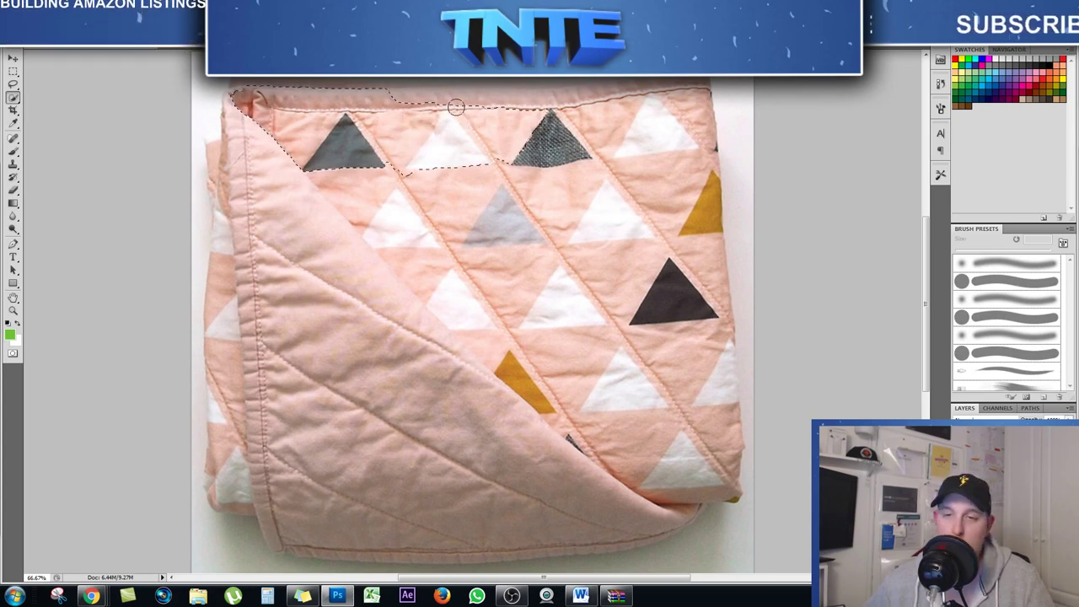
pyautogui.moveTo(363, 110)
pyautogui.mouseDown()
pyautogui.moveTo(506, 104)
pyautogui.moveTo(549, 139)
pyautogui.moveTo(453, 258)
pyautogui.moveTo(463, 373)
pyautogui.moveTo(537, 411)
pyautogui.moveTo(607, 363)
pyautogui.moveTo(590, 439)
pyautogui.moveTo(666, 472)
pyautogui.moveTo(617, 203)
pyautogui.moveTo(379, 312)
pyautogui.moveTo(337, 279)
pyautogui.moveTo(232, 260)
pyautogui.moveTo(473, 396)
pyautogui.moveTo(548, 455)
pyautogui.moveTo(304, 388)
pyautogui.moveTo(232, 458)
pyautogui.moveTo(228, 488)
pyautogui.mouseUp()
# Subtract the background strip beside the upper right edge of the blanket from the selection
pyautogui.scroll(-1, 380, 312)
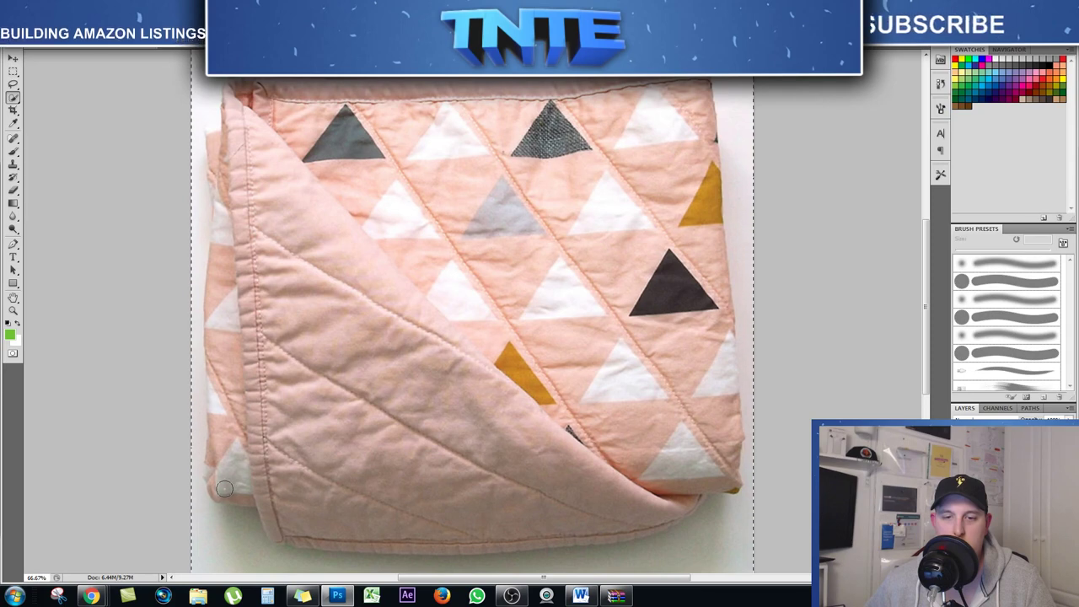
pyautogui.scroll(-2, 225, 489)
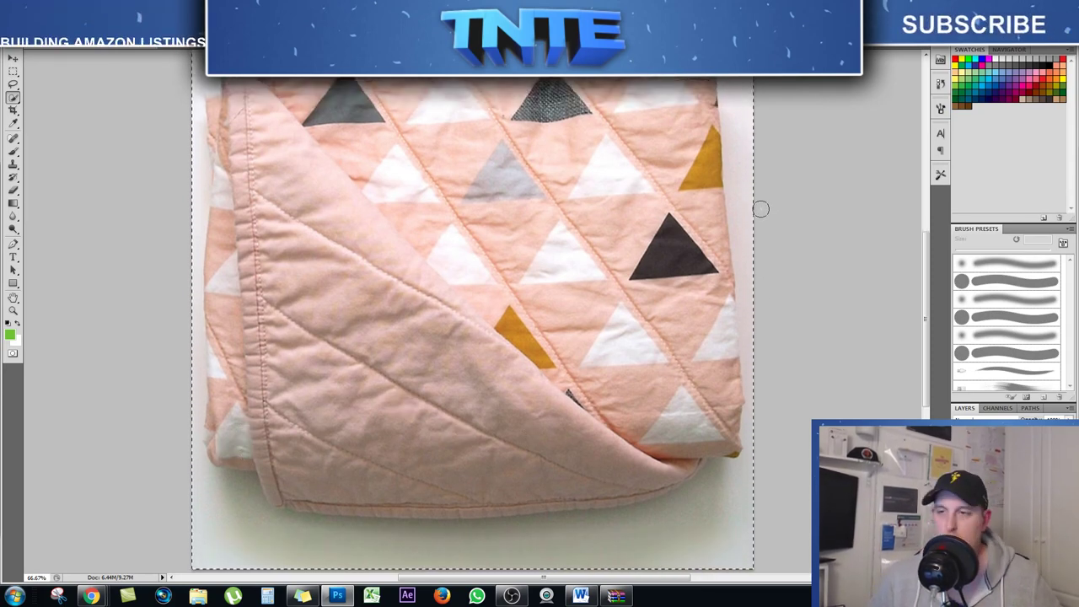
pyautogui.click(738, 196)
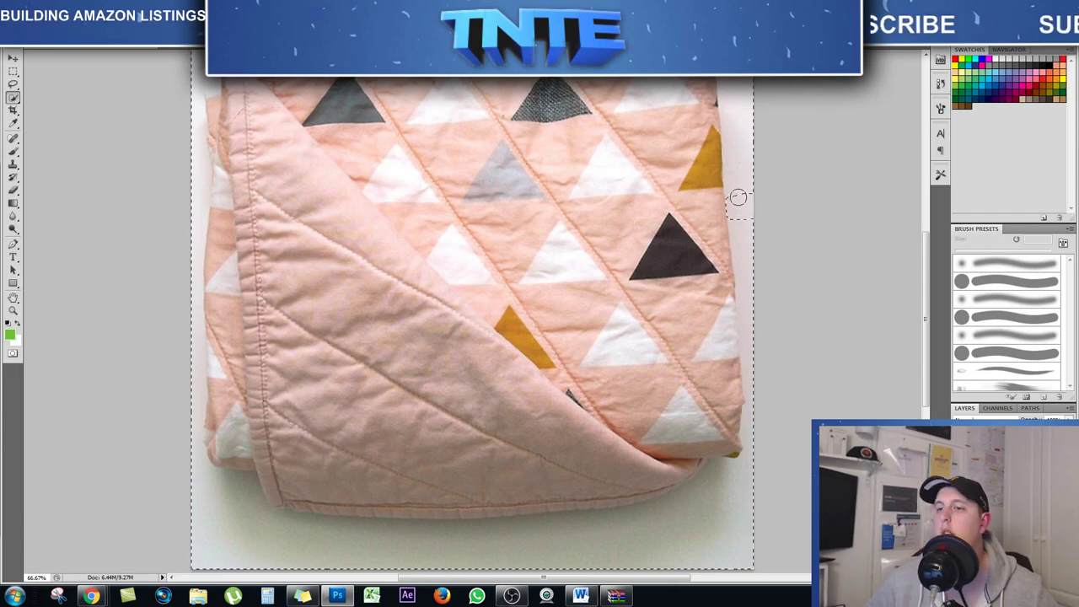
pyautogui.click(739, 180)
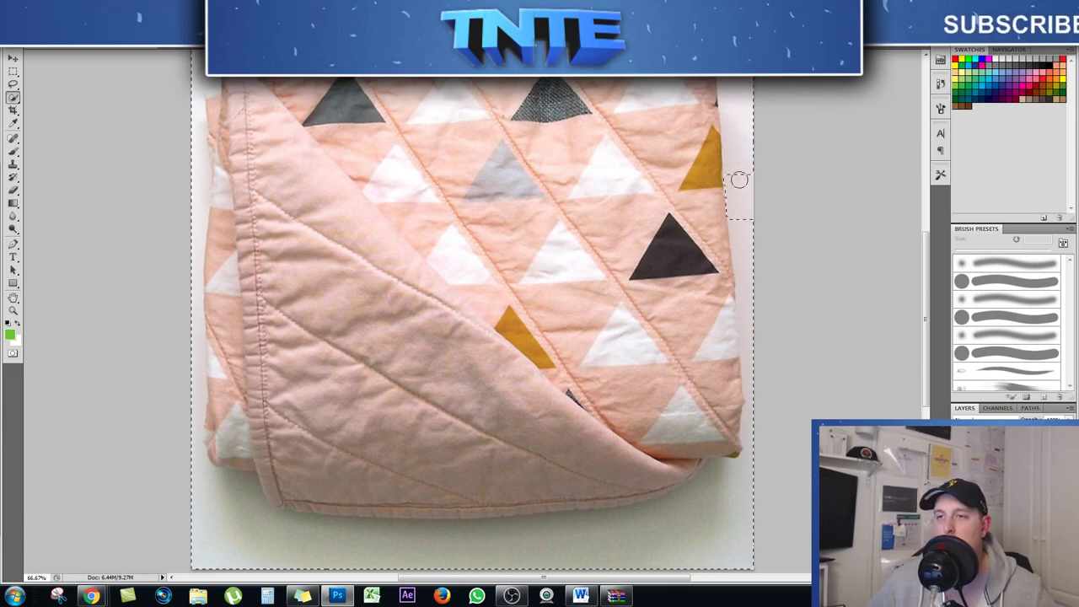
pyautogui.click(737, 113)
pyautogui.scroll(2, 737, 144)
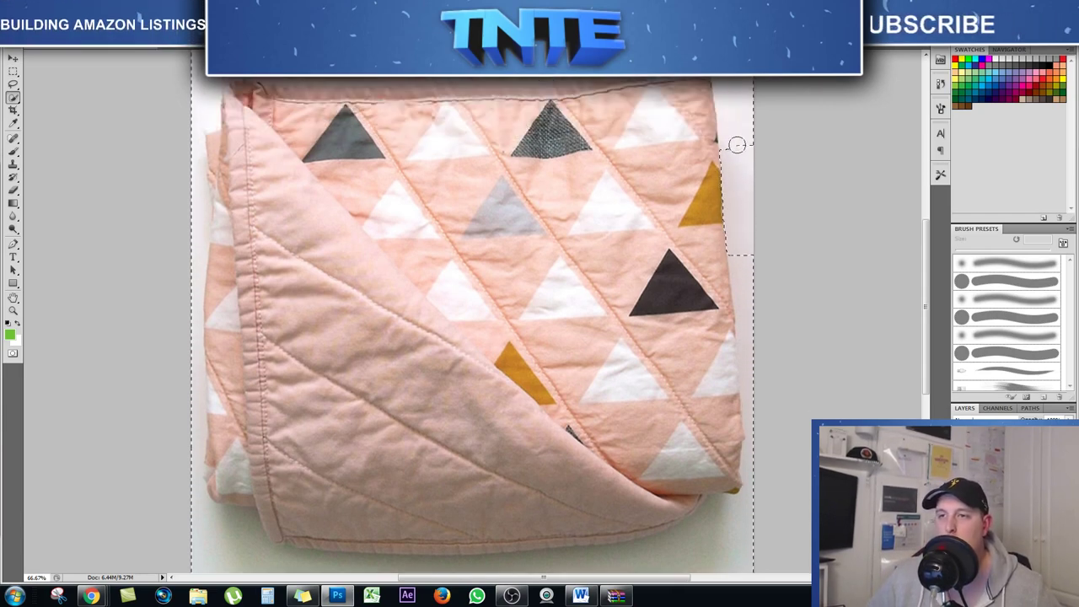
pyautogui.click(737, 144)
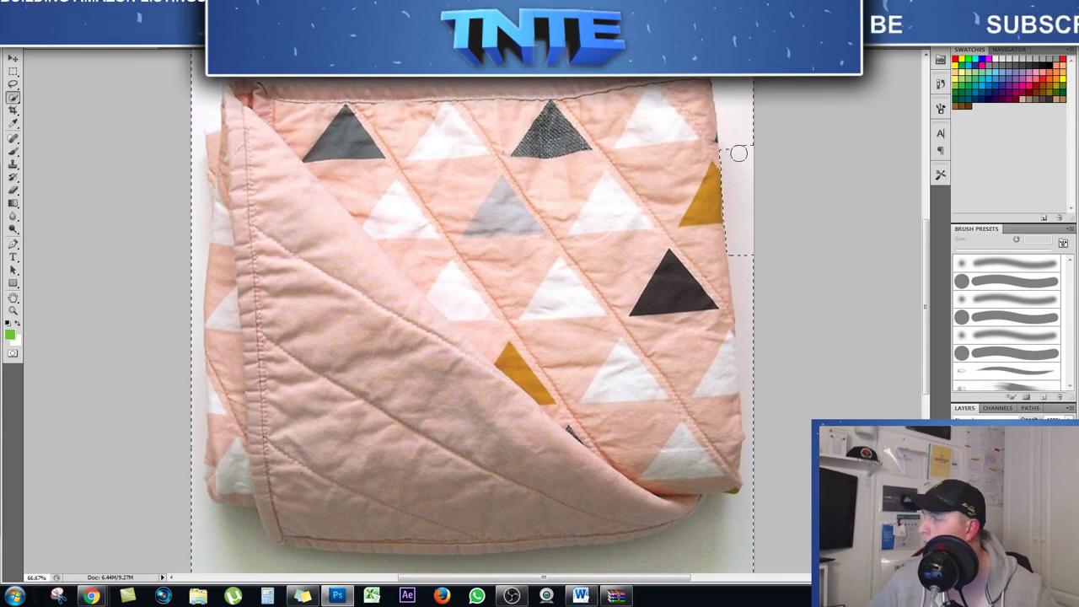
# Subtract the background above the blanket's top edge from the selection, working from the right corner to the left corner
pyautogui.scroll(2, 730, 103)
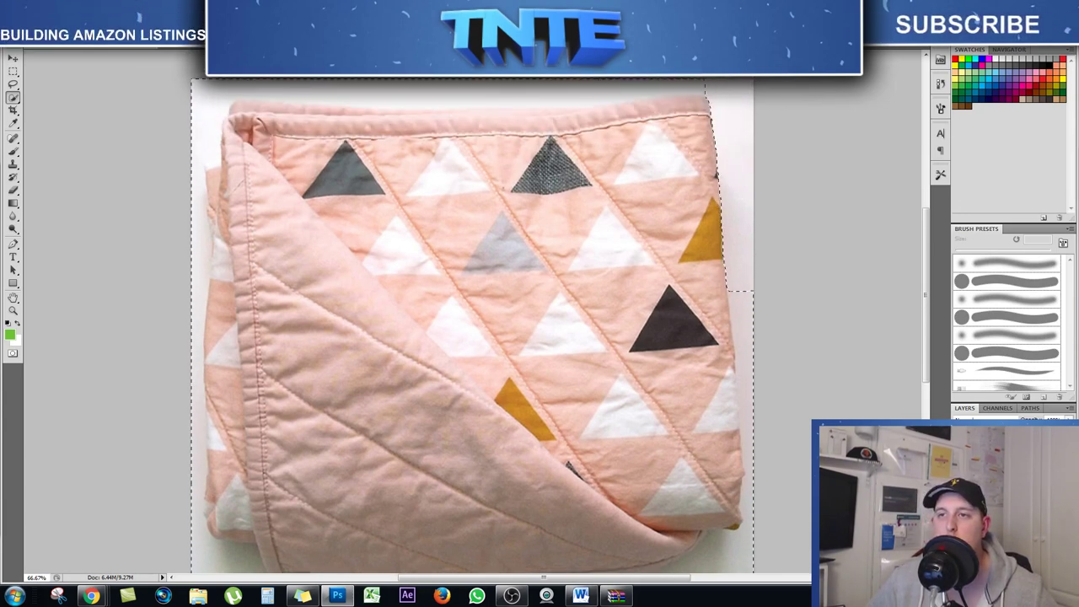
pyautogui.click(644, 81)
pyautogui.click(643, 102)
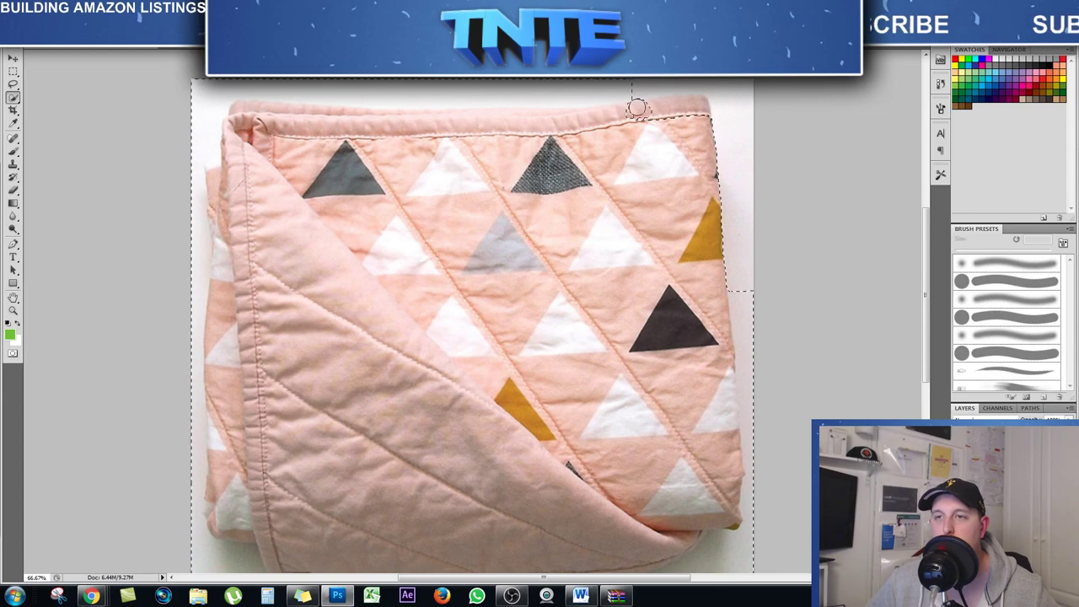
pyautogui.click(673, 105)
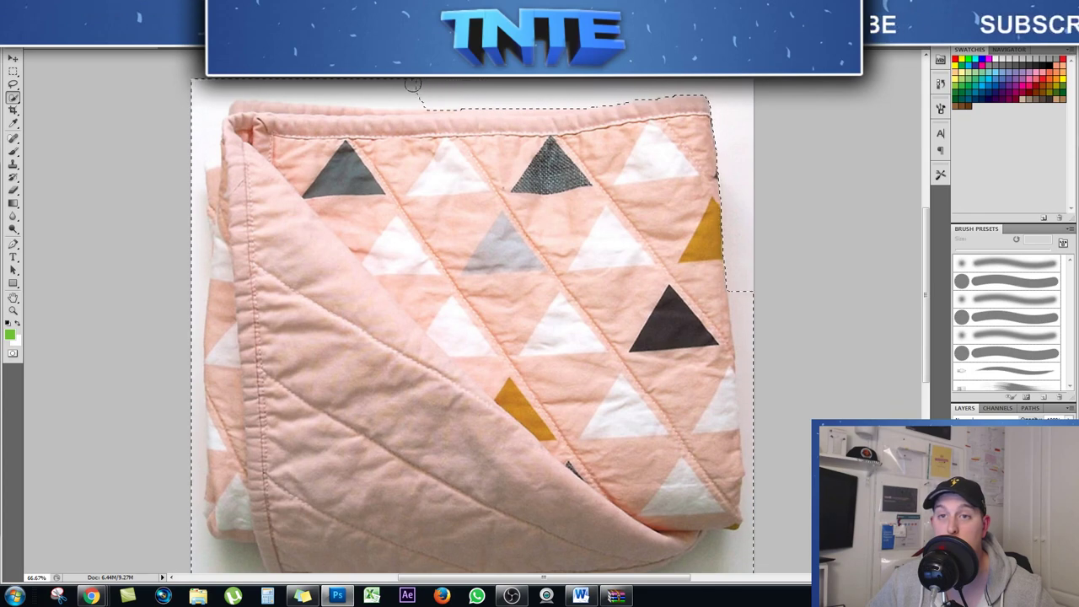
pyautogui.moveTo(390, 87)
pyautogui.mouseDown()
pyautogui.moveTo(264, 85)
pyautogui.moveTo(238, 111)
pyautogui.mouseUp()
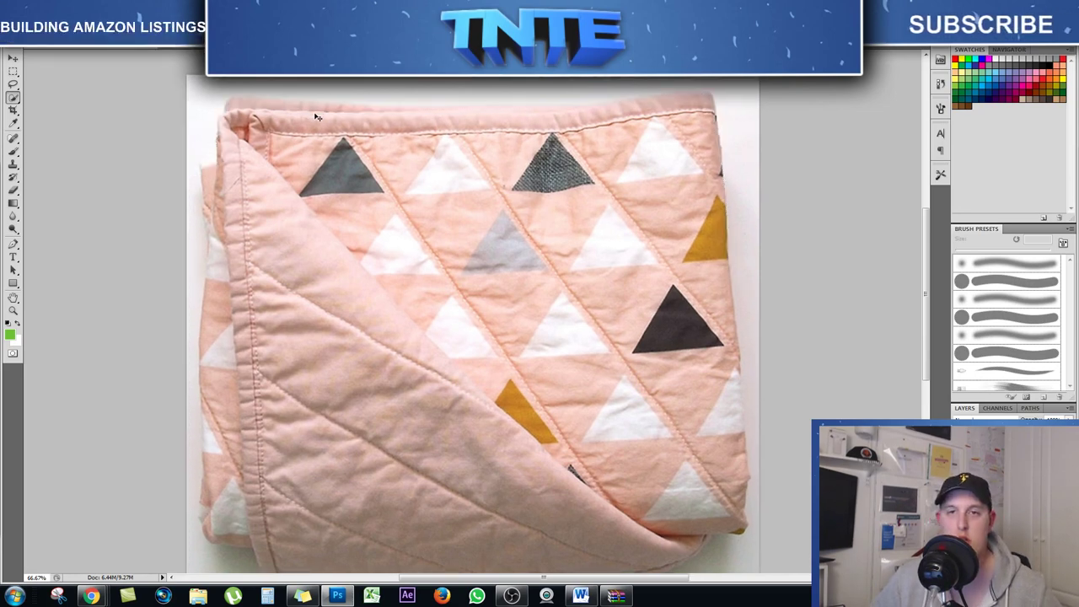
# Add the clipped strip of fabric along the blanket's top hem back into the selection
pyautogui.hotkey('ctrl', '+')
pyautogui.hotkey('ctrl', '+')
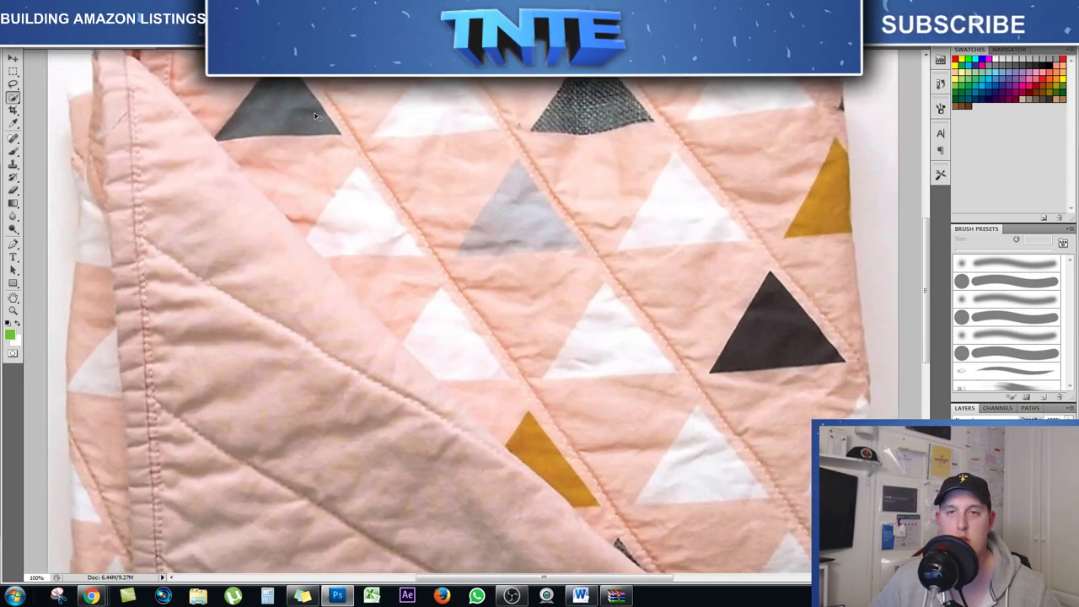
pyautogui.scroll(5, 297, 98)
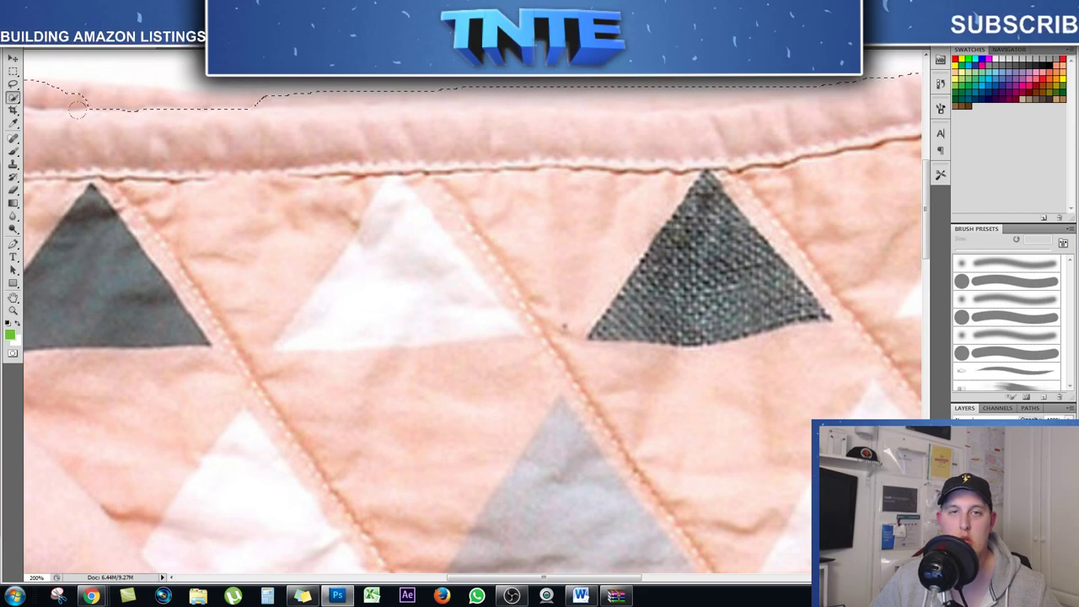
pyautogui.moveTo(76, 109); pyautogui.dragTo(140, 99)
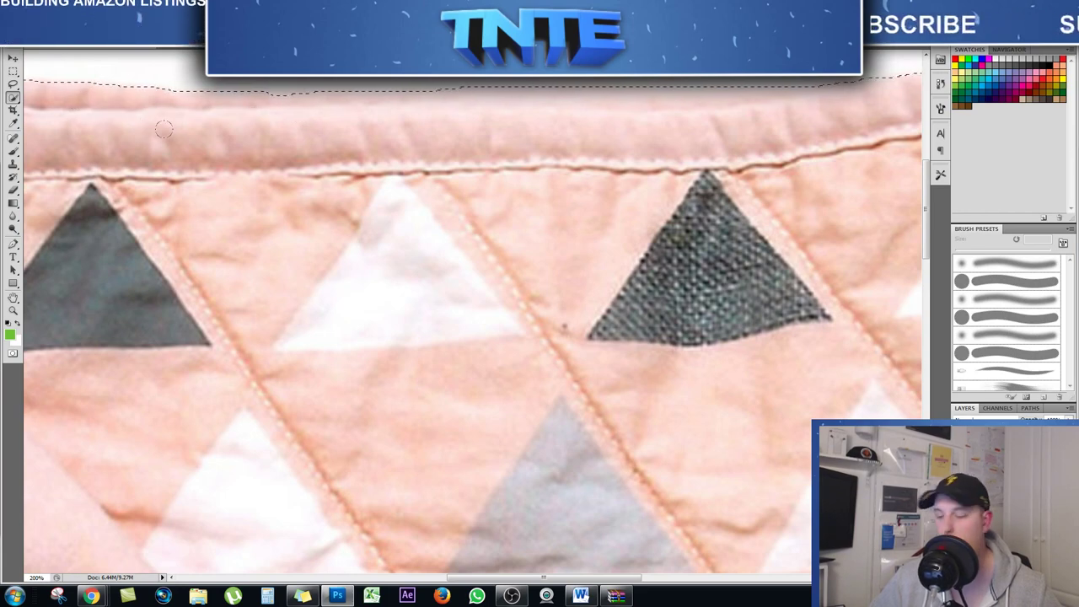
# Subtract the background along the blanket's left side and below its bottom edge from the selection
pyautogui.hotkey('ctrl', '-')
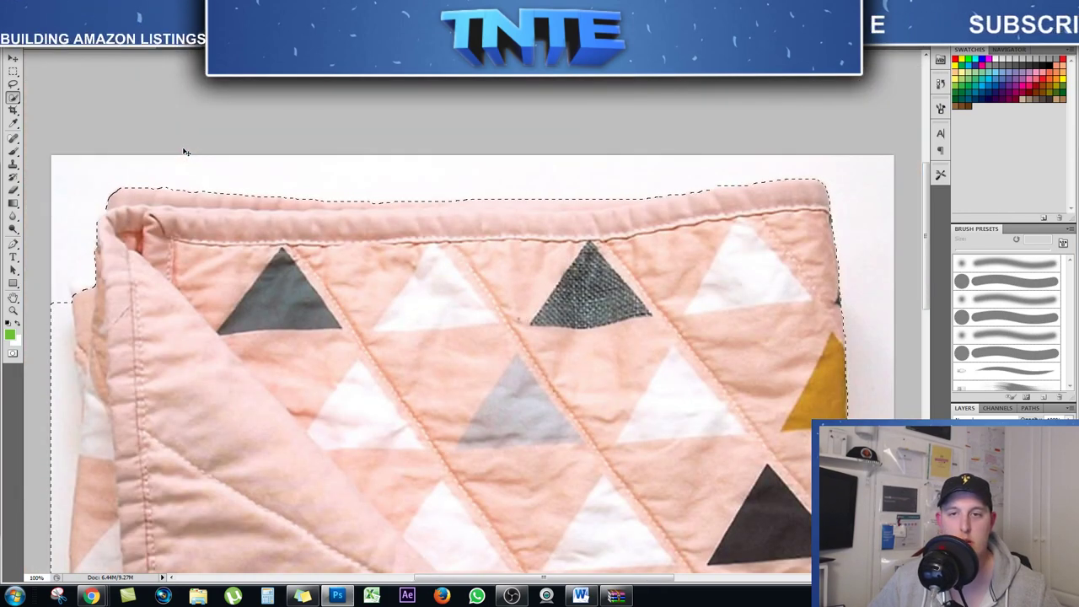
pyautogui.hotkey('ctrl', '-')
pyautogui.scroll(-4, 173, 208)
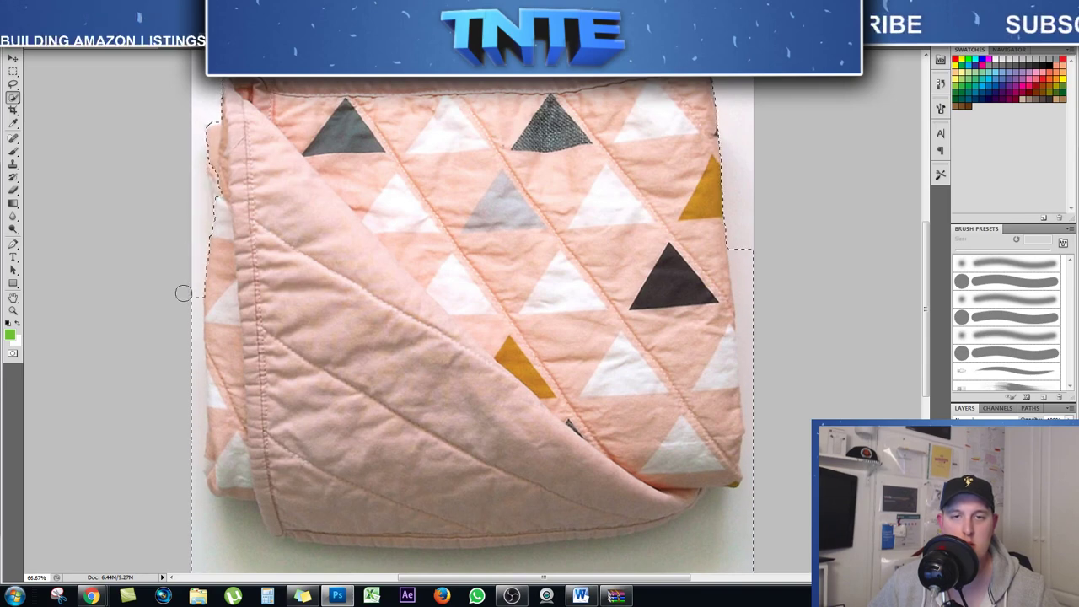
pyautogui.scroll(-1, 183, 293)
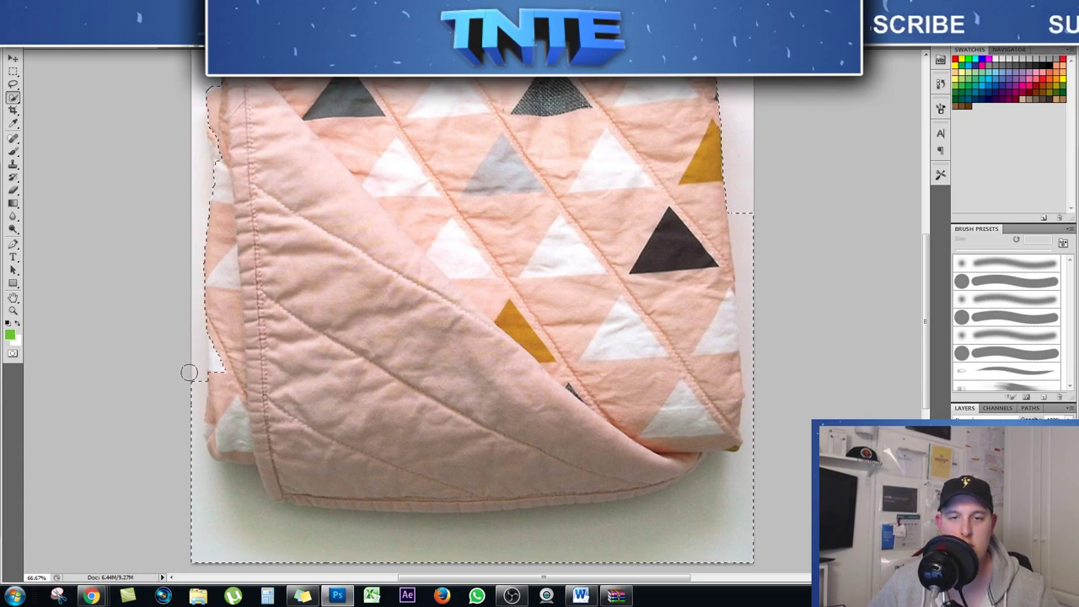
pyautogui.moveTo(186, 353)
pyautogui.mouseDown()
pyautogui.moveTo(218, 358)
pyautogui.moveTo(215, 338)
pyautogui.mouseUp()
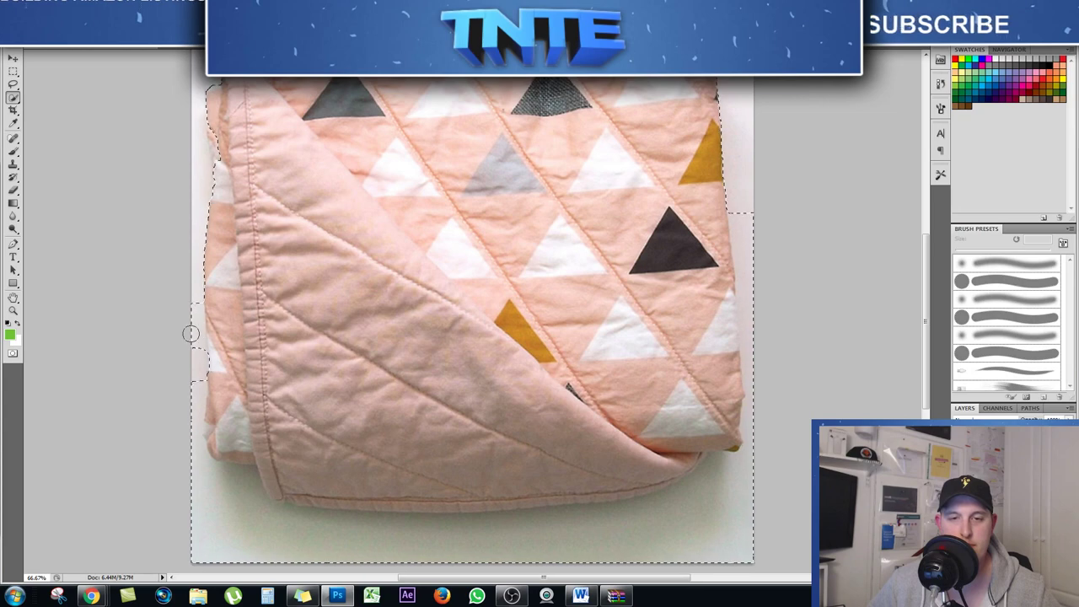
pyautogui.scroll(-2, 191, 333)
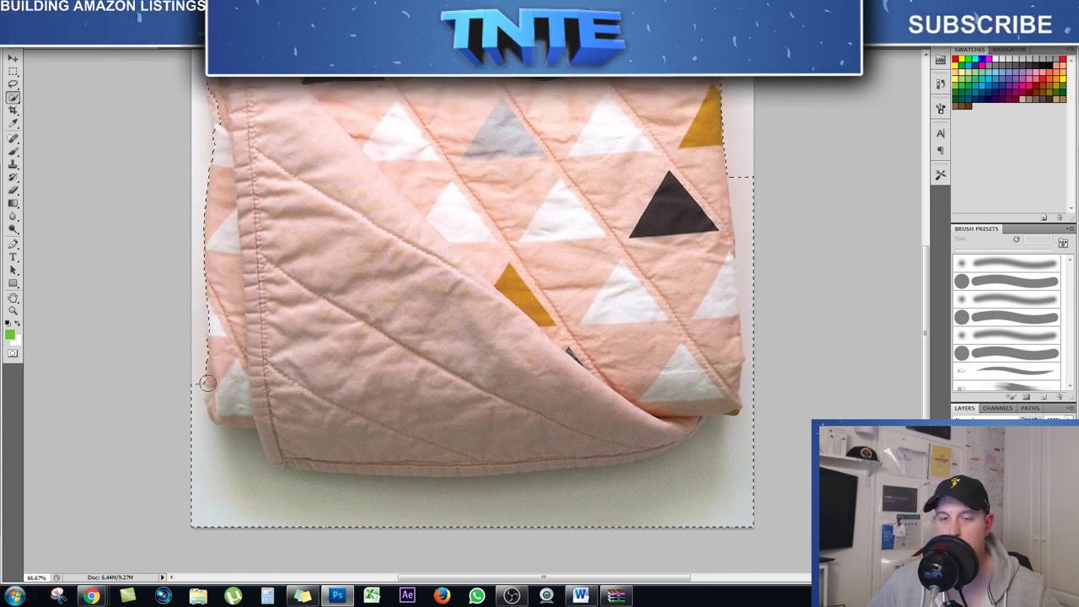
pyautogui.moveTo(190, 368); pyautogui.dragTo(191, 408)
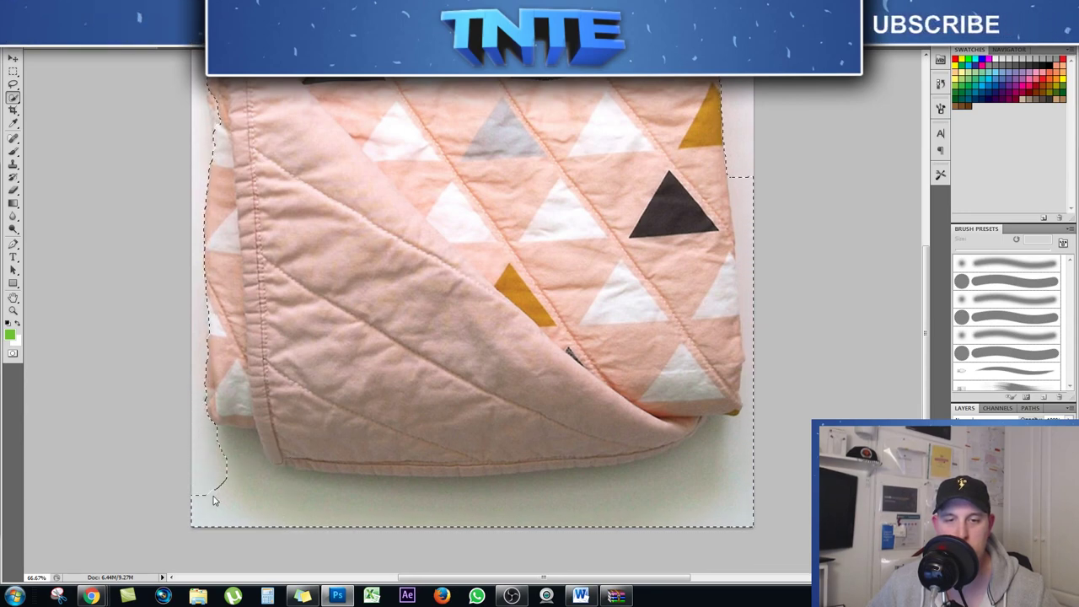
pyautogui.moveTo(214, 501)
pyautogui.mouseDown()
pyautogui.moveTo(218, 470)
pyautogui.moveTo(284, 502)
pyautogui.moveTo(344, 501)
pyautogui.mouseUp()
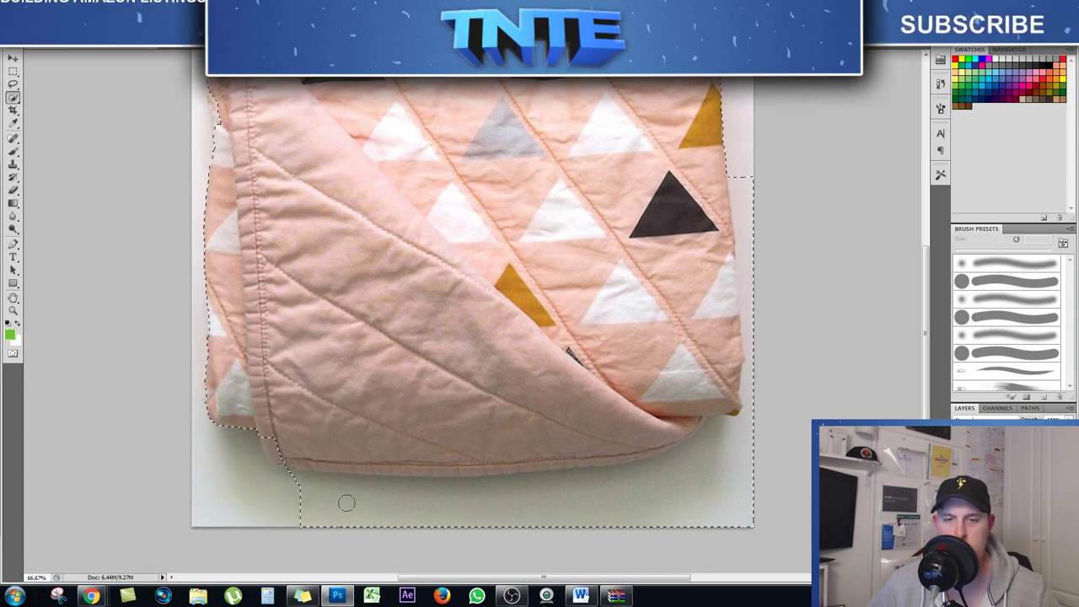
pyautogui.moveTo(729, 479)
pyautogui.mouseDown()
pyautogui.moveTo(489, 506)
pyautogui.moveTo(290, 449)
pyautogui.mouseUp()
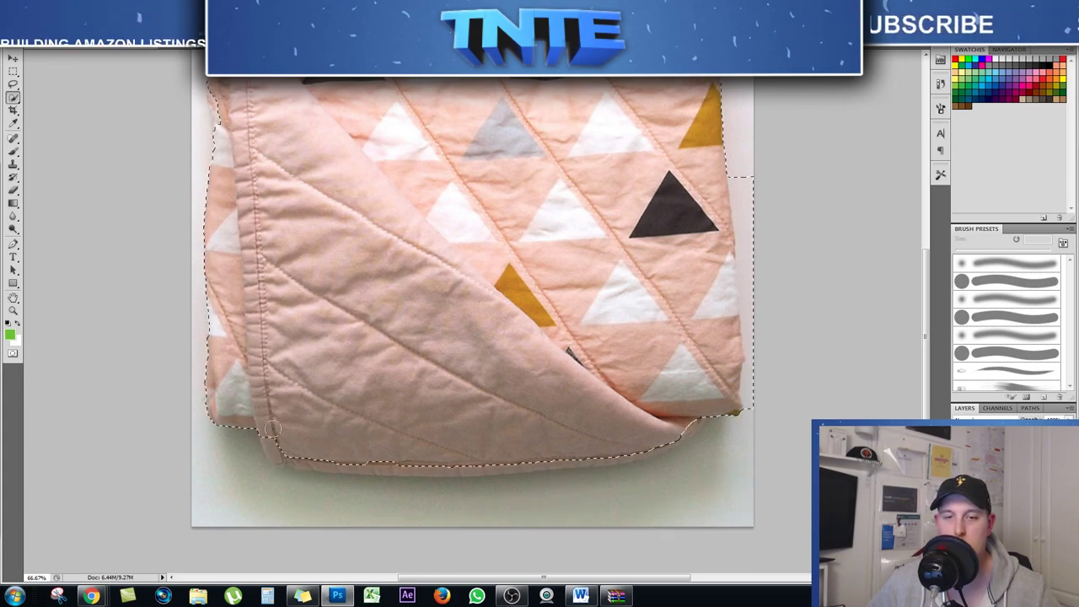
# Refine the selection along the blanket's bottom hem and right edge, restoring clipped fabric including the white triangle and excluding leftover background
pyautogui.scroll(-4, 289, 422)
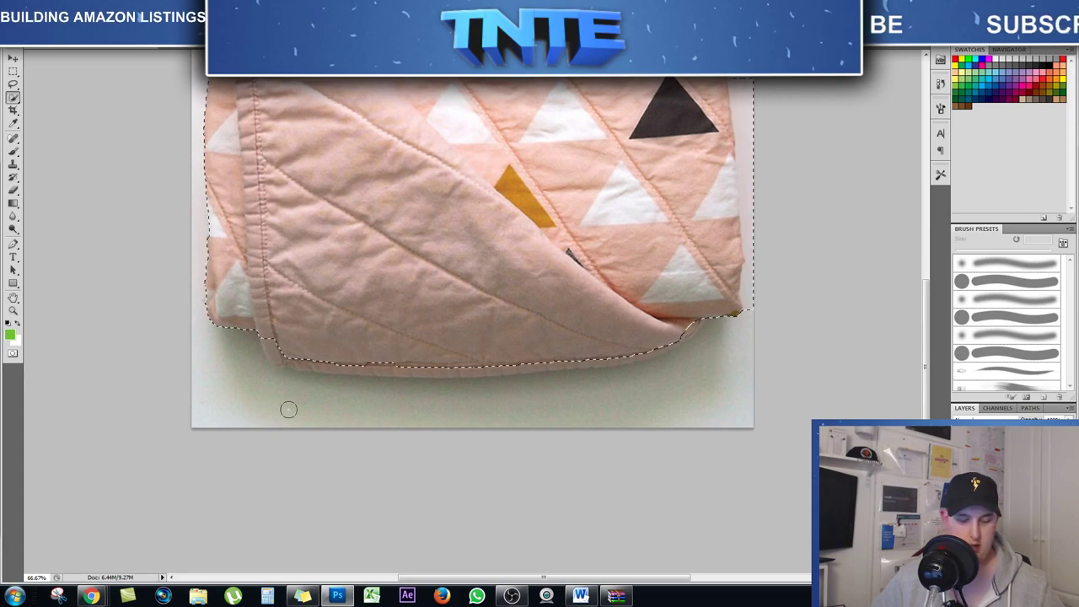
pyautogui.hotkey('ctrl', '+')
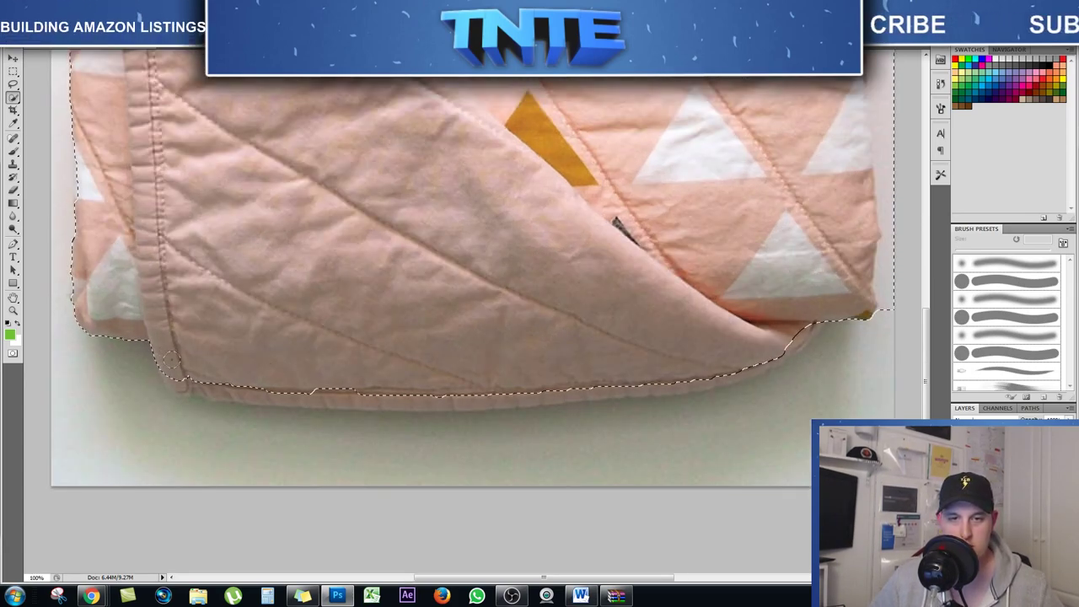
pyautogui.moveTo(179, 368); pyautogui.dragTo(221, 373)
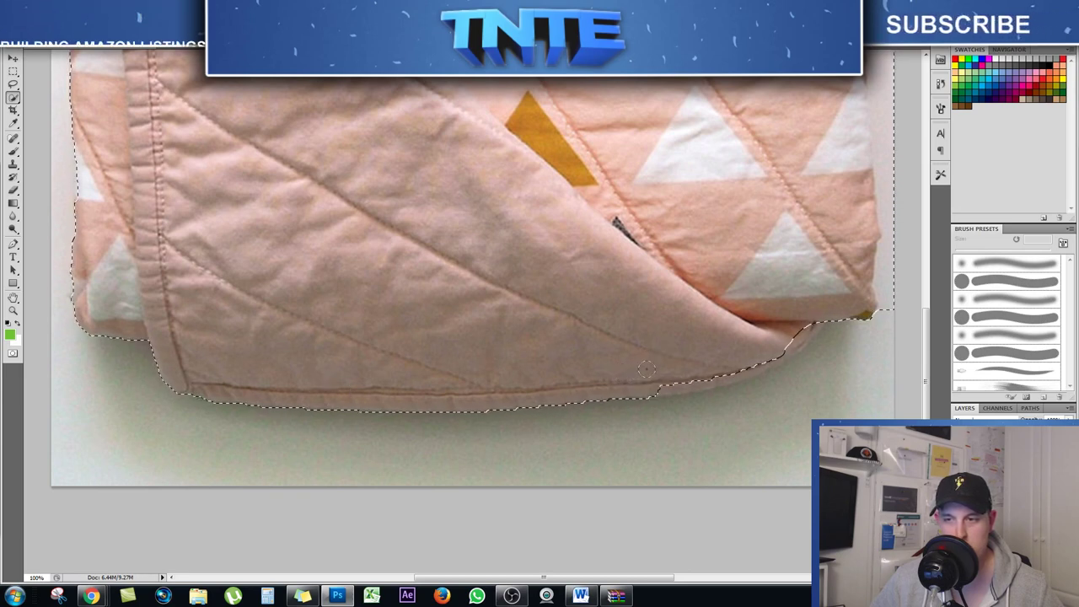
pyautogui.moveTo(663, 369); pyautogui.dragTo(824, 337)
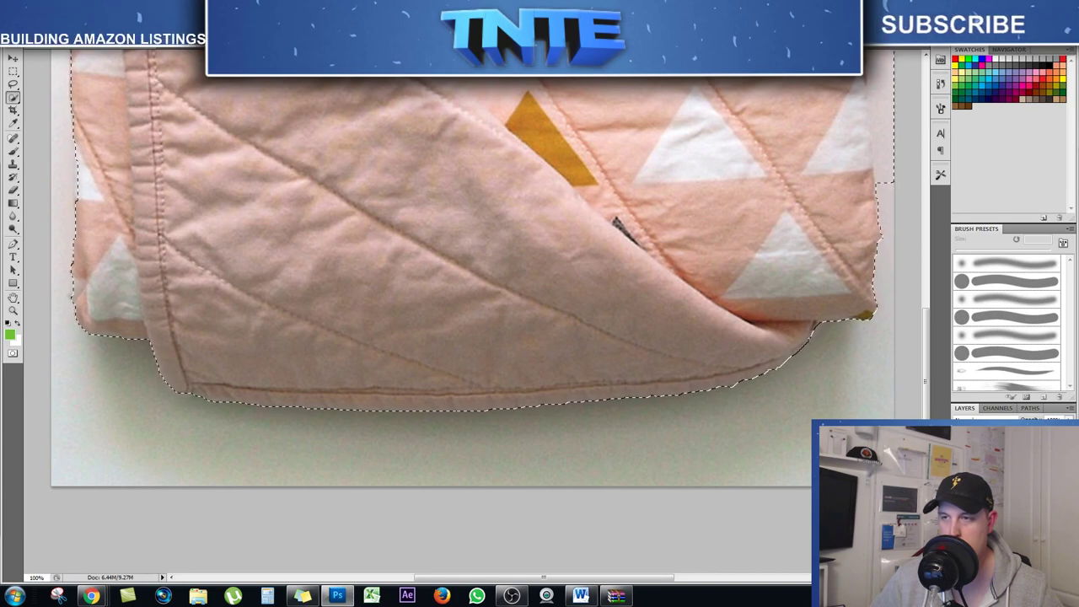
pyautogui.scroll(3, 894, 219)
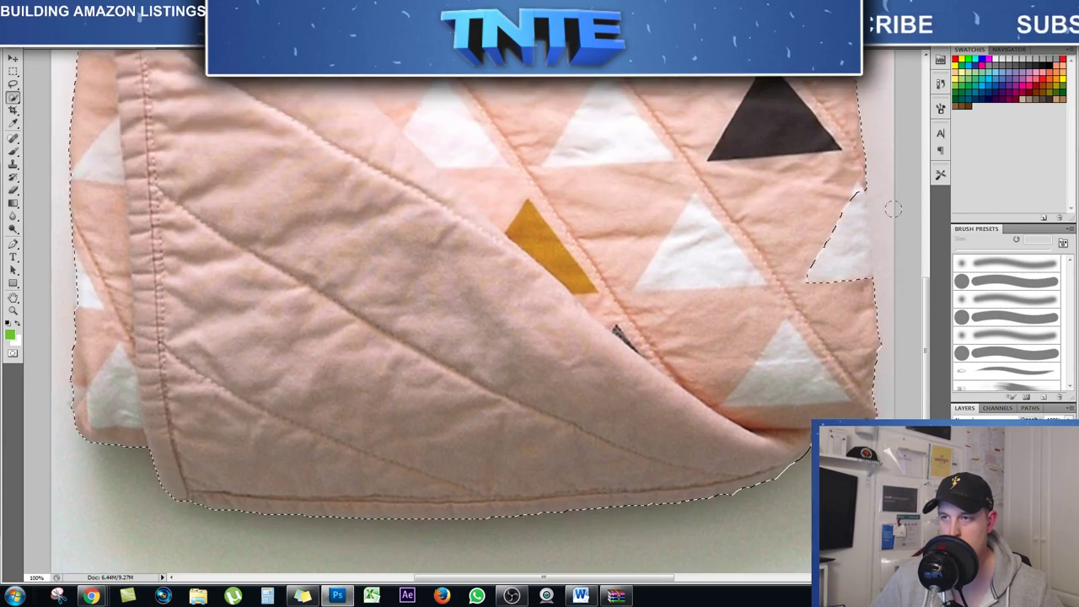
pyautogui.moveTo(825, 278)
pyautogui.mouseDown()
pyautogui.moveTo(838, 231)
pyautogui.moveTo(878, 221)
pyautogui.moveTo(876, 204)
pyautogui.mouseUp()
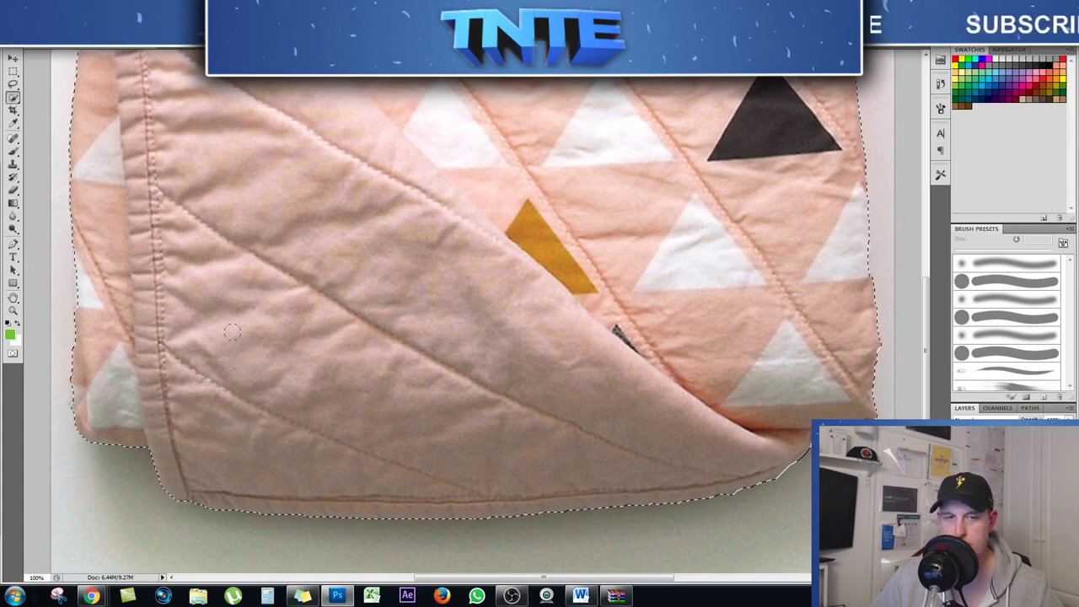
# Check the selection outline and copy the selected blanket from the blanket 2 layer onto a new layer directly above it
pyautogui.scroll(5, 129, 326)
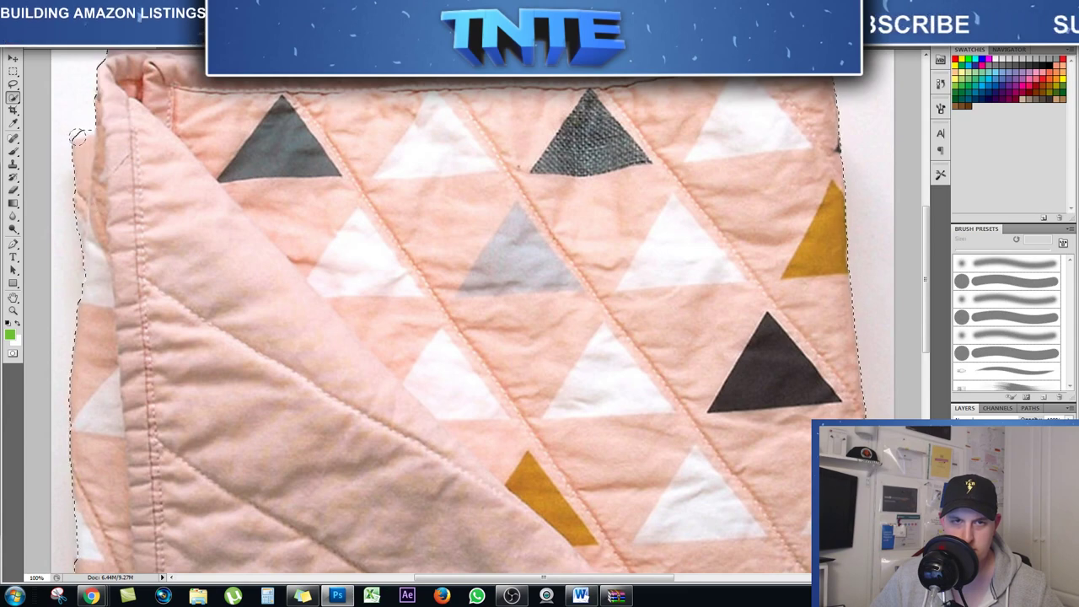
pyautogui.scroll(-1, 82, 140)
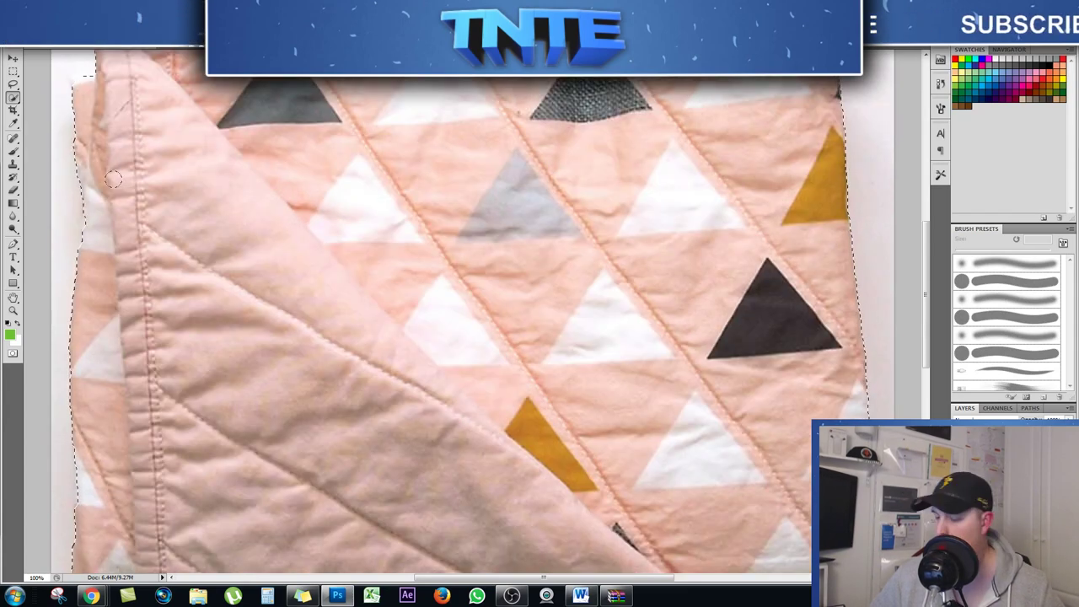
pyautogui.hotkey('ctrl', '-')
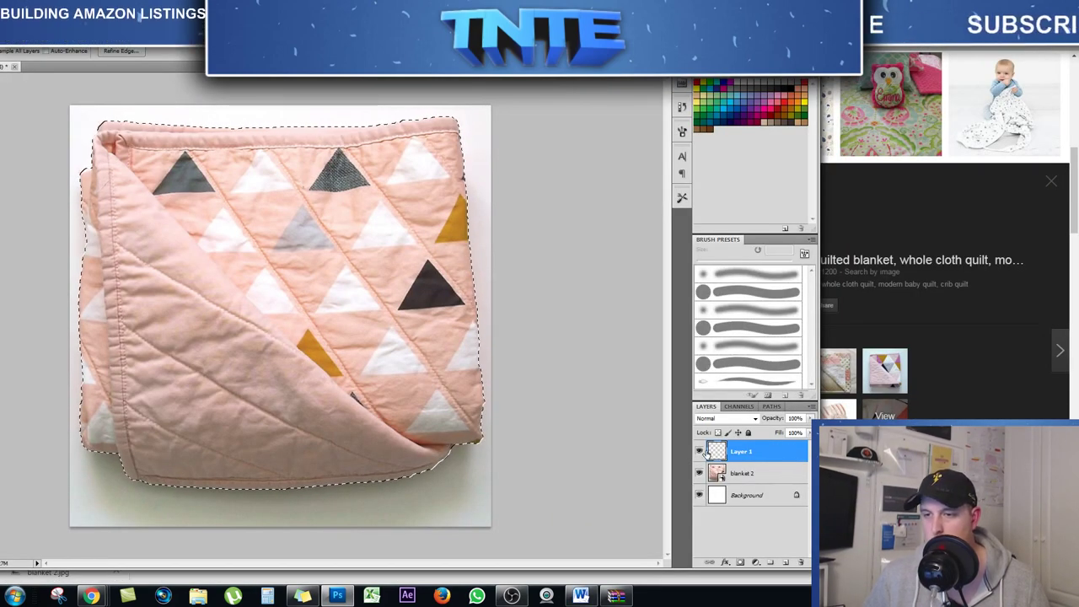
pyautogui.click(742, 478)
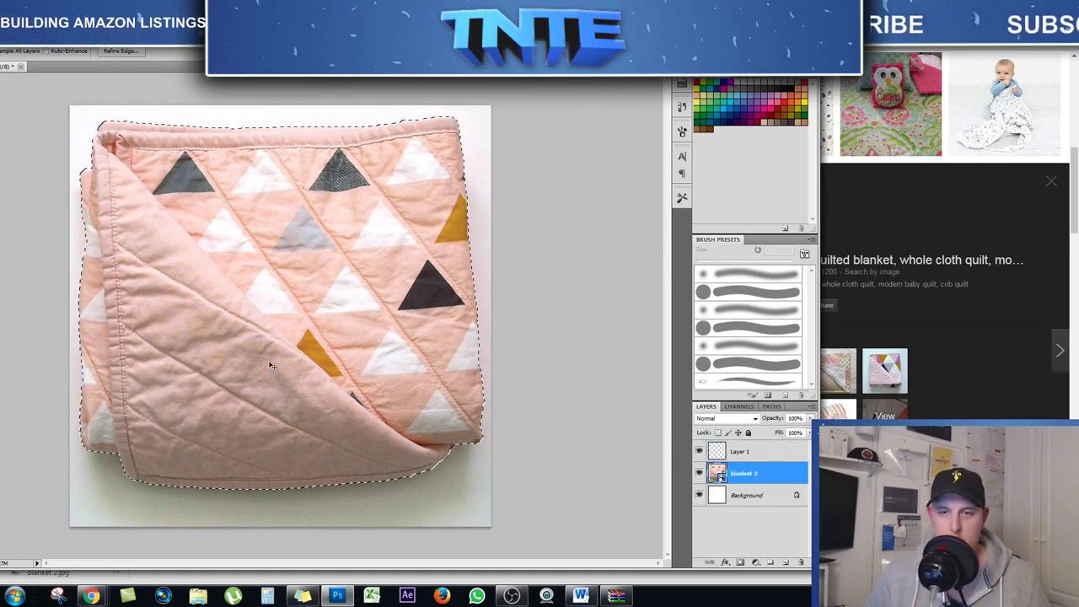
pyautogui.click(785, 562)
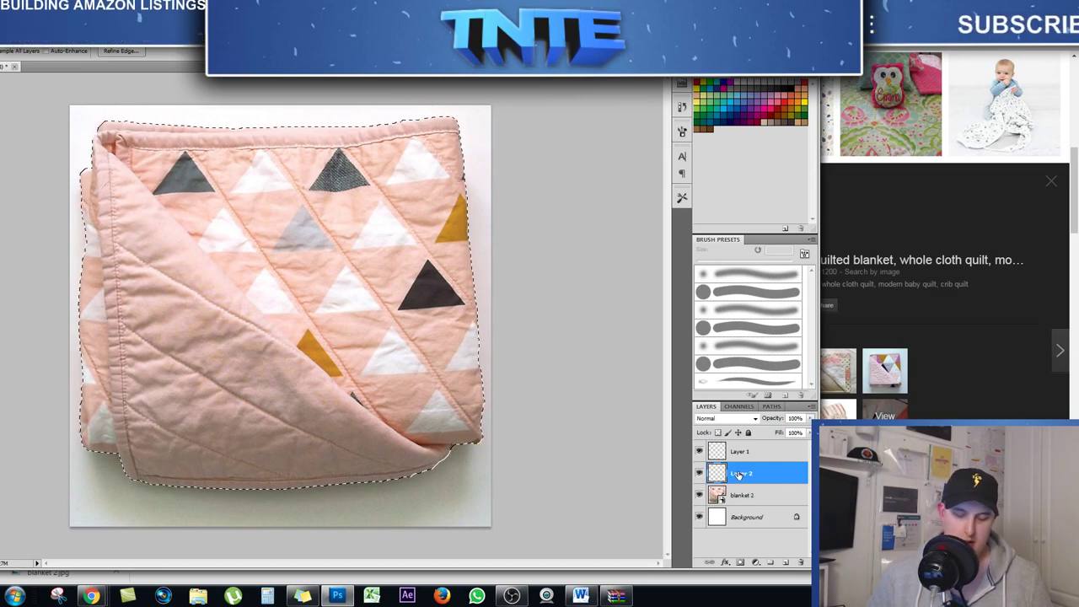
pyautogui.hotkey('ctrl', 'd')
pyautogui.hotkey('ctrl', 'alt', 'shift', 'e')
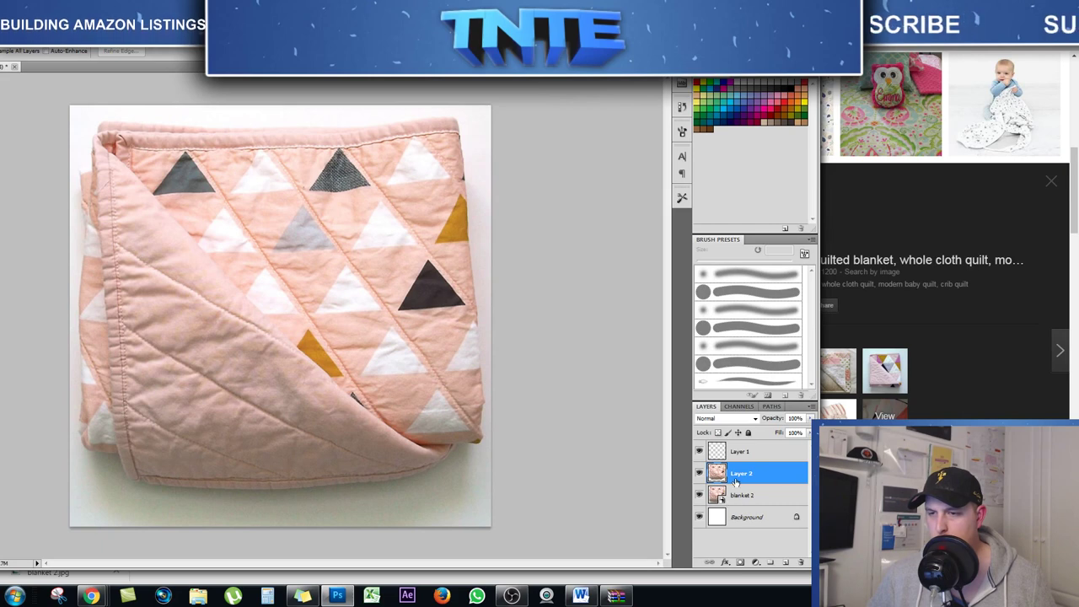
# Merge the empty Layer 1 into the blanket cutout layer and hide the blanket 2 and Background layers
pyautogui.click(716, 453)
pyautogui.hotkey('ctrl', 'e')
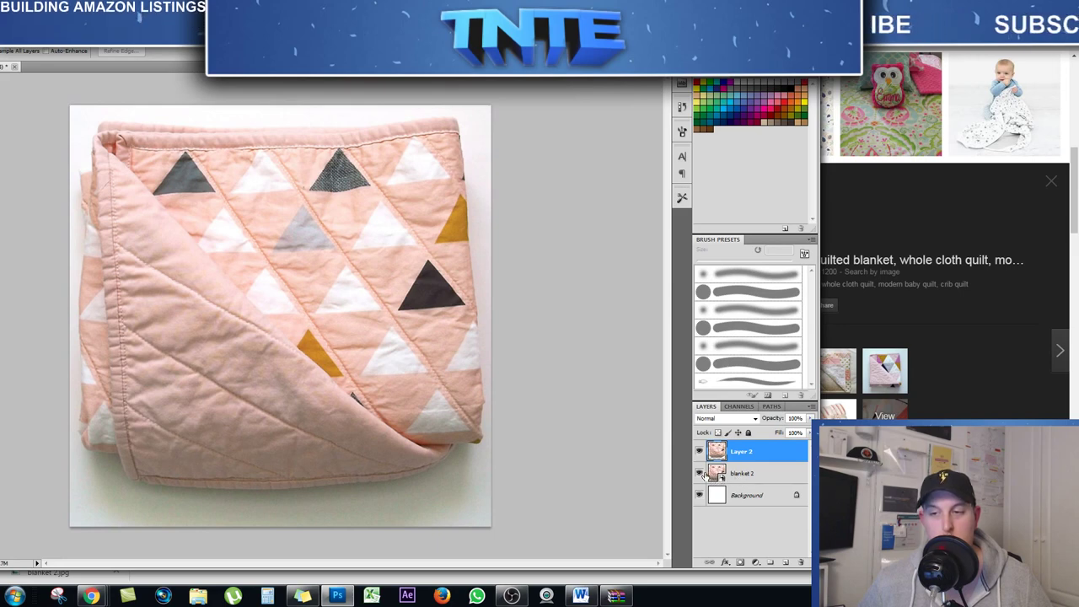
pyautogui.click(700, 475)
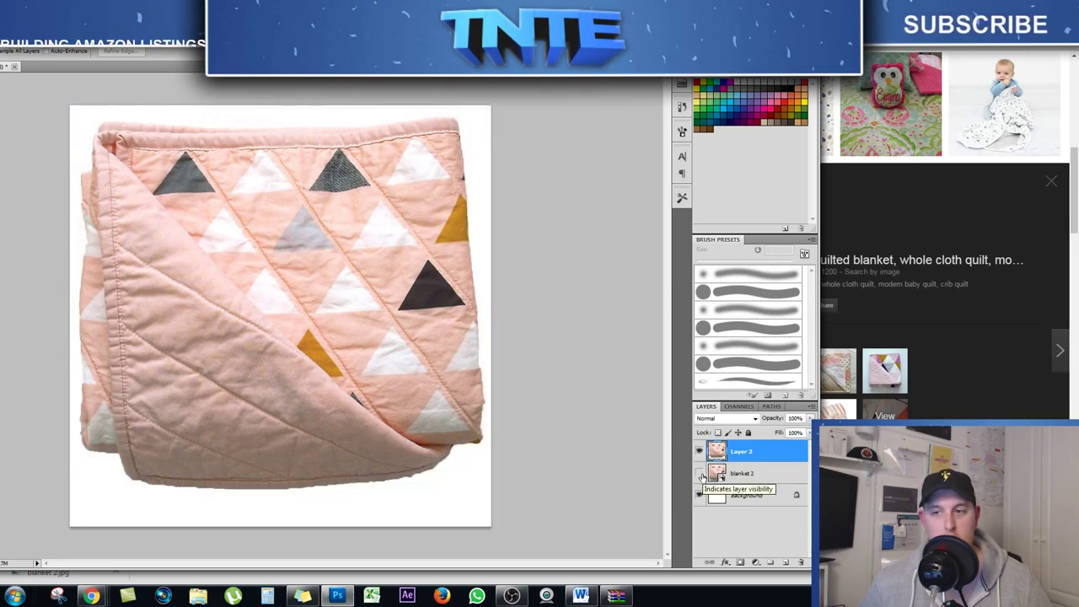
pyautogui.click(700, 475)
pyautogui.click(699, 496)
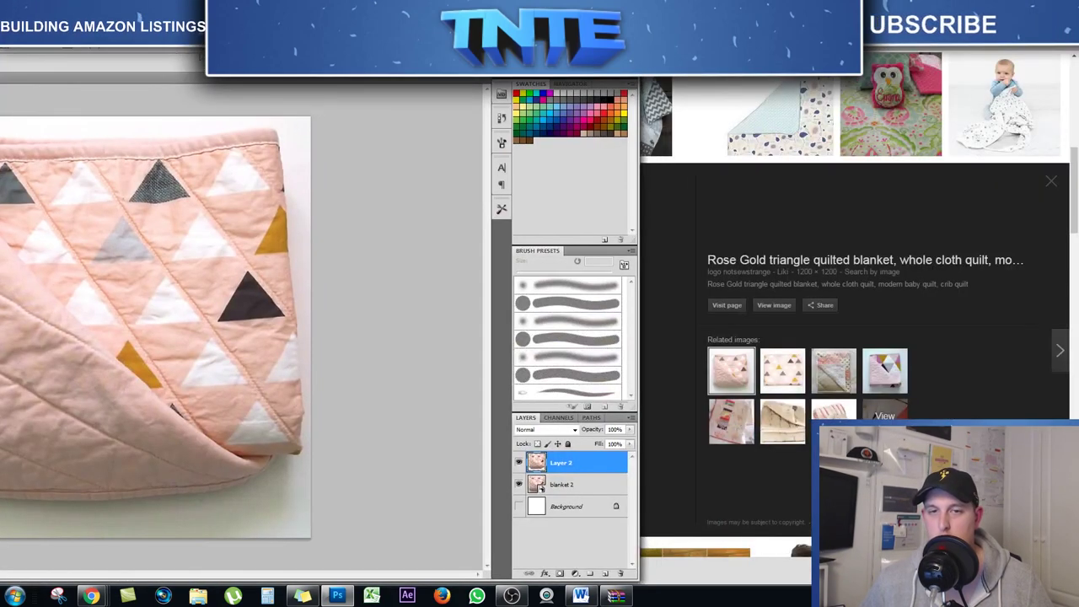
pyautogui.moveTo(337, 63); pyautogui.dragTo(390, 49)
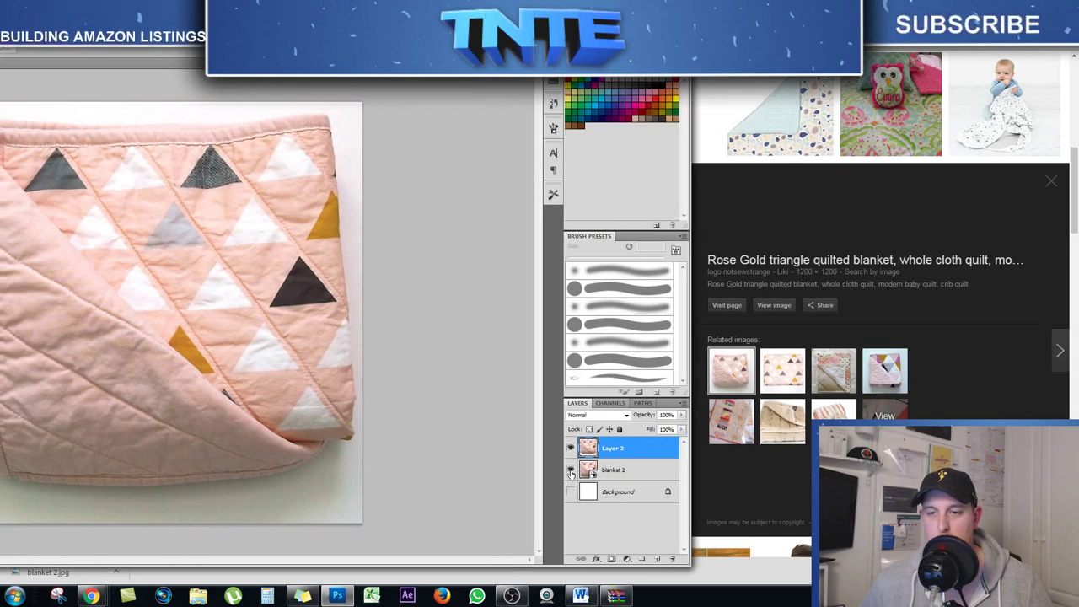
pyautogui.click(571, 471)
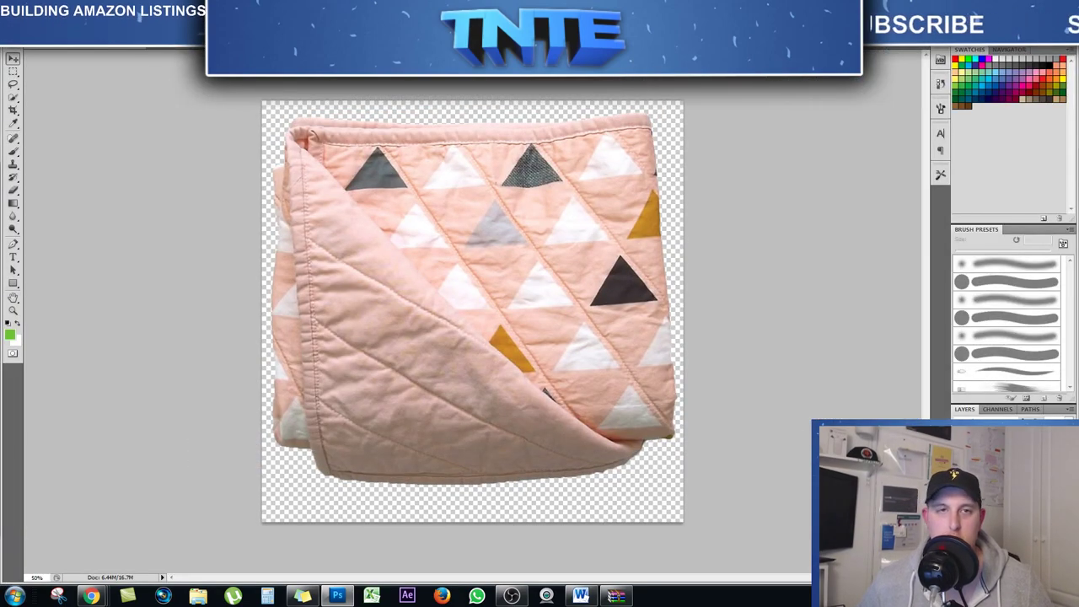
# Place the plain-white-background image from The Nighttime Entrepreneur folder on the Desktop into the document
pyautogui.click(17, 25)
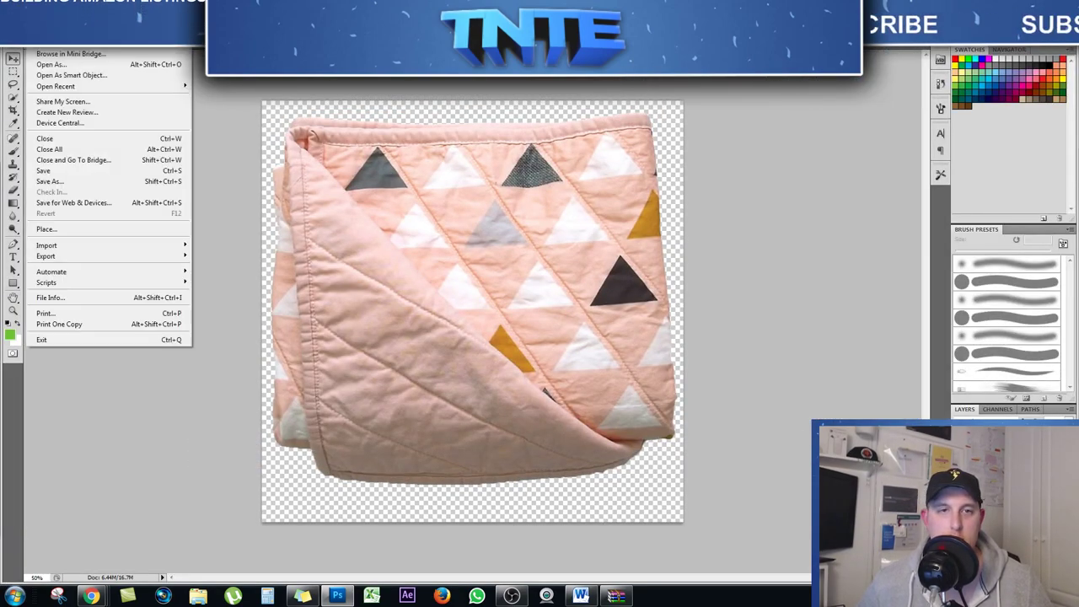
pyautogui.click(52, 228)
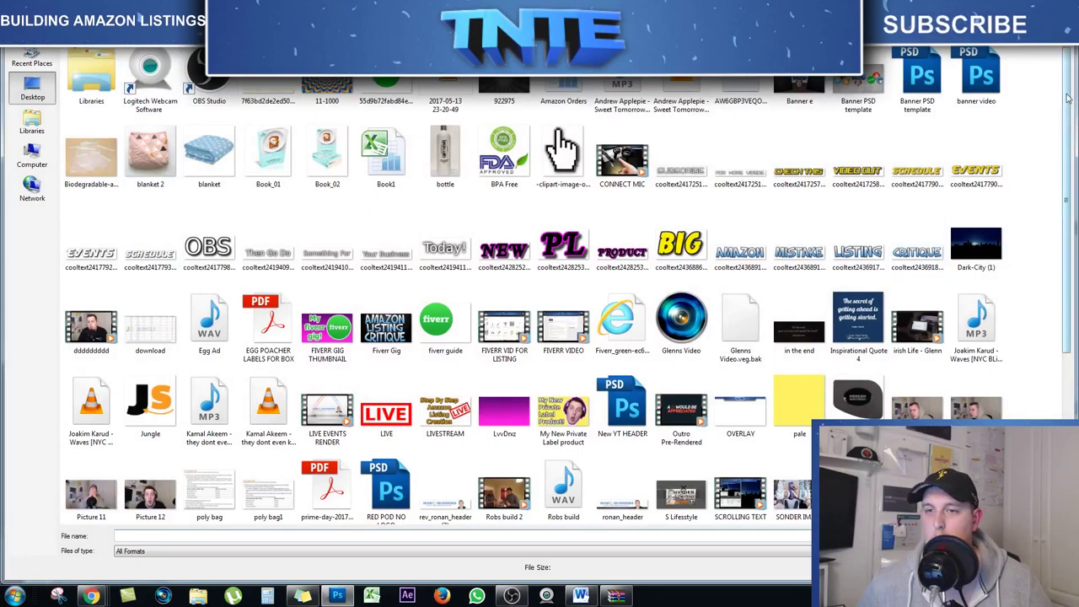
pyautogui.moveTo(1070, 98); pyautogui.dragTo(1072, 228)
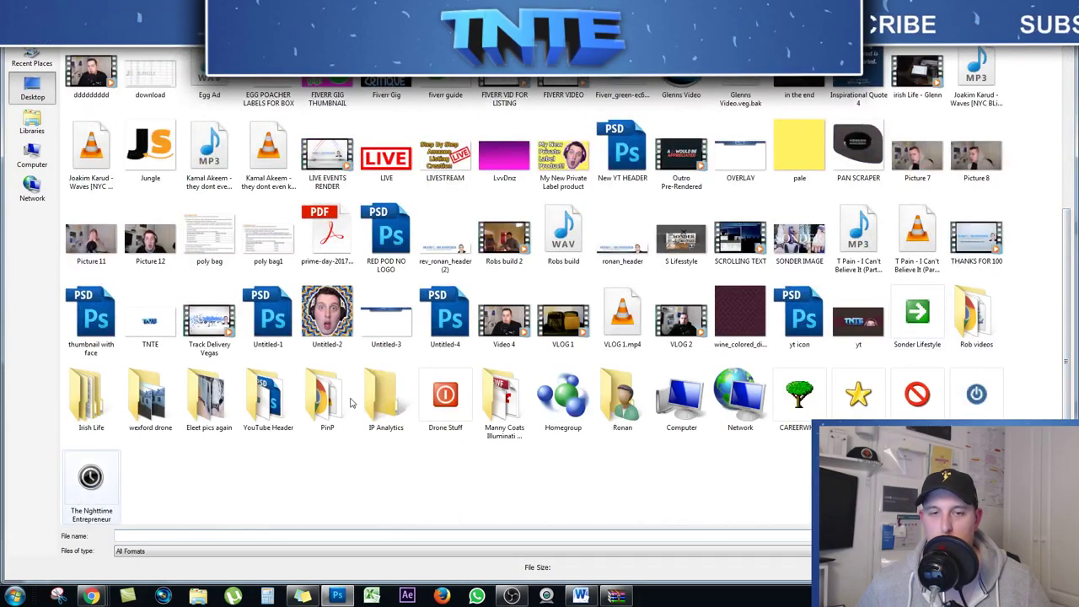
pyautogui.doubleClick(91, 478)
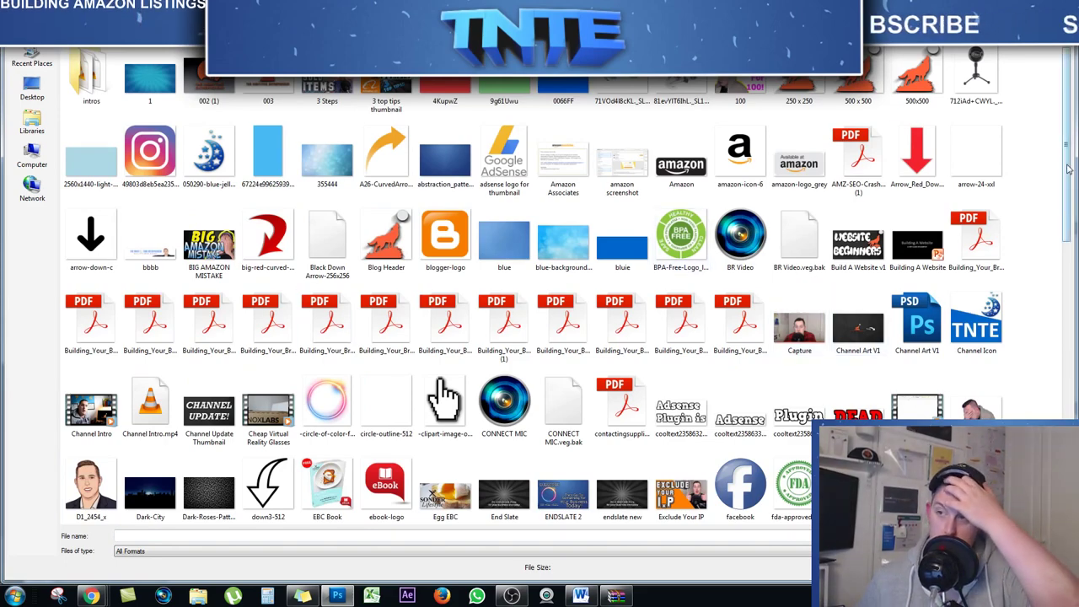
pyautogui.moveTo(1065, 180); pyautogui.dragTo(1069, 327)
pyautogui.scroll(-1, 782, 403)
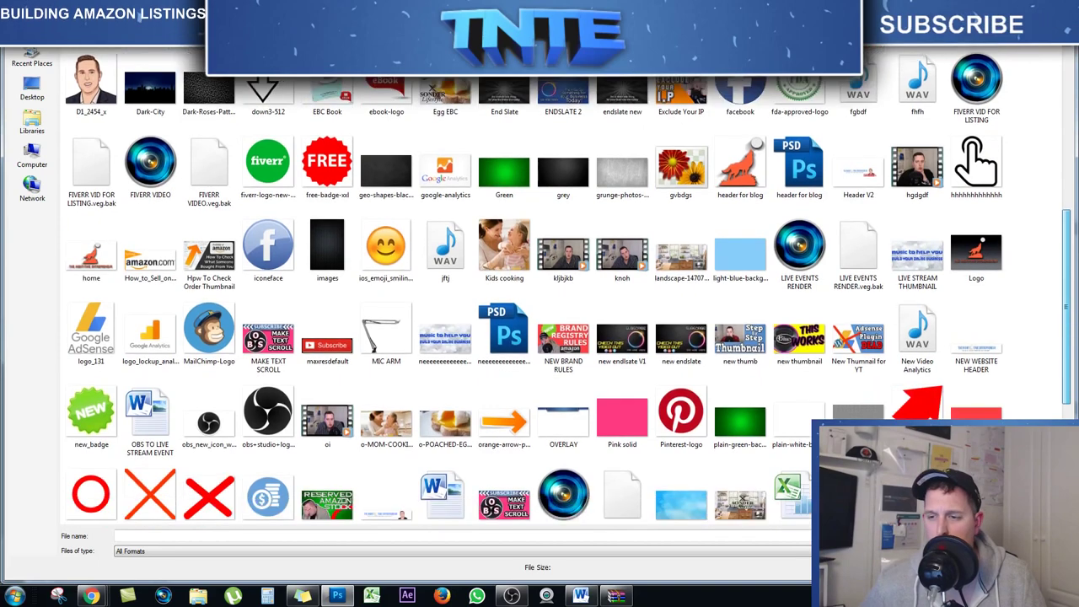
pyautogui.click(799, 404)
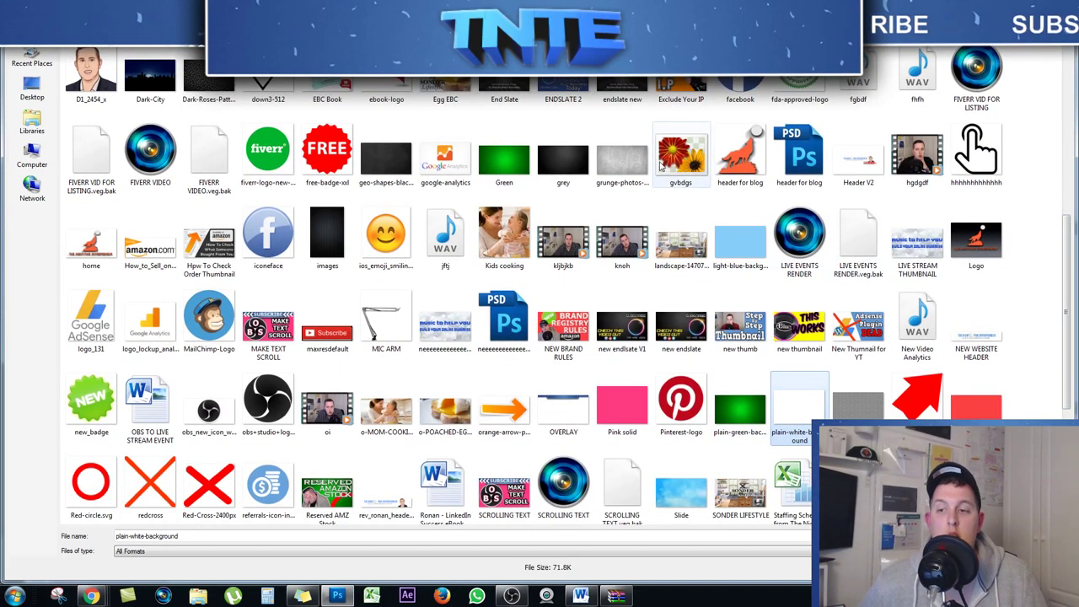
pyautogui.doubleClick(799, 401)
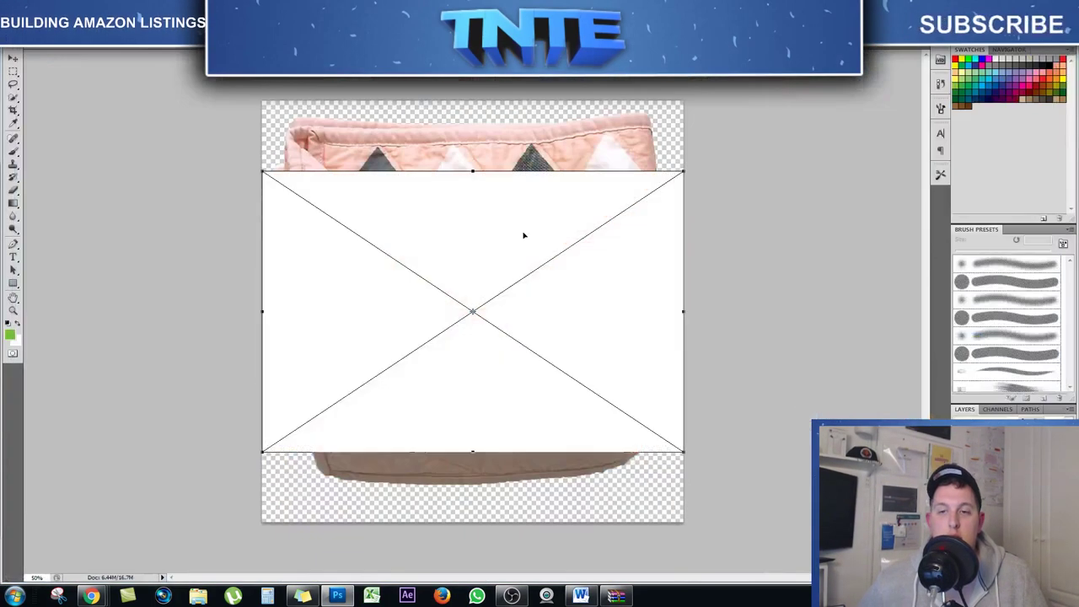
# Enlarge the placed white background to cover the whole canvas and move the blanket cutout layer above it
pyautogui.moveTo(455, 132); pyautogui.dragTo(437, 110)
pyautogui.moveTo(589, 318); pyautogui.dragTo(802, 558)
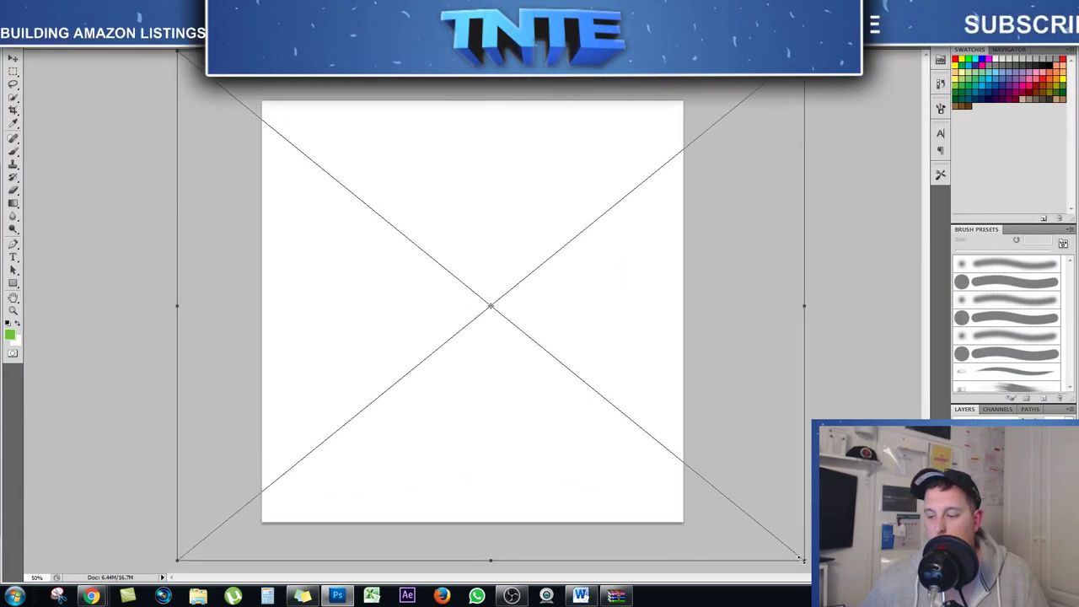
pyautogui.press('Return')
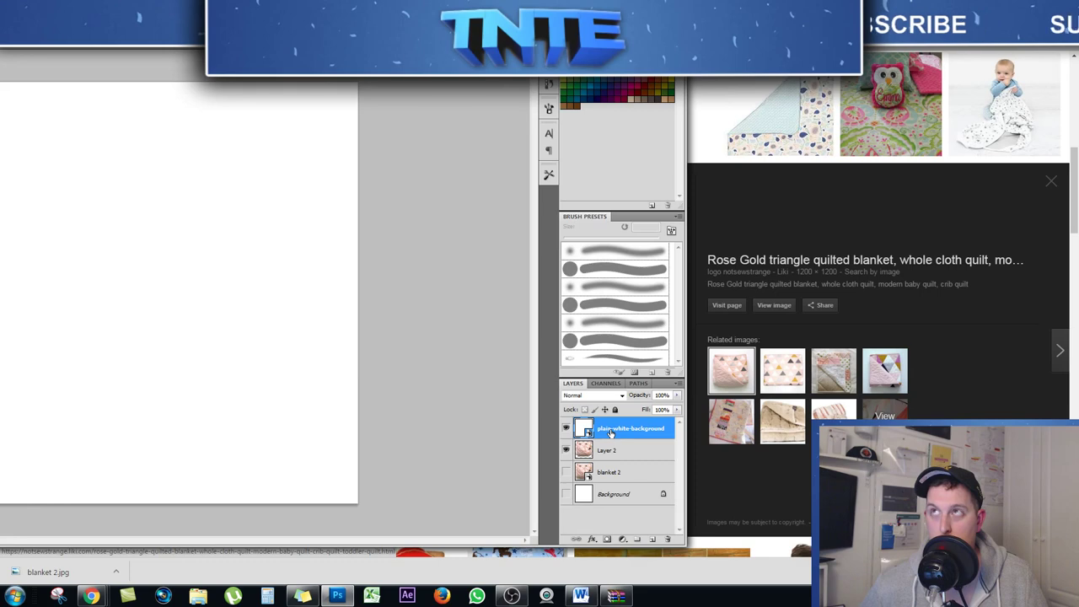
pyautogui.click(611, 449)
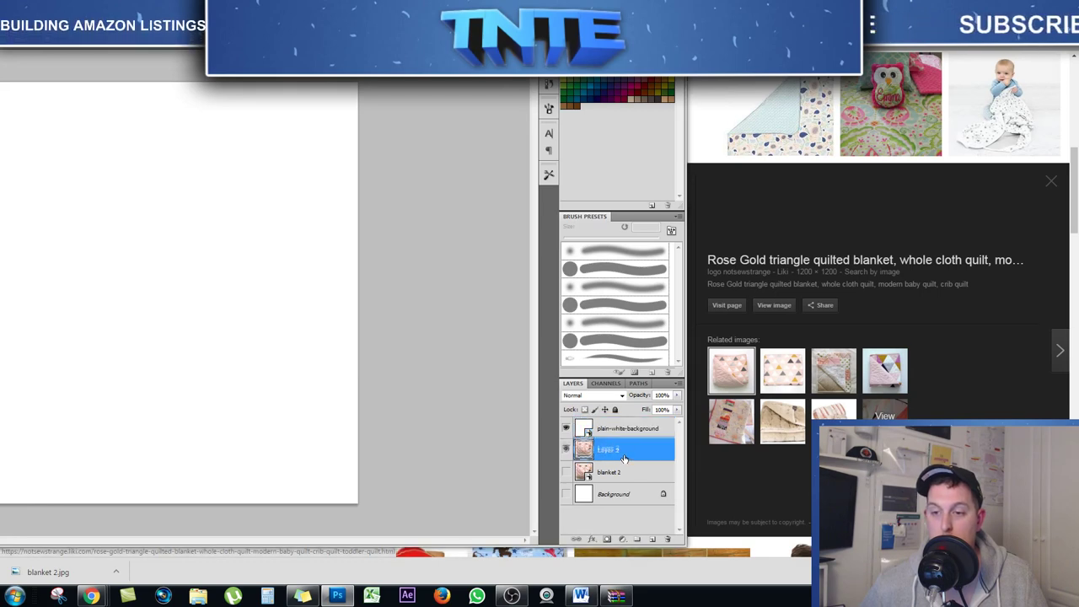
pyautogui.moveTo(624, 460); pyautogui.dragTo(625, 427)
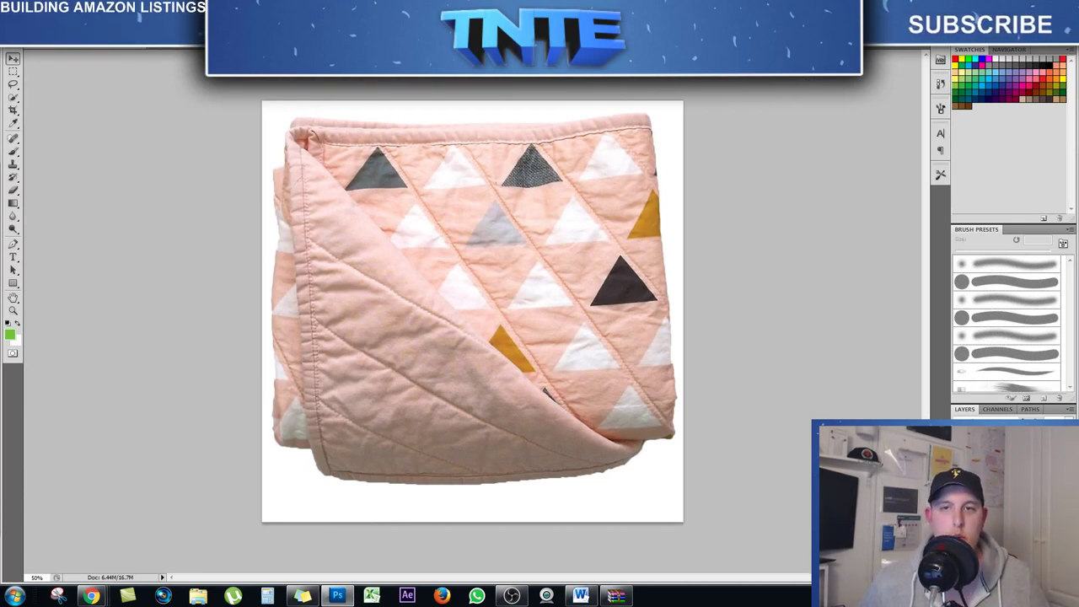
# Save the image to the Desktop as a JPEG named "Blanket shopped" with Maximum quality
pyautogui.click(19, 44)
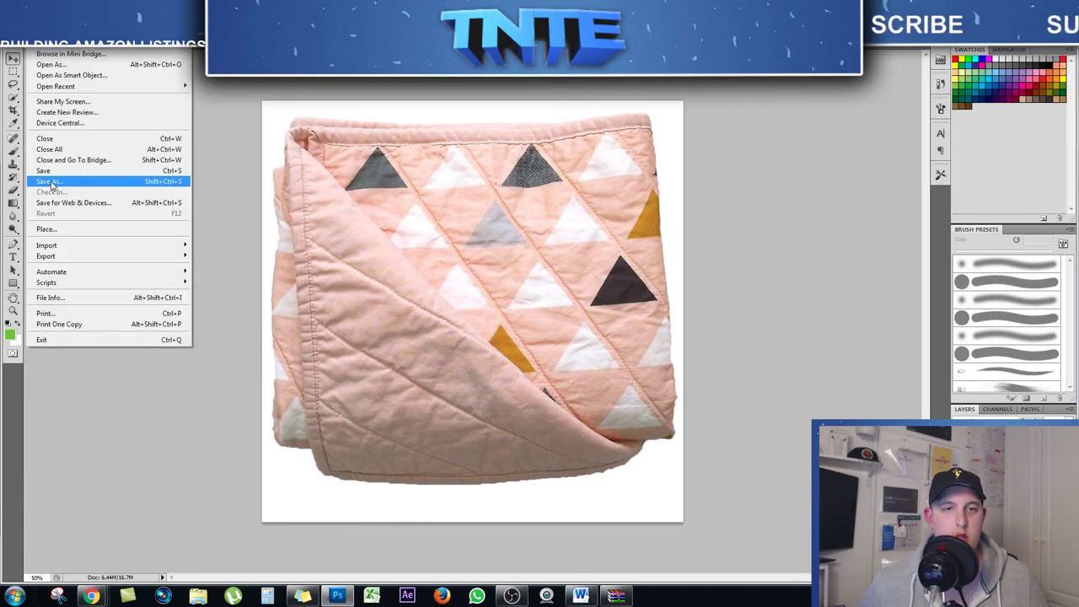
pyautogui.click(61, 182)
pyautogui.click(32, 89)
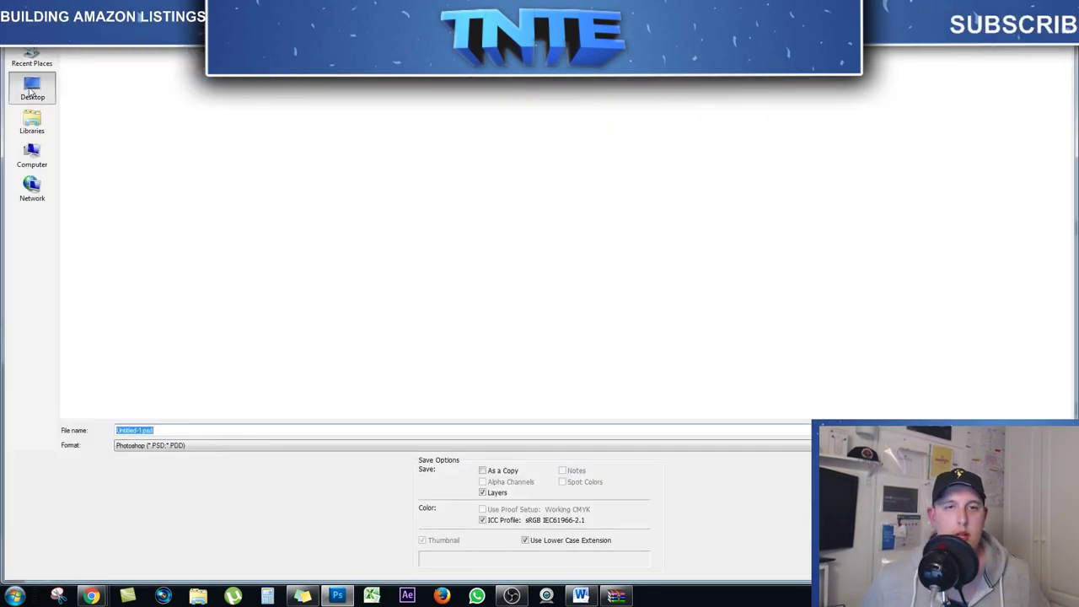
pyautogui.click(163, 445)
pyautogui.click(172, 453)
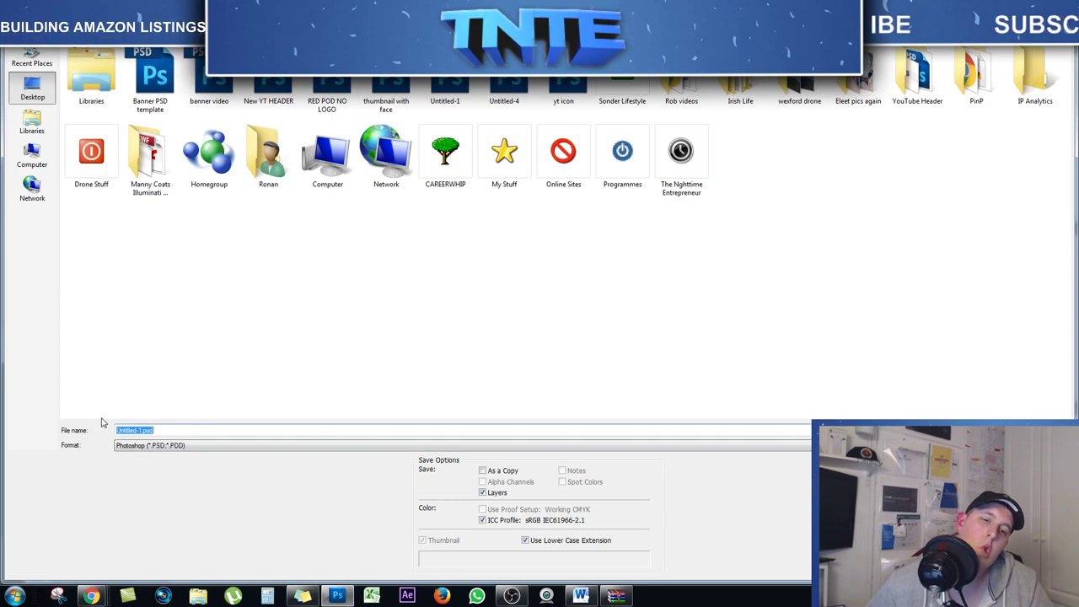
pyautogui.write('Blan')
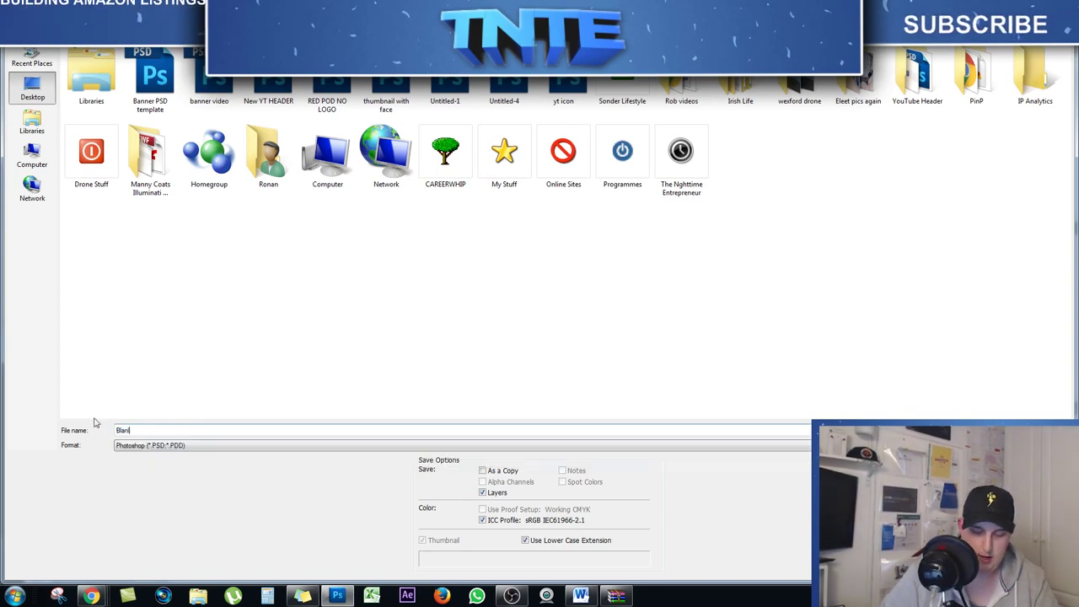
pyautogui.write('ket ')
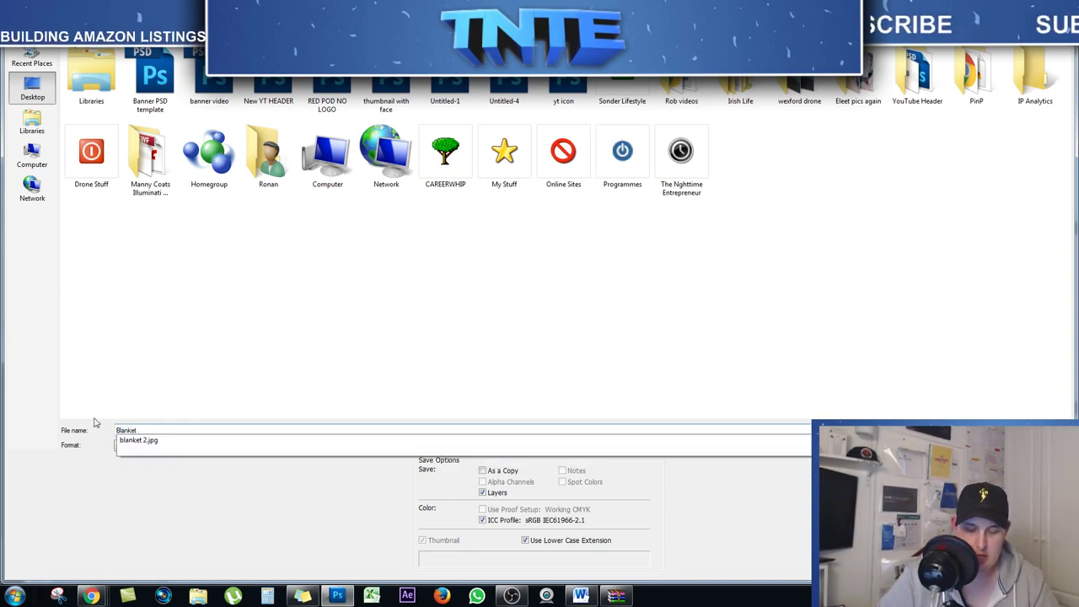
pyautogui.write('shopped')
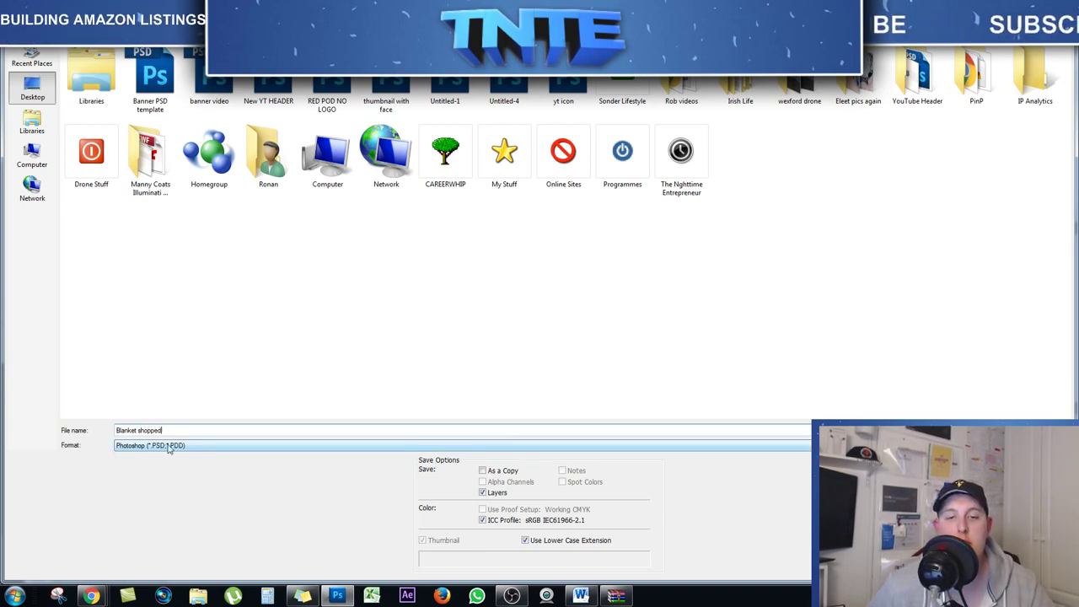
pyautogui.click(169, 449)
pyautogui.click(160, 514)
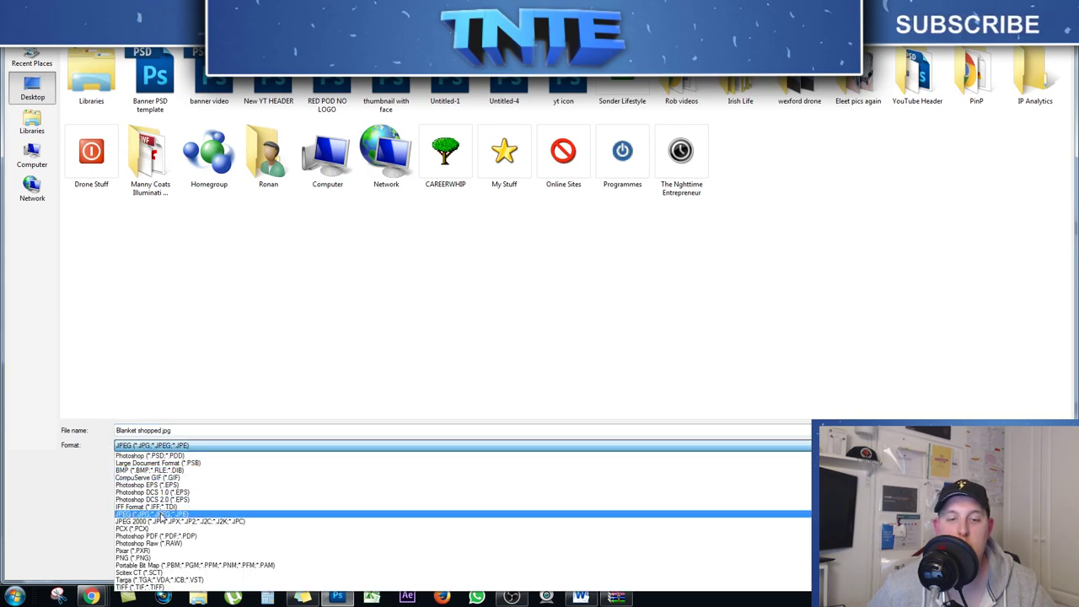
pyautogui.press('Return')
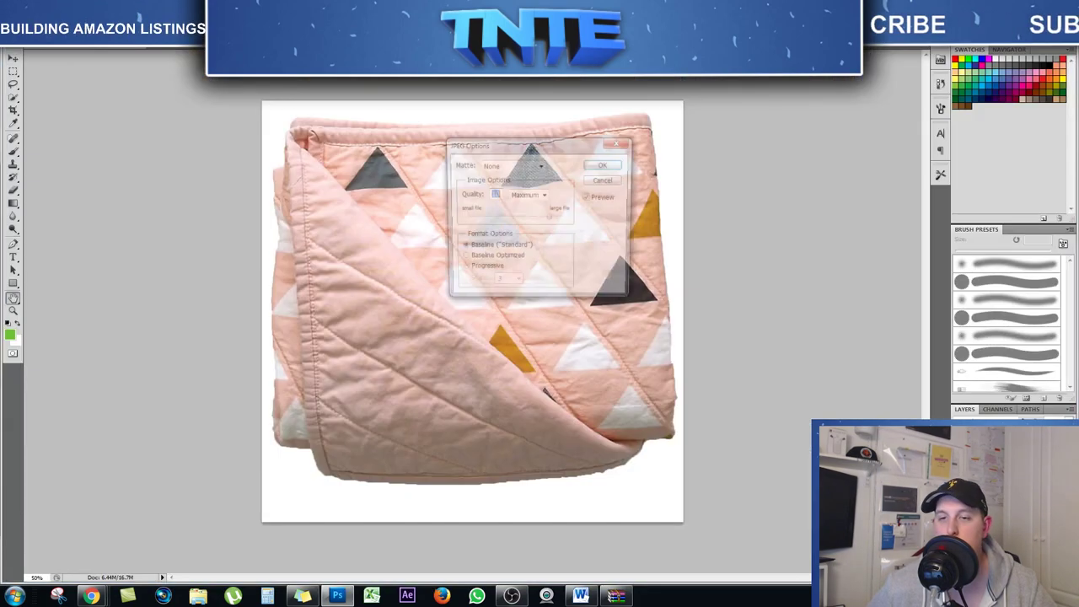
pyautogui.press('Return')
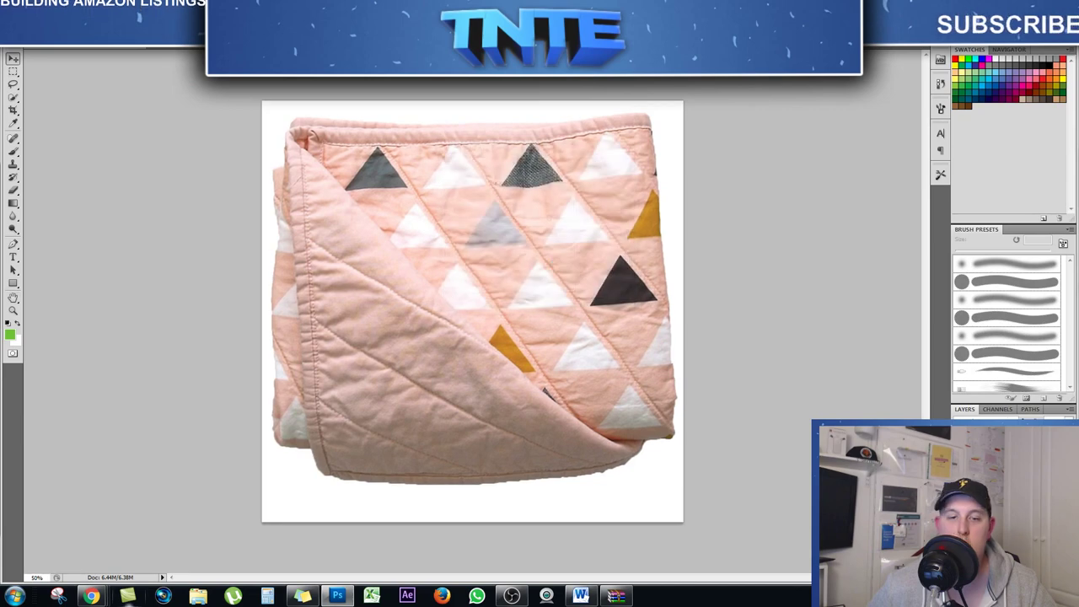
# Switch to Amazon Seller Central in Chrome, review the TNTE Toddler Blanket's listing conditions, and open its Amazon detail page
pyautogui.moveTo(91, 595)
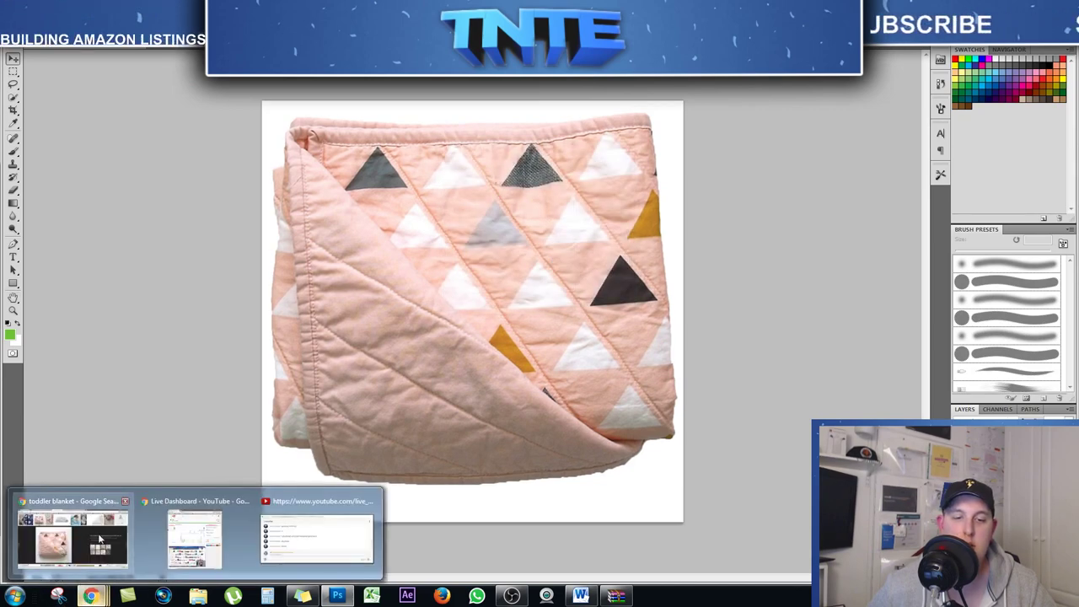
pyautogui.click(98, 538)
pyautogui.hotkey('ctrl', 'Tab')
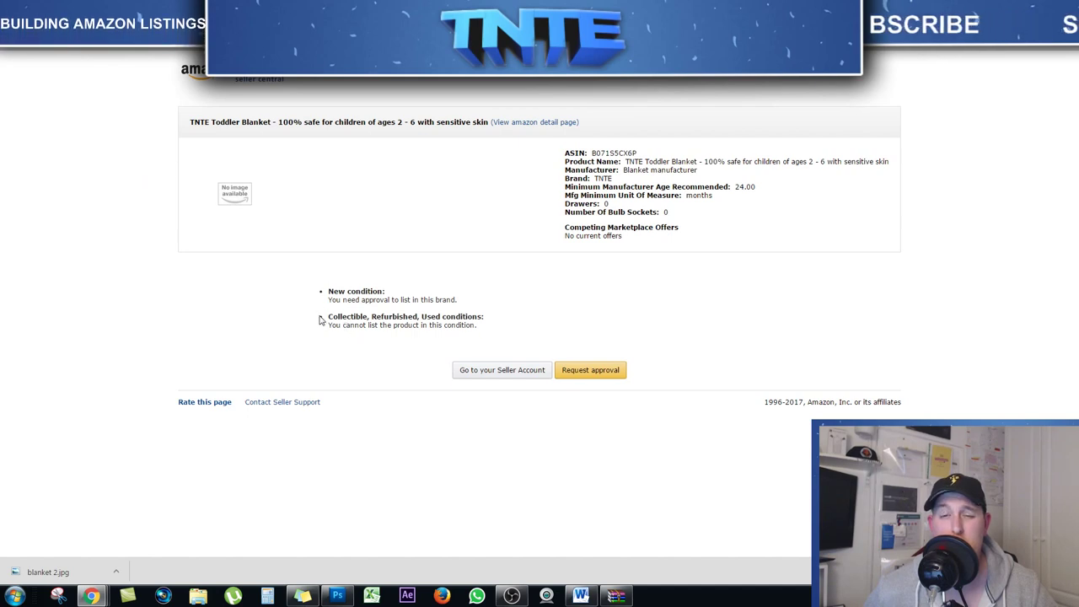
pyautogui.moveTo(321, 291); pyautogui.dragTo(387, 291)
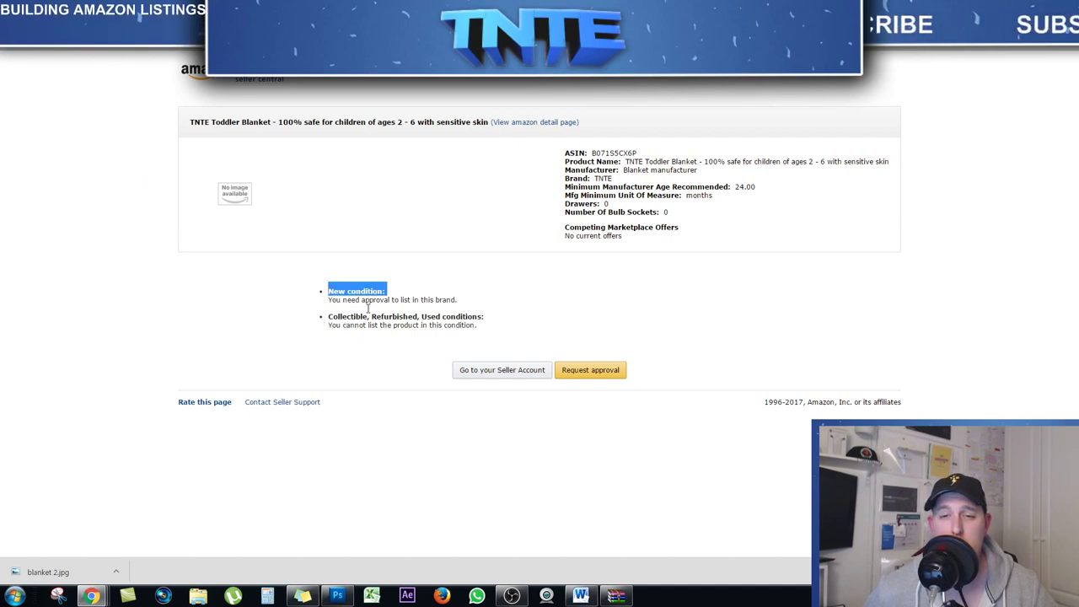
pyautogui.click(484, 335)
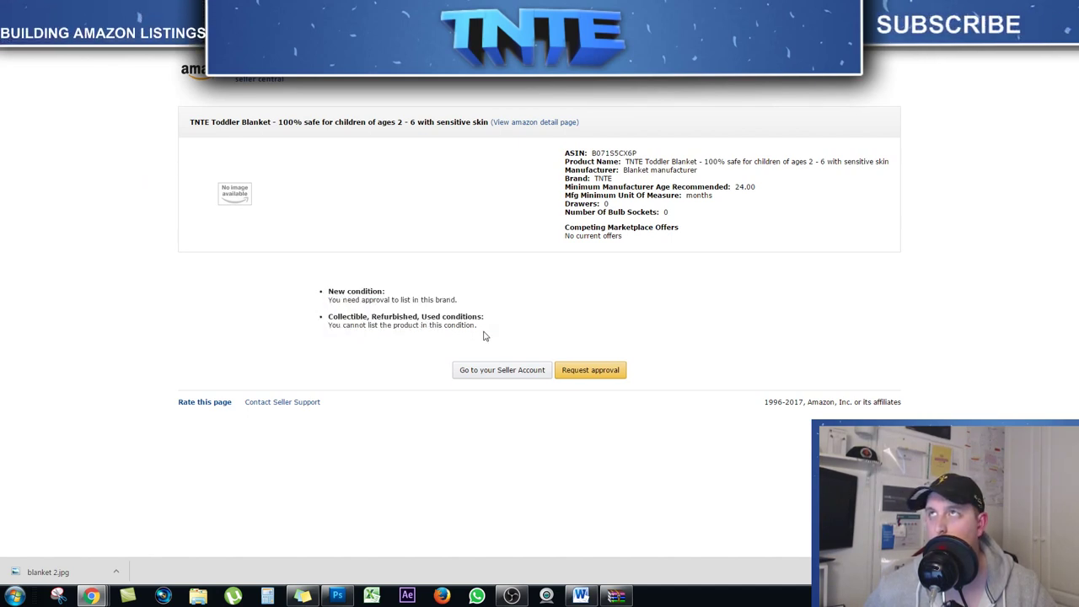
pyautogui.moveTo(484, 335); pyautogui.dragTo(328, 297)
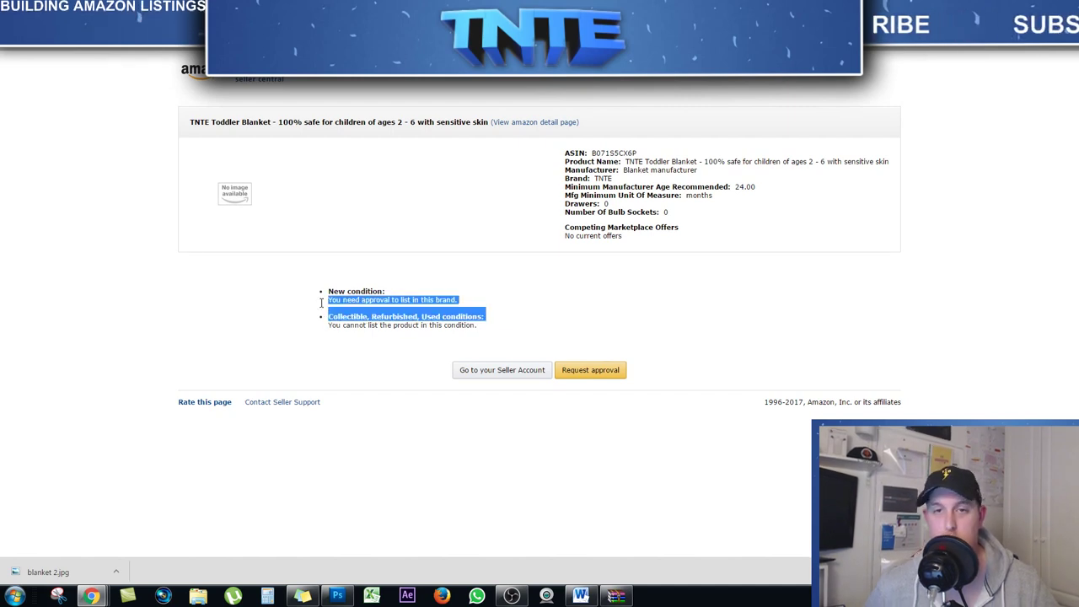
pyautogui.click(234, 132)
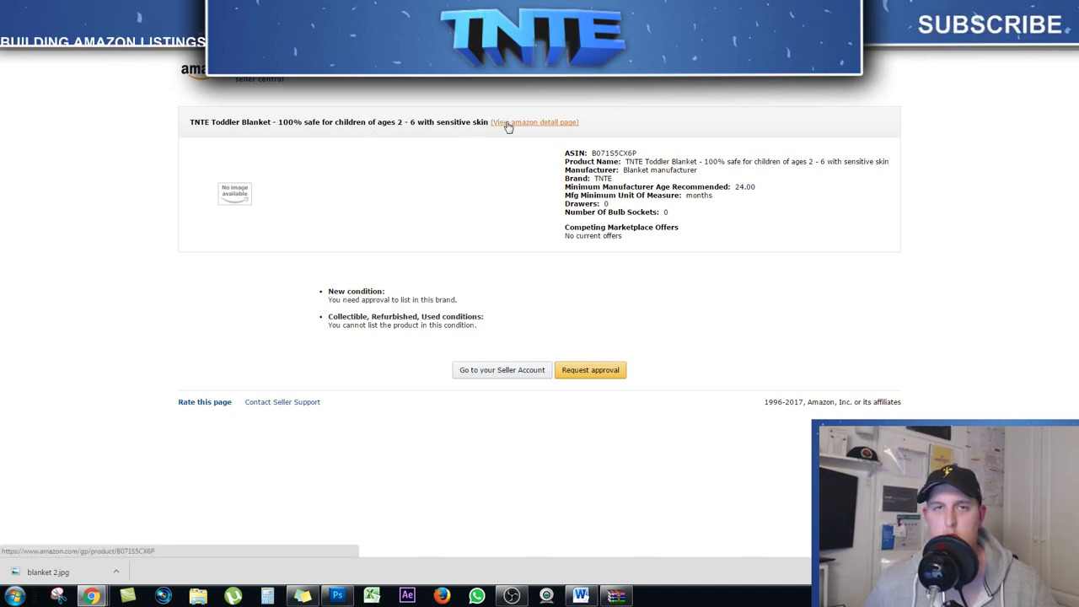
pyautogui.click(534, 122)
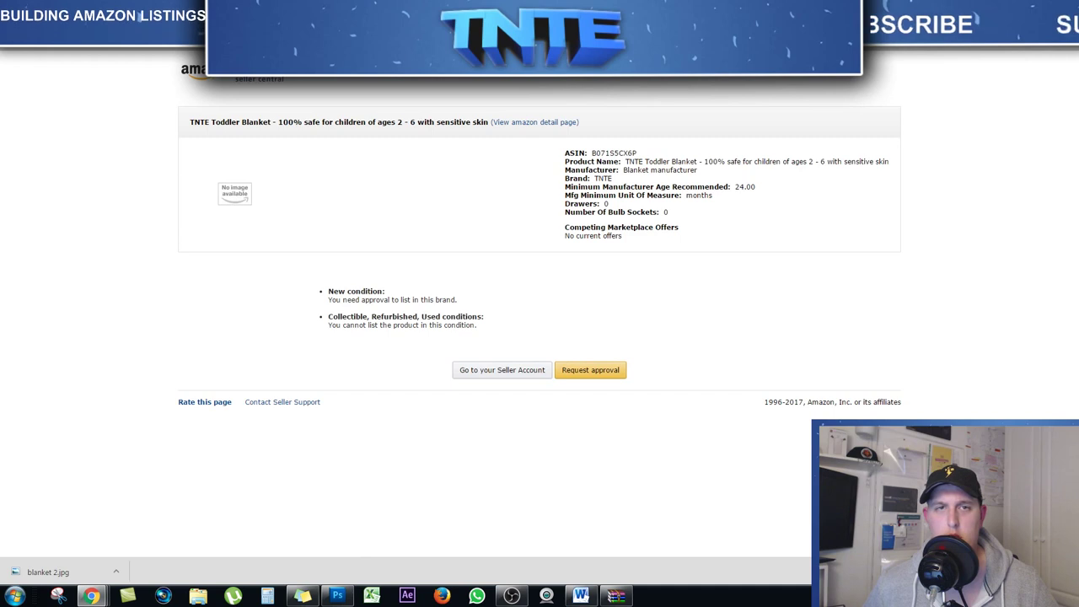